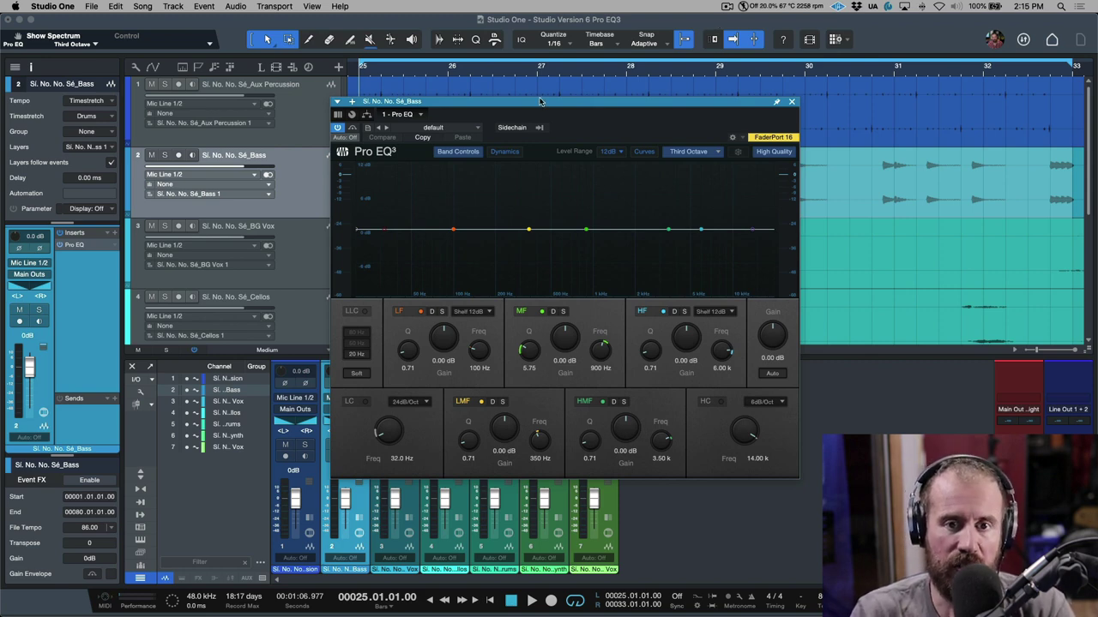
# Show and hide the dynamics controls of the bass track's Pro EQ, also toggling the high-frequency band's dynamic mode.
pyautogui.moveTo(564, 104); pyautogui.dragTo(565, 100)
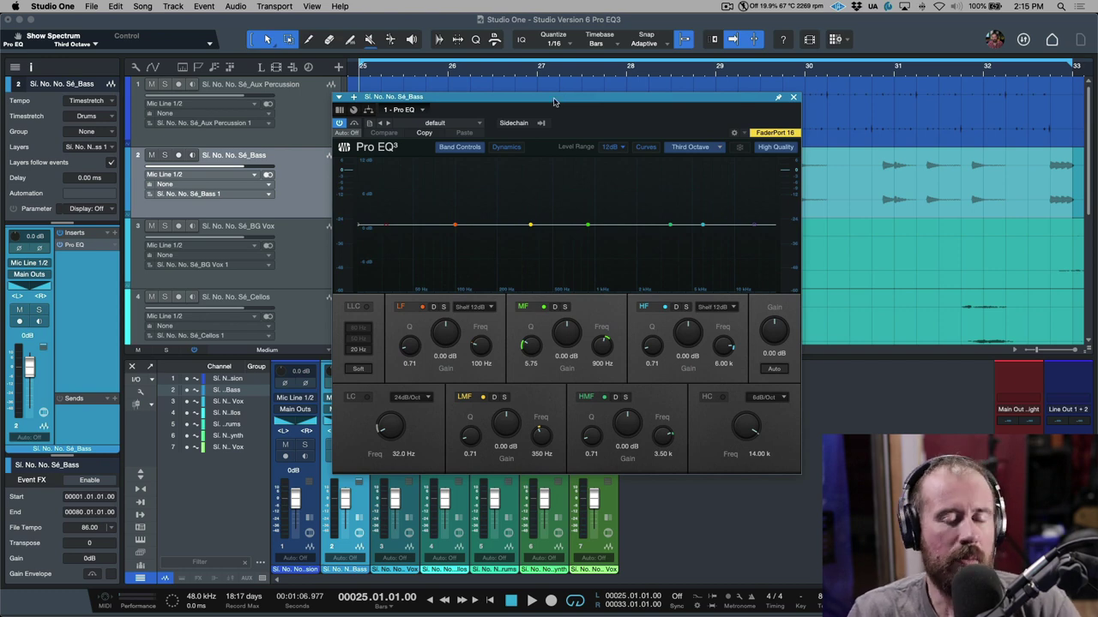
pyautogui.click(506, 148)
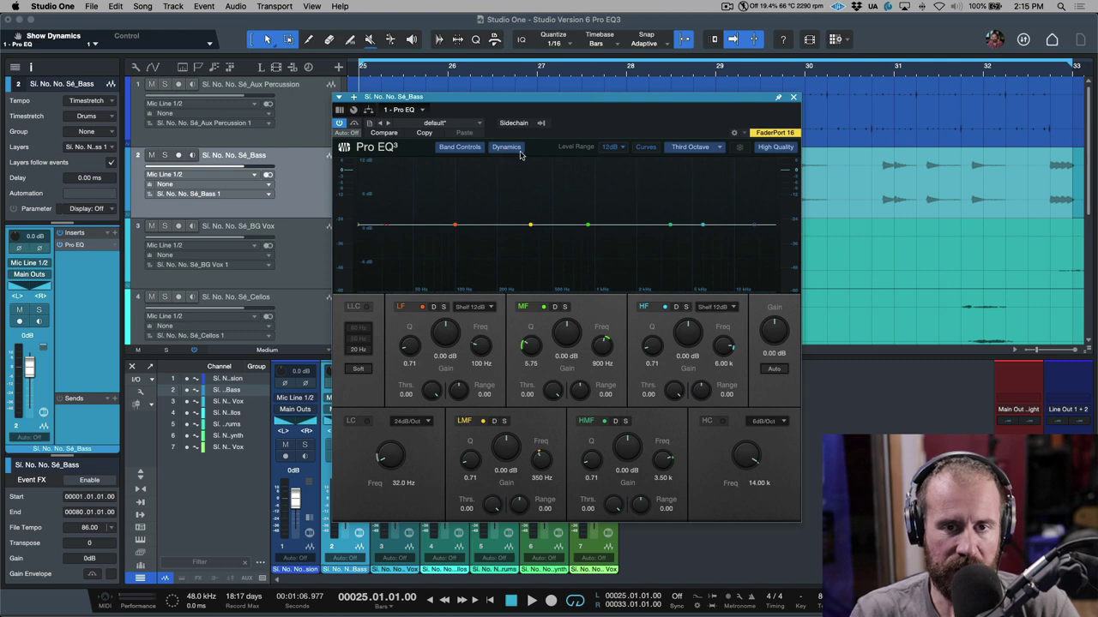
pyautogui.click(506, 148)
pyautogui.click(506, 147)
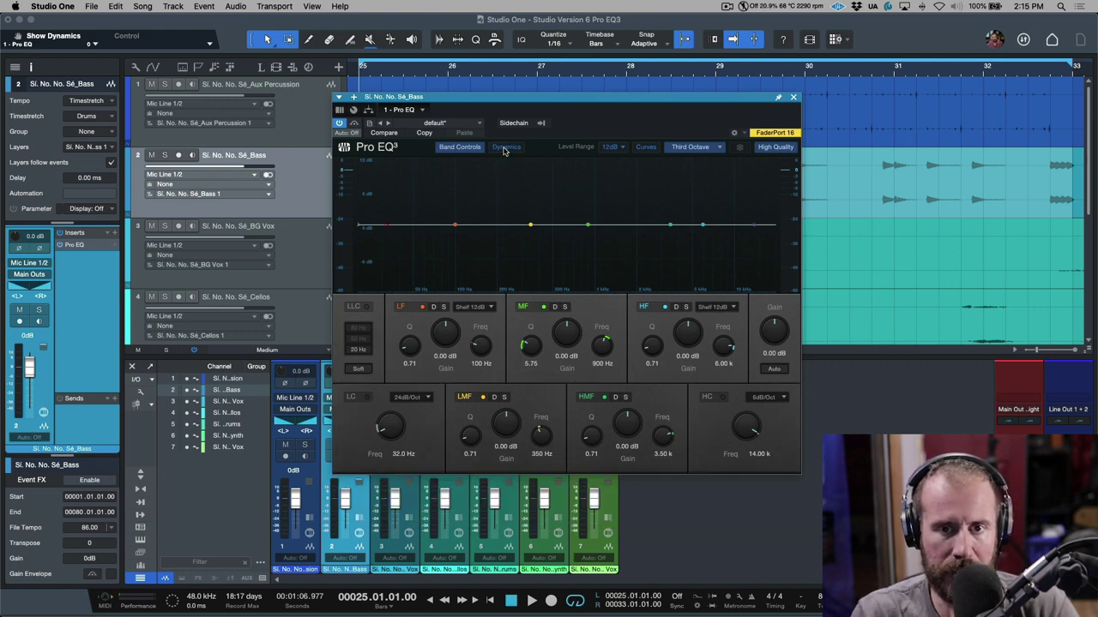
pyautogui.click(675, 307)
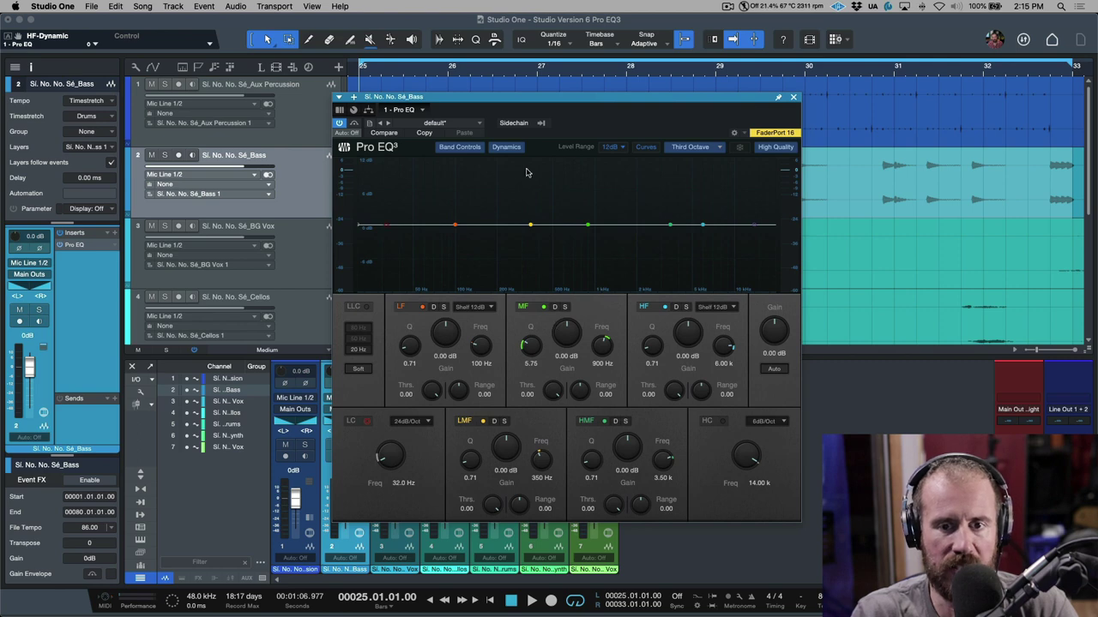
pyautogui.click(505, 151)
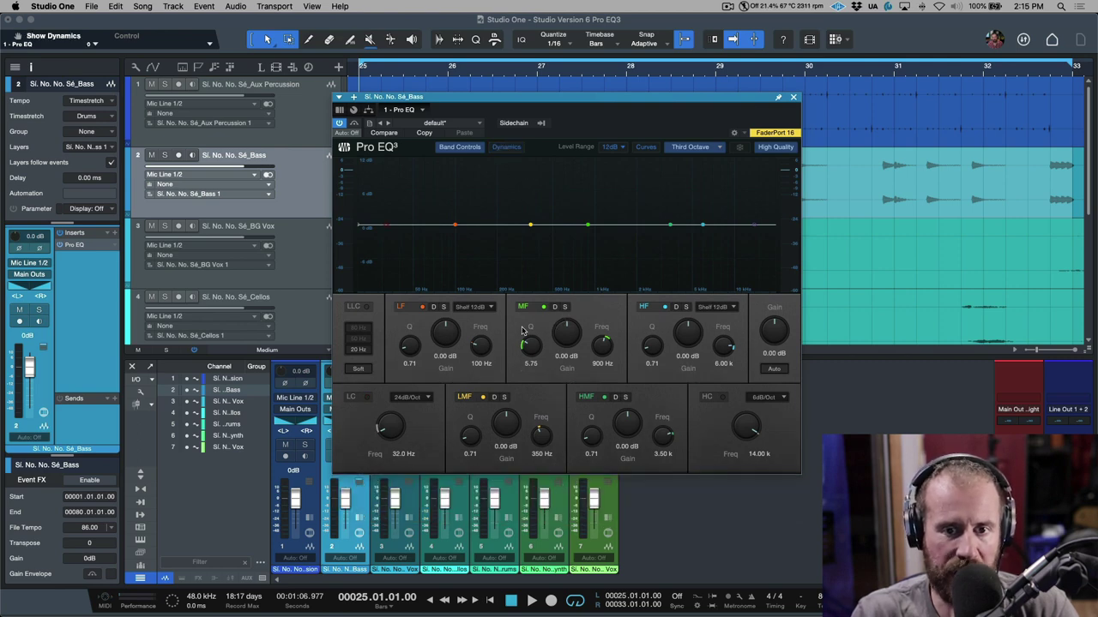
# Turn on dynamic mode for the high-frequency band with the dynamics controls shown, leaving the mid-frequency band's dynamic mode off.
pyautogui.click(555, 307)
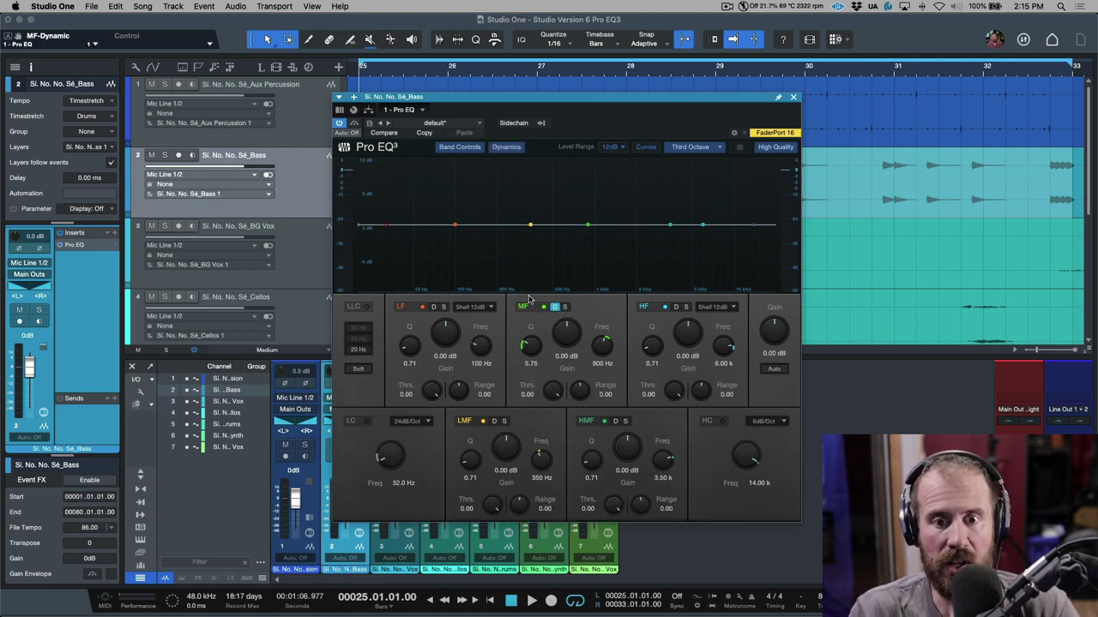
pyautogui.click(514, 149)
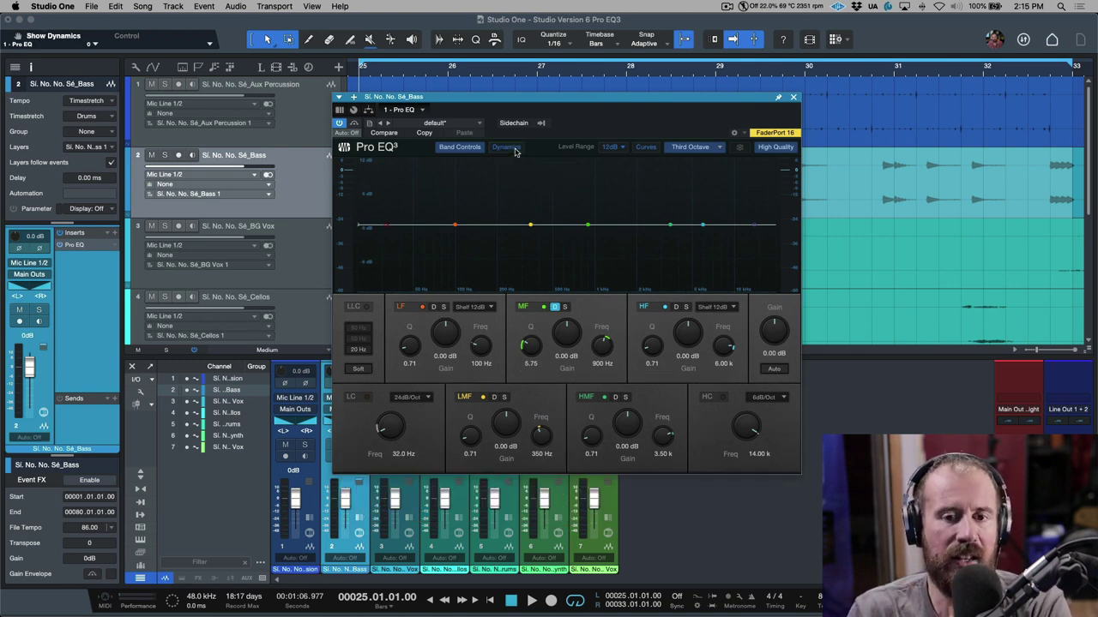
pyautogui.click(675, 307)
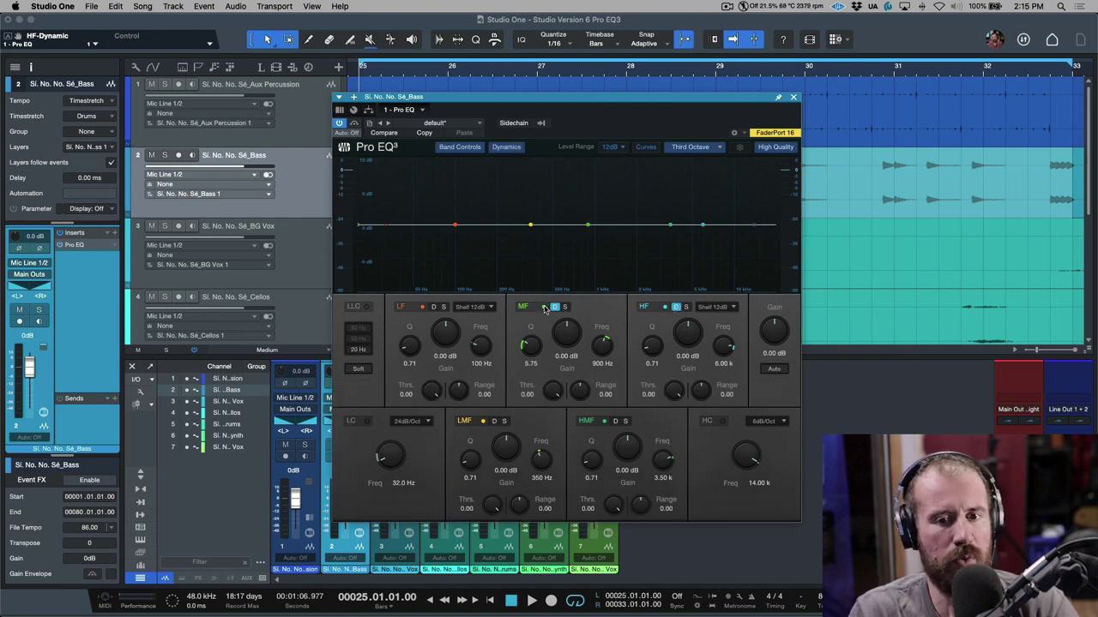
pyautogui.click(554, 307)
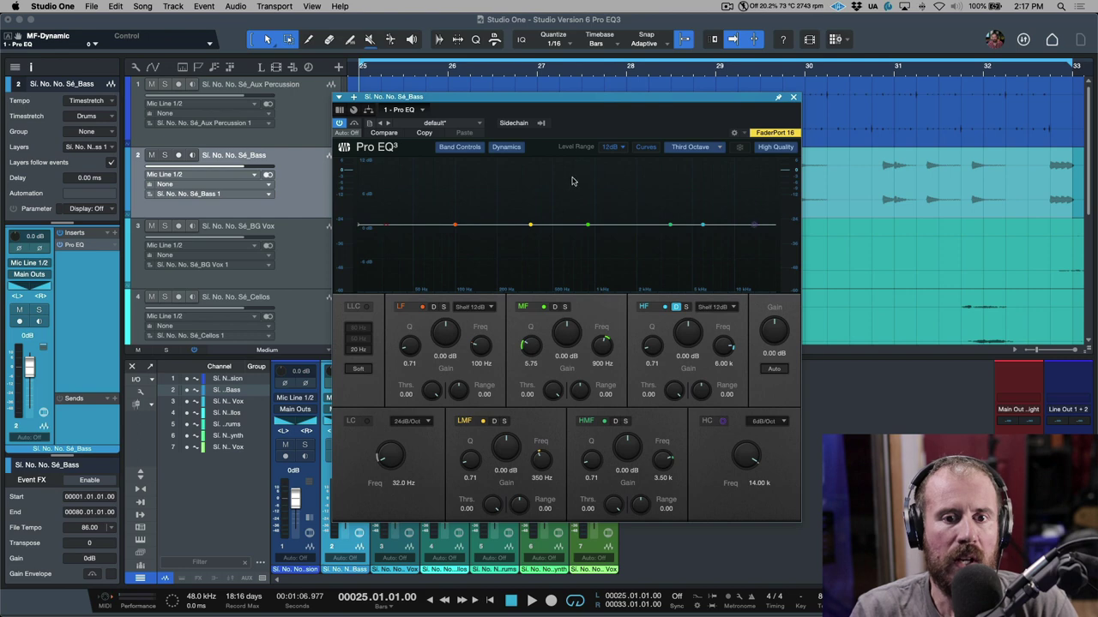
# Try cutting the low band by about 1.8 dB and the low-mid band by about 2.7 dB, and undo both cuts.
pyautogui.moveTo(454, 226); pyautogui.dragTo(447, 236)
pyautogui.moveTo(531, 227); pyautogui.dragTo(535, 244)
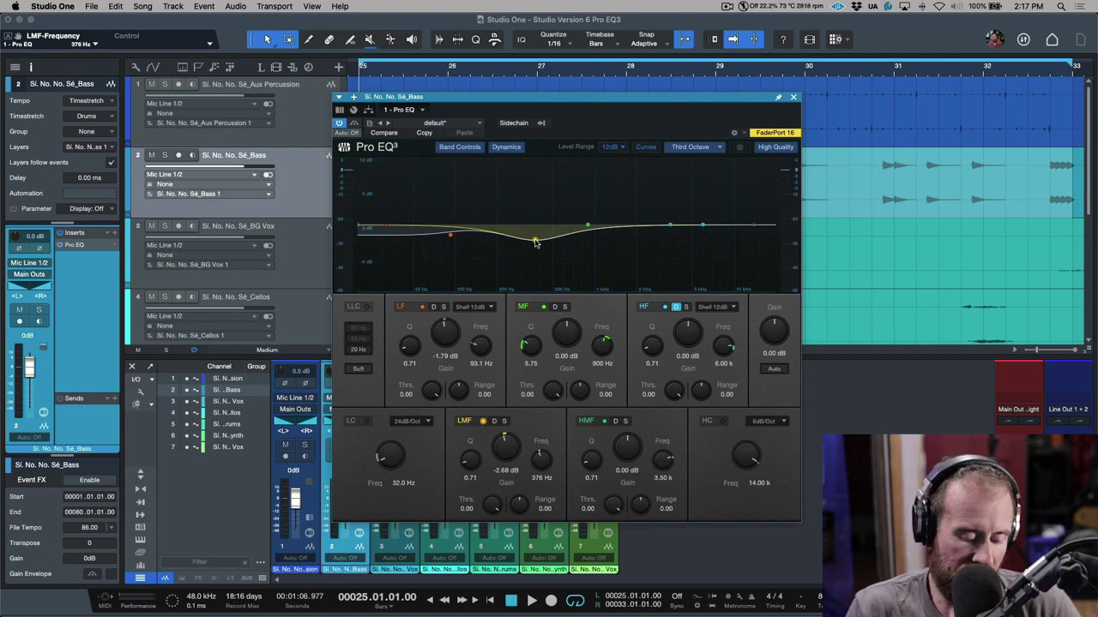
pyautogui.hotkey('ctrl', 'z')
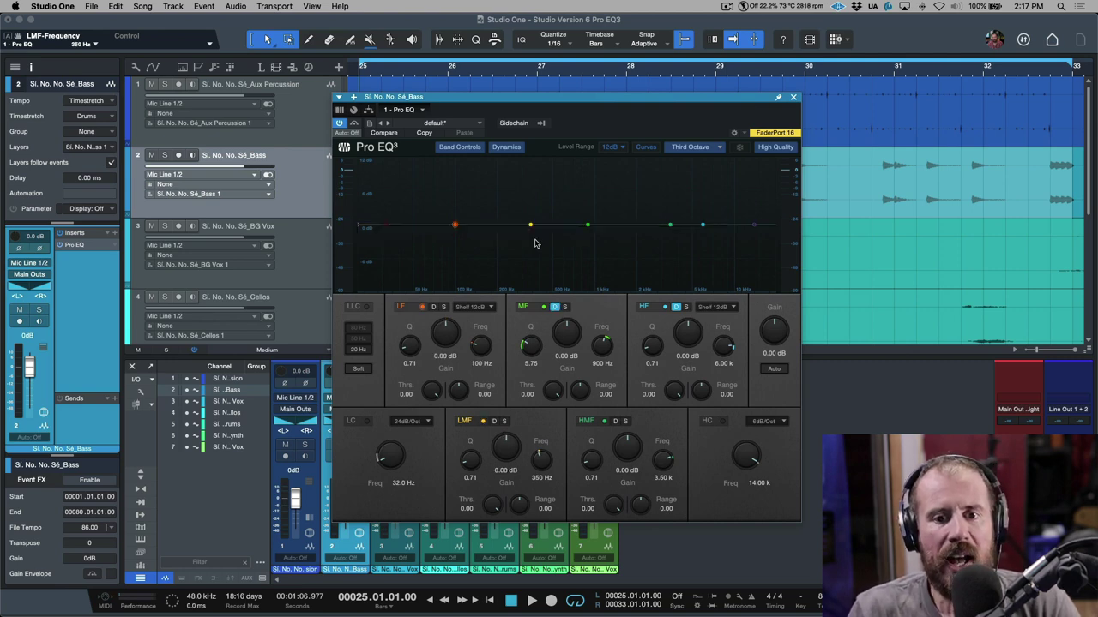
pyautogui.click(554, 307)
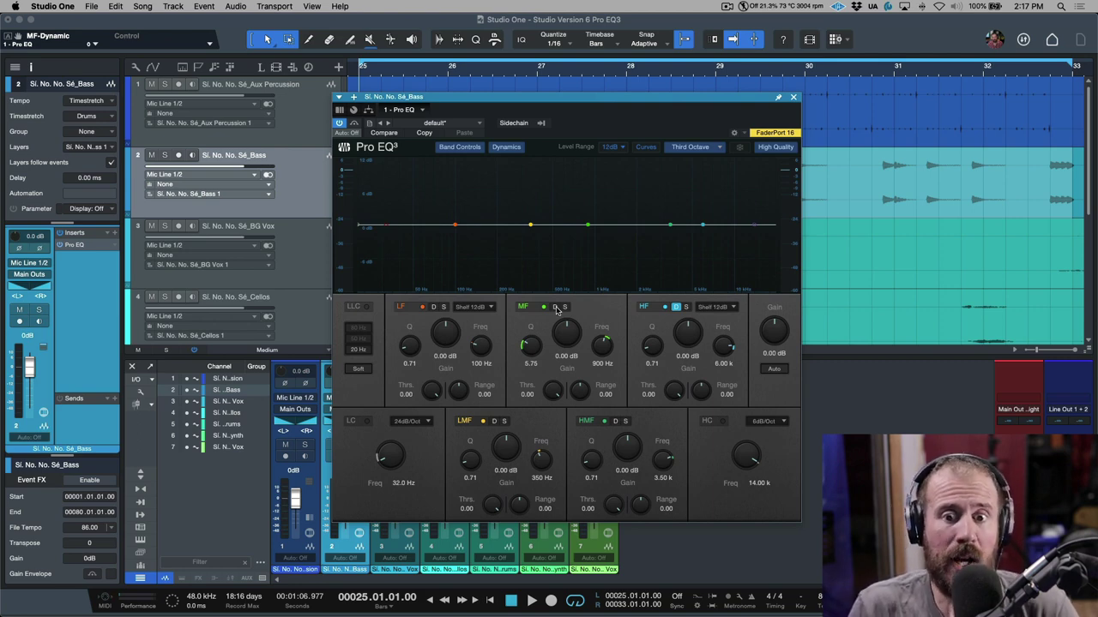
# Move the EQ window clear of the bass track, audition the bass in solo, and end its solo.
pyautogui.moveTo(731, 96); pyautogui.dragTo(748, 313)
pyautogui.click(290, 177)
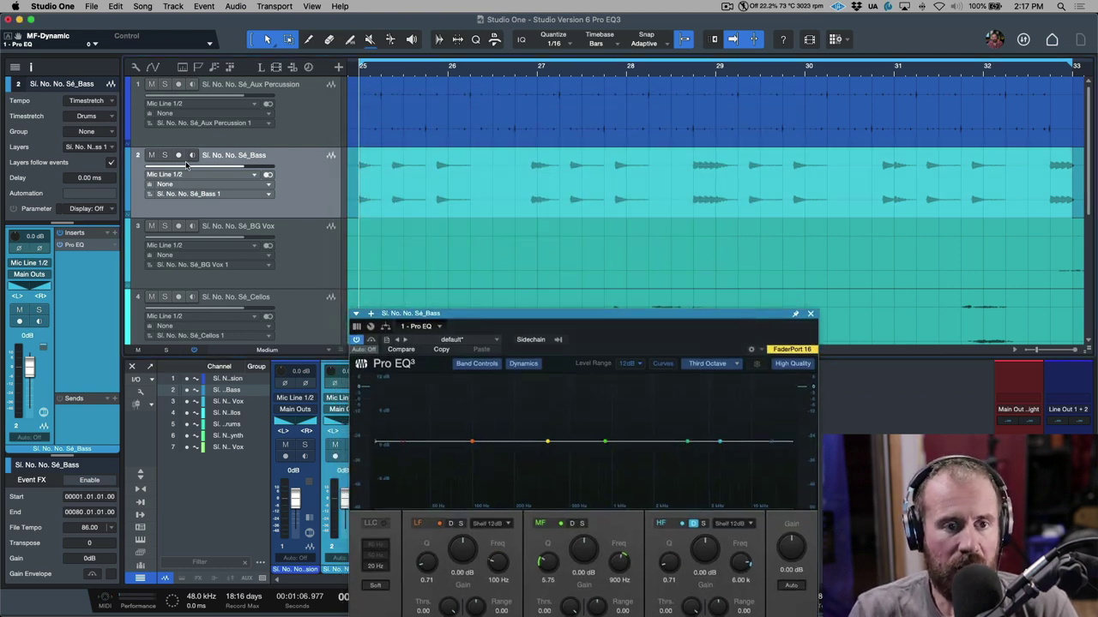
pyautogui.click(165, 155)
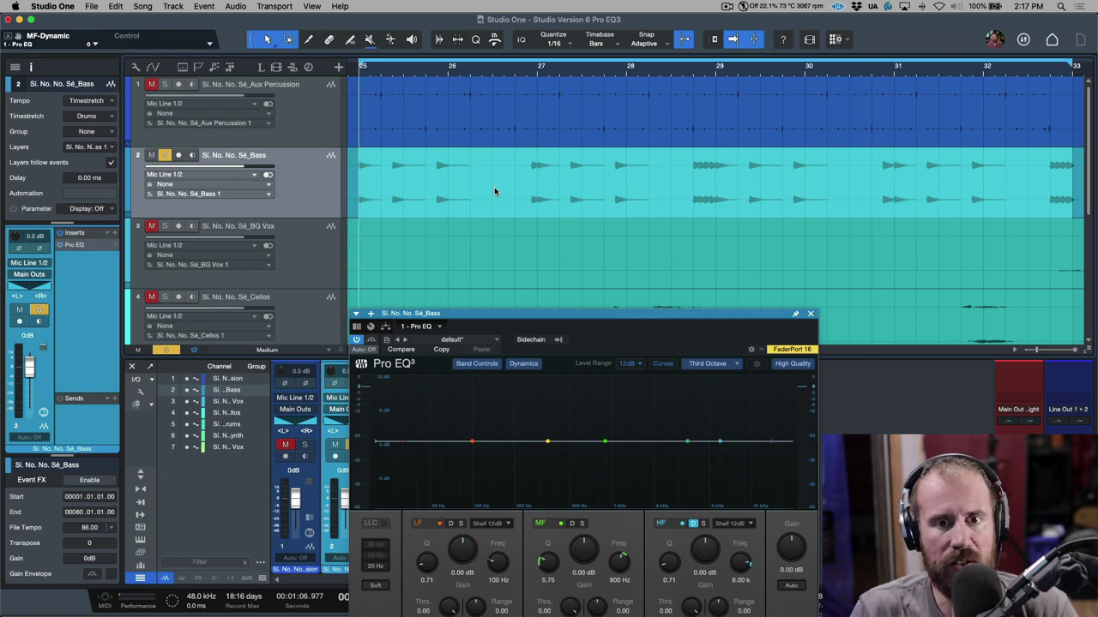
pyautogui.press('space')
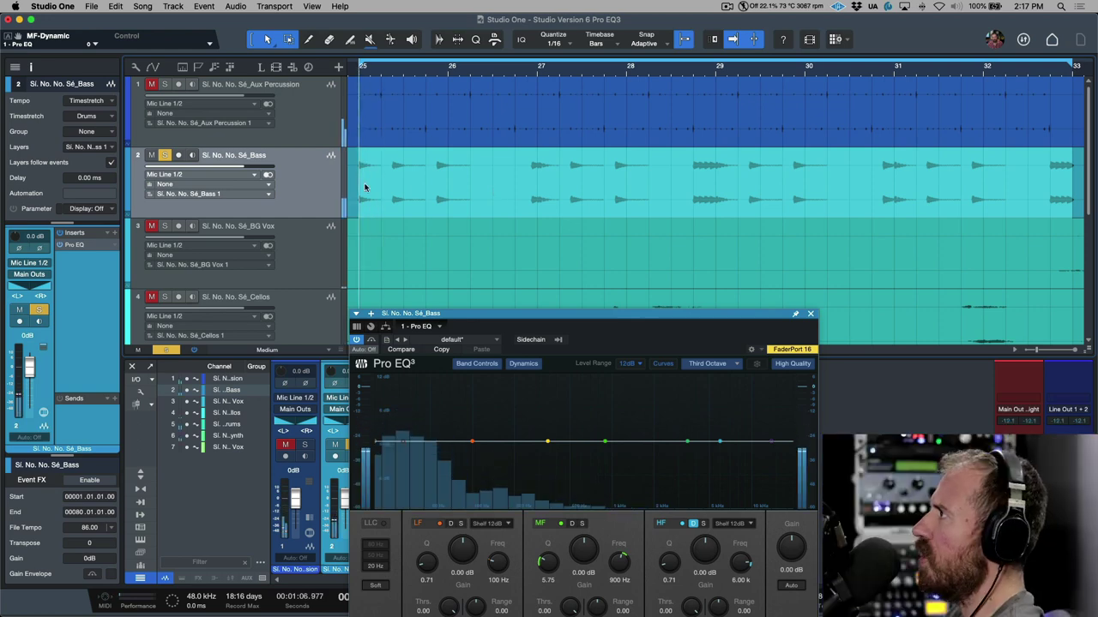
pyautogui.click(165, 156)
# Select the drums track, close its channel window, and audition the drums in solo.
pyautogui.scroll(-5, 321, 180)
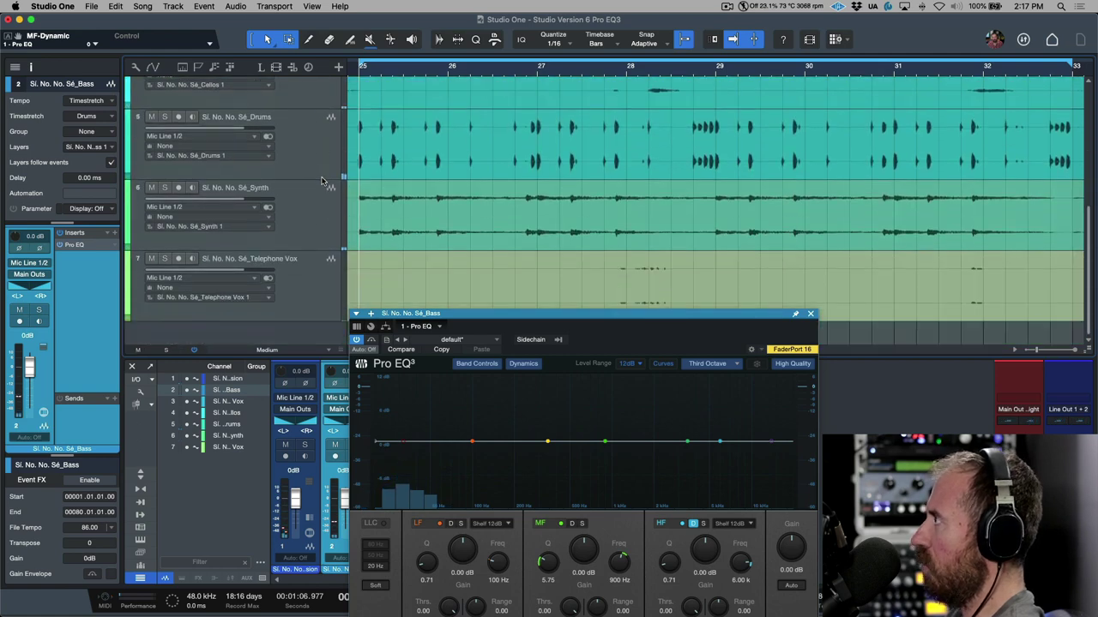
pyautogui.click(322, 180)
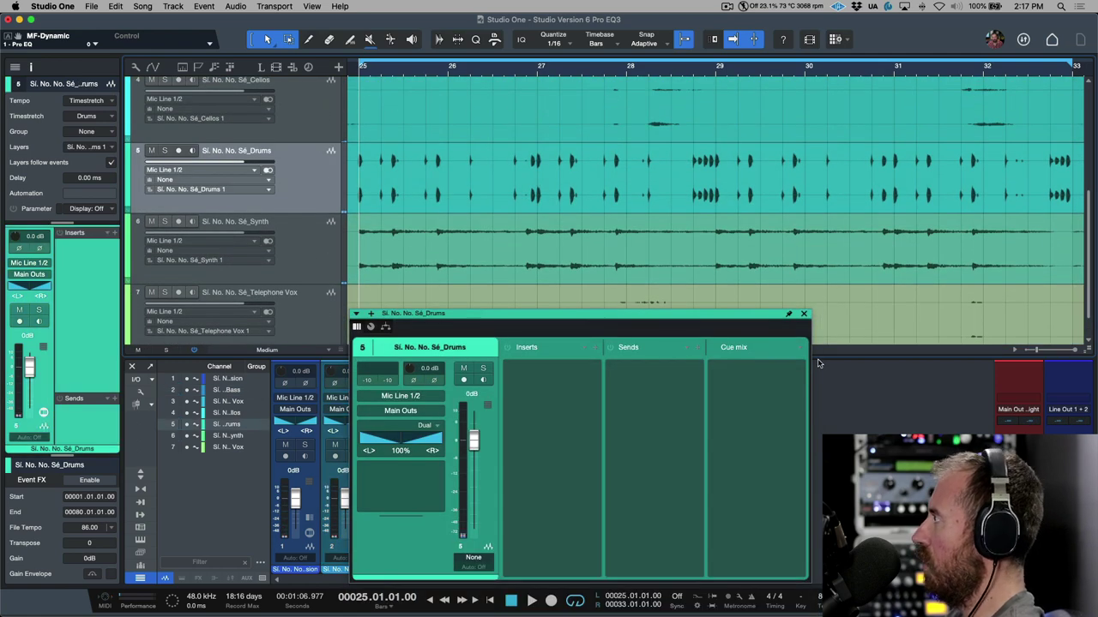
pyautogui.click(804, 314)
pyautogui.press('s')
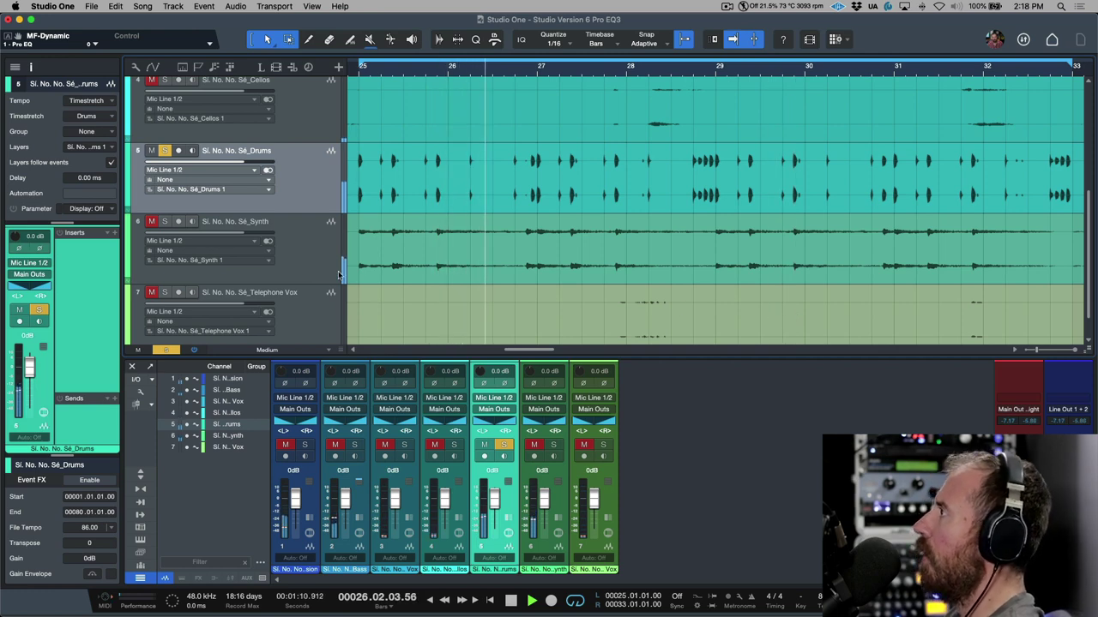
pyautogui.press('space')
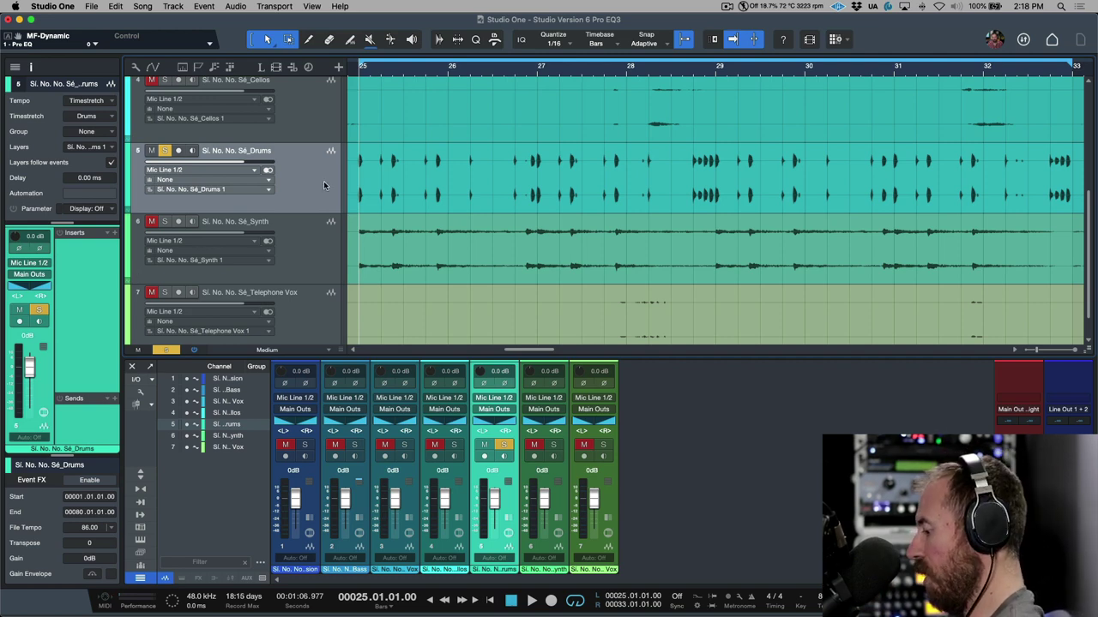
# Insert Pro EQ on the drums track and enable dynamic mode for its high-frequency band.
pyautogui.hotkey('ctrl', 'e')
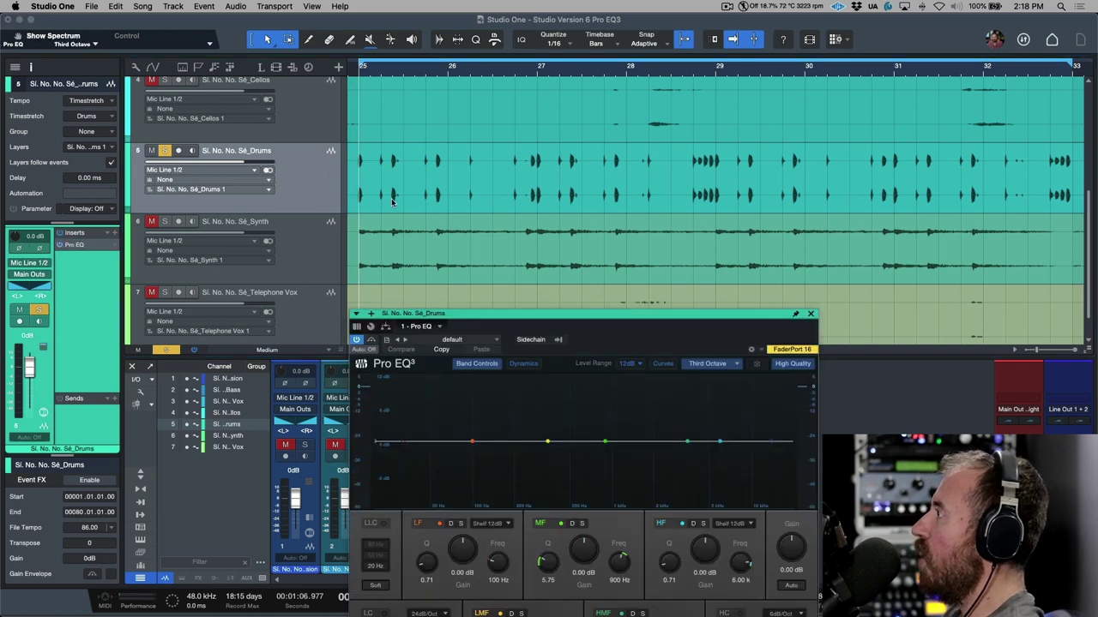
pyautogui.moveTo(644, 319); pyautogui.dragTo(601, 146)
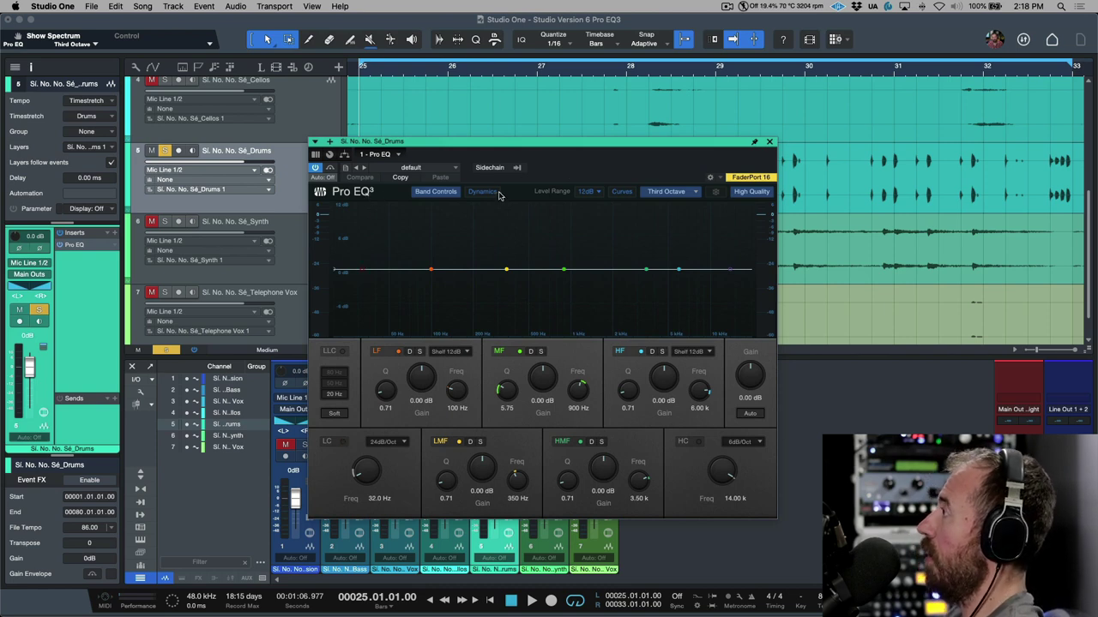
pyautogui.moveTo(554, 152); pyautogui.dragTo(555, 145)
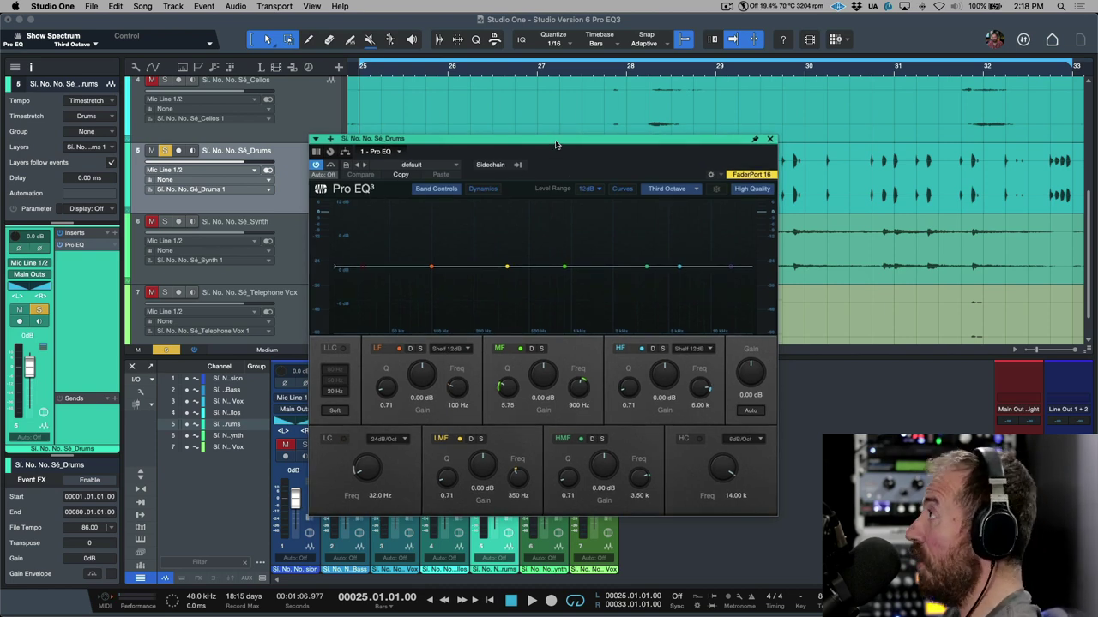
pyautogui.click(653, 349)
pyautogui.moveTo(652, 142); pyautogui.dragTo(649, 118)
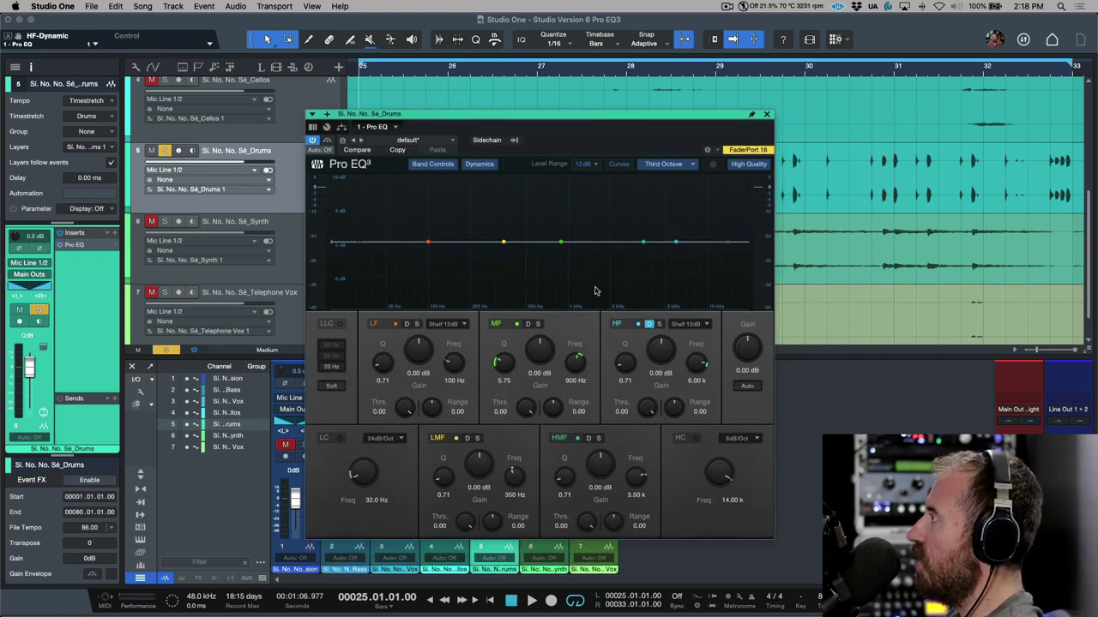
# Solo the high-frequency band in the drums EQ and set its filter type to Peaking.
pyautogui.click(659, 325)
pyautogui.click(688, 326)
pyautogui.click(692, 341)
pyautogui.click(695, 325)
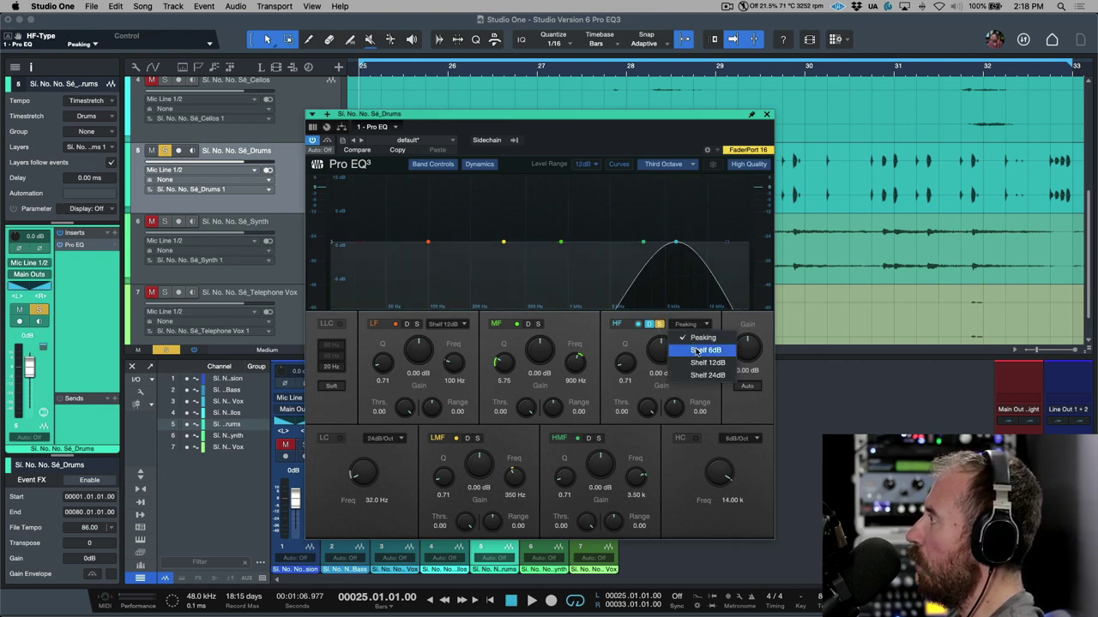
pyautogui.click(694, 338)
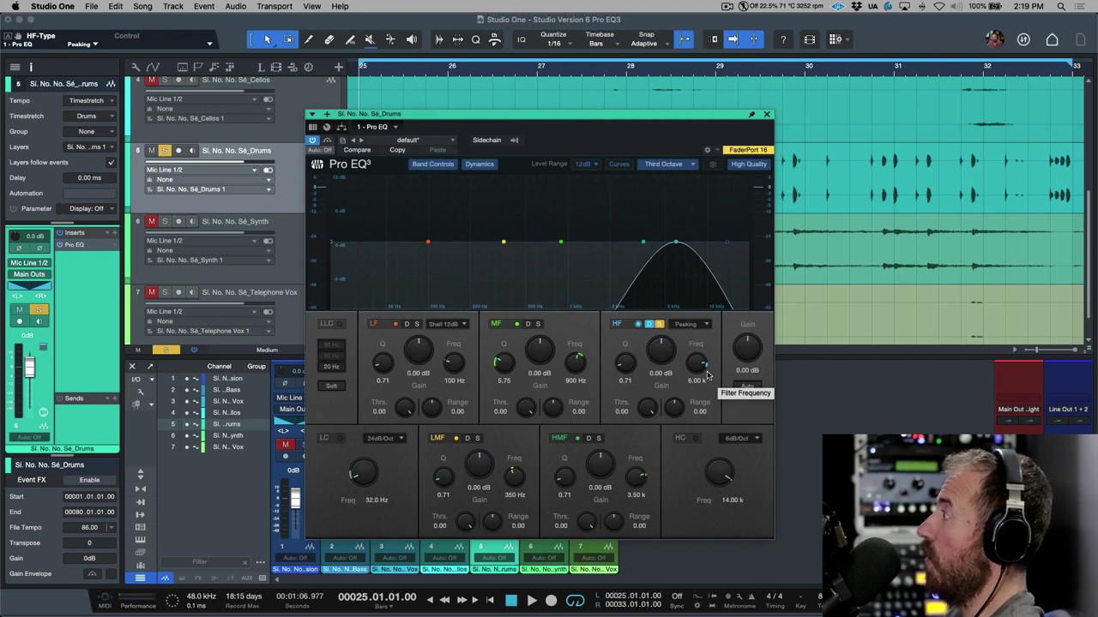
# Sweep the soloed high-frequency band during playback, settling at about 3.90 kHz with a Q of about 2.43.
pyautogui.press('space')
pyautogui.scroll(-8, 702, 375)
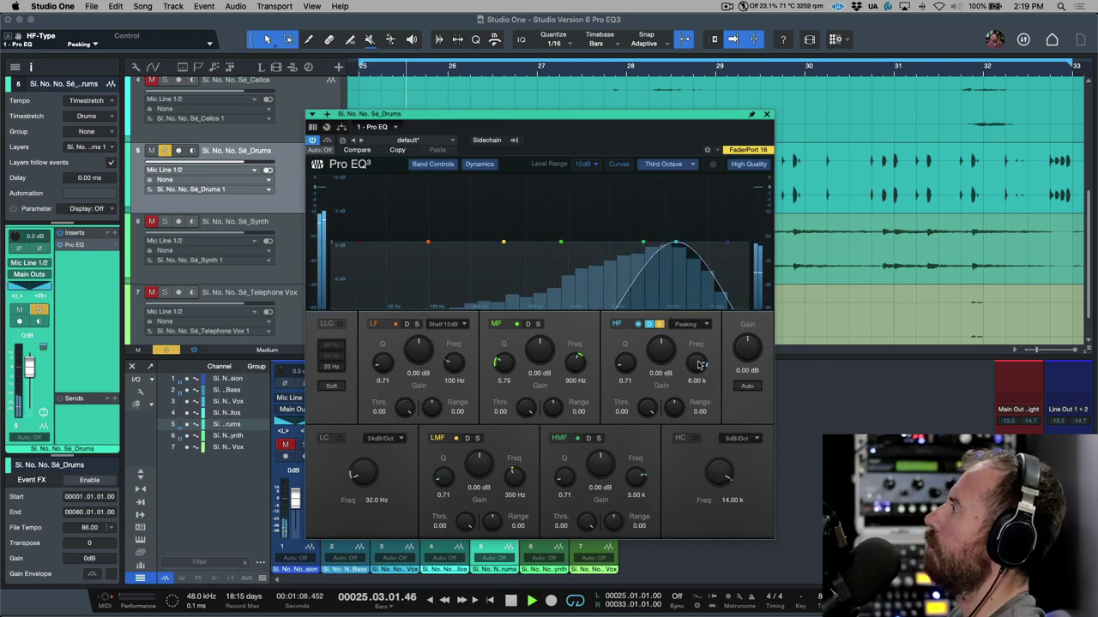
pyautogui.scroll(3, 698, 375)
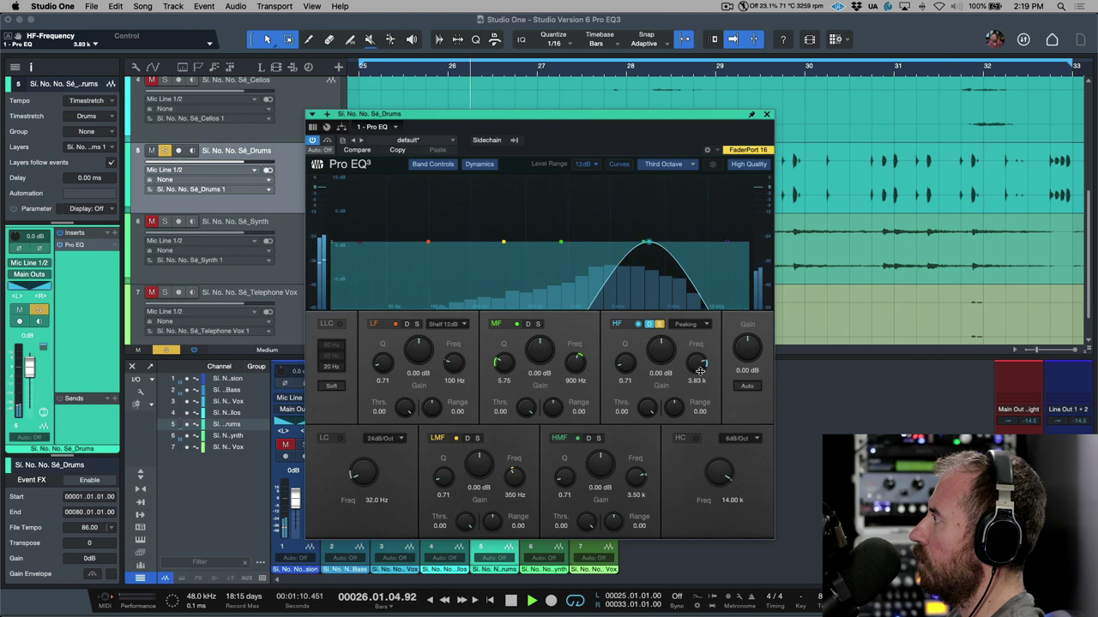
pyautogui.moveTo(699, 370); pyautogui.dragTo(699, 353)
pyautogui.scroll(-3, 651, 241)
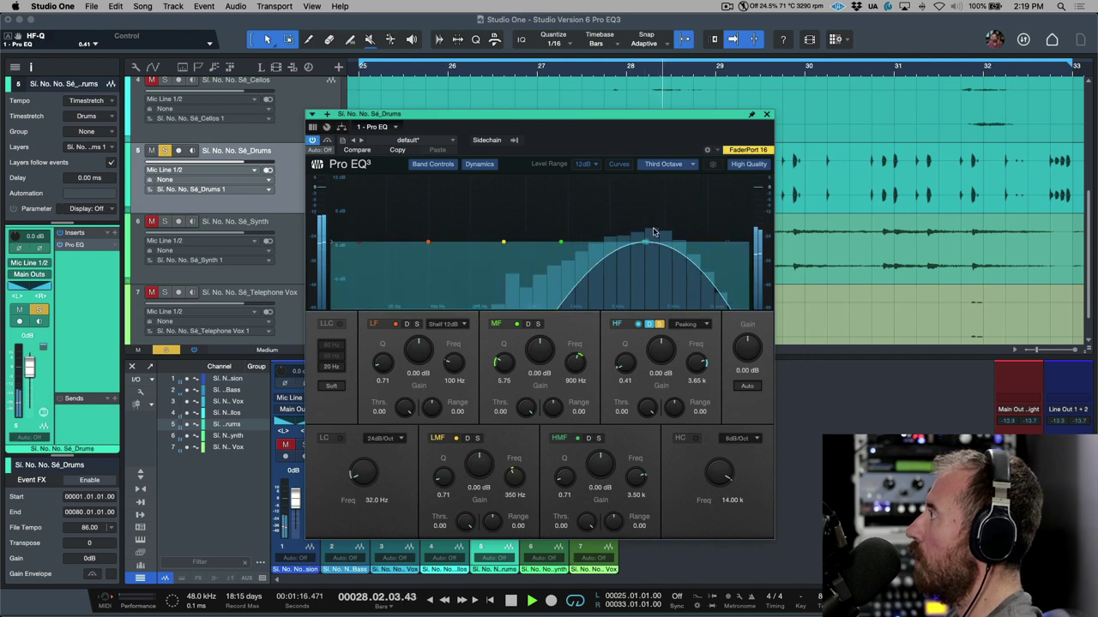
pyautogui.moveTo(701, 363); pyautogui.dragTo(697, 330)
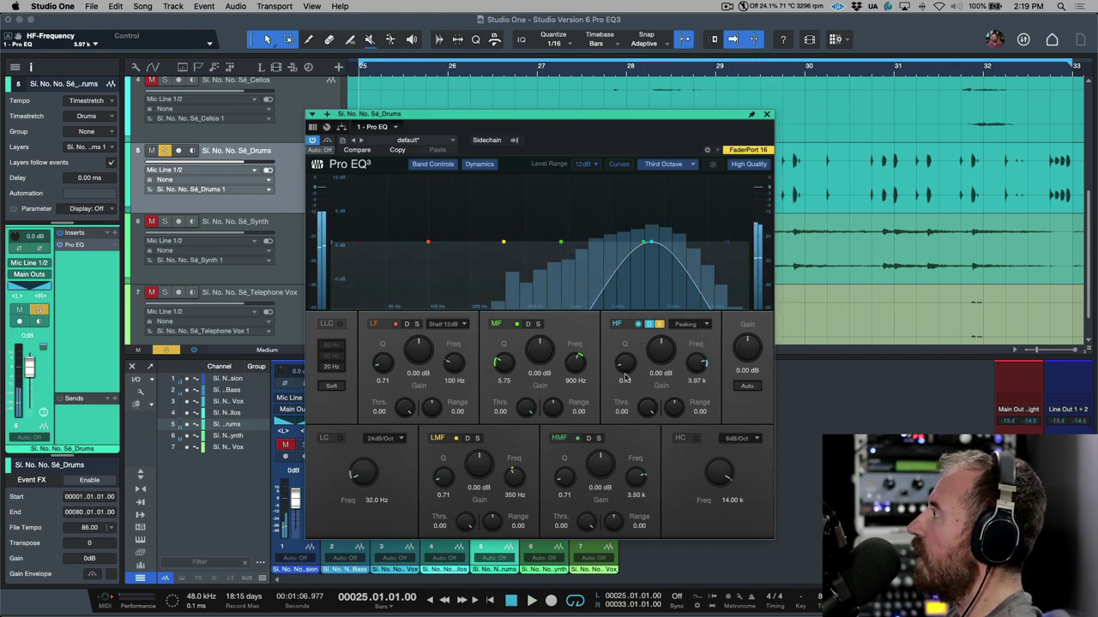
pyautogui.moveTo(627, 361); pyautogui.dragTo(701, 377)
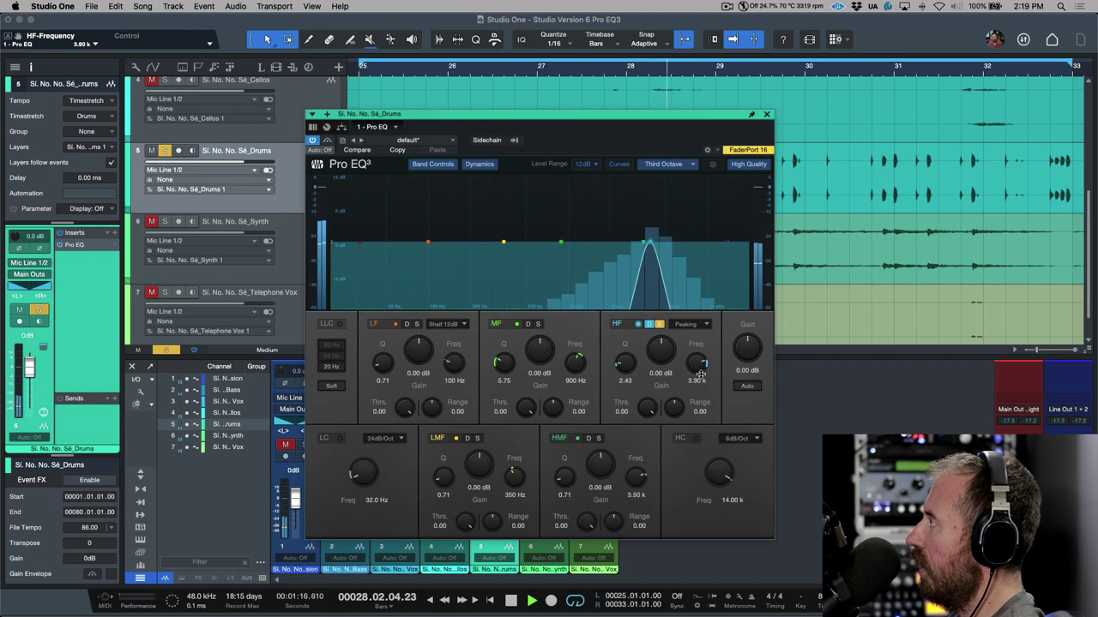
pyautogui.press('space')
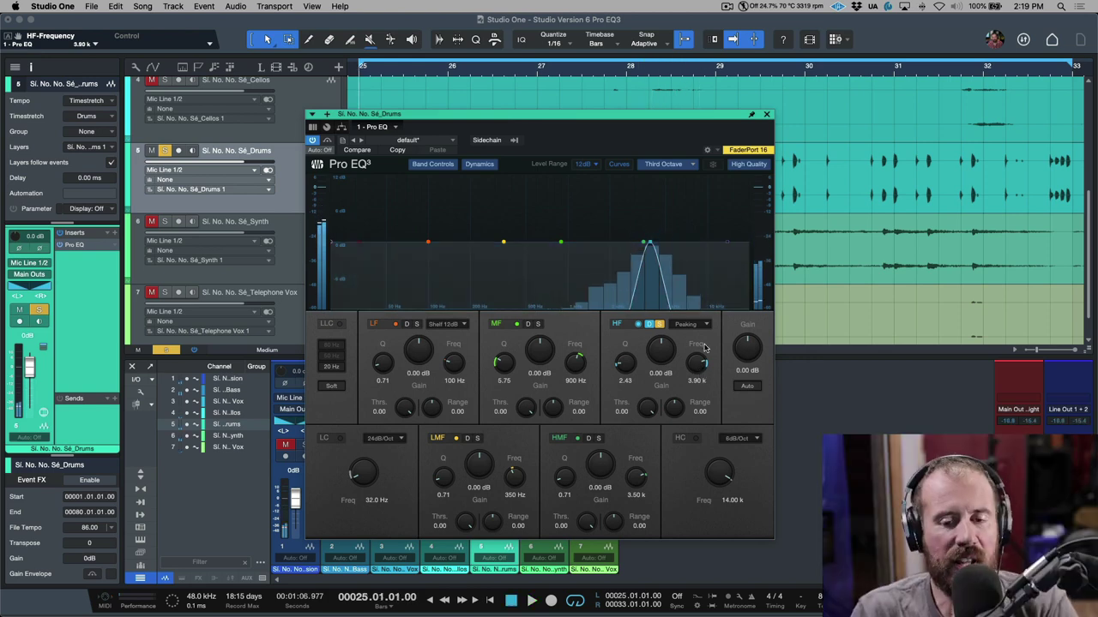
# Unsolo the high-frequency band and make it a Shelf 12dB filter at about 8.94 kHz with dynamic mode off.
pyautogui.click(659, 325)
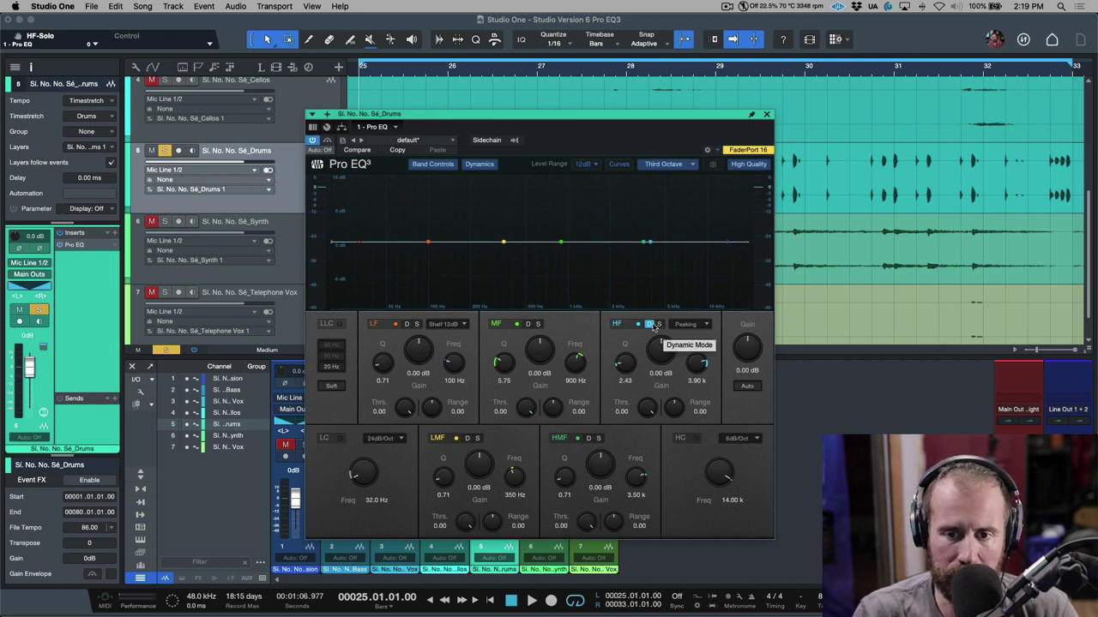
pyautogui.click(697, 325)
pyautogui.click(703, 350)
pyautogui.click(696, 324)
pyautogui.click(701, 363)
pyautogui.moveTo(696, 367); pyautogui.dragTo(696, 356)
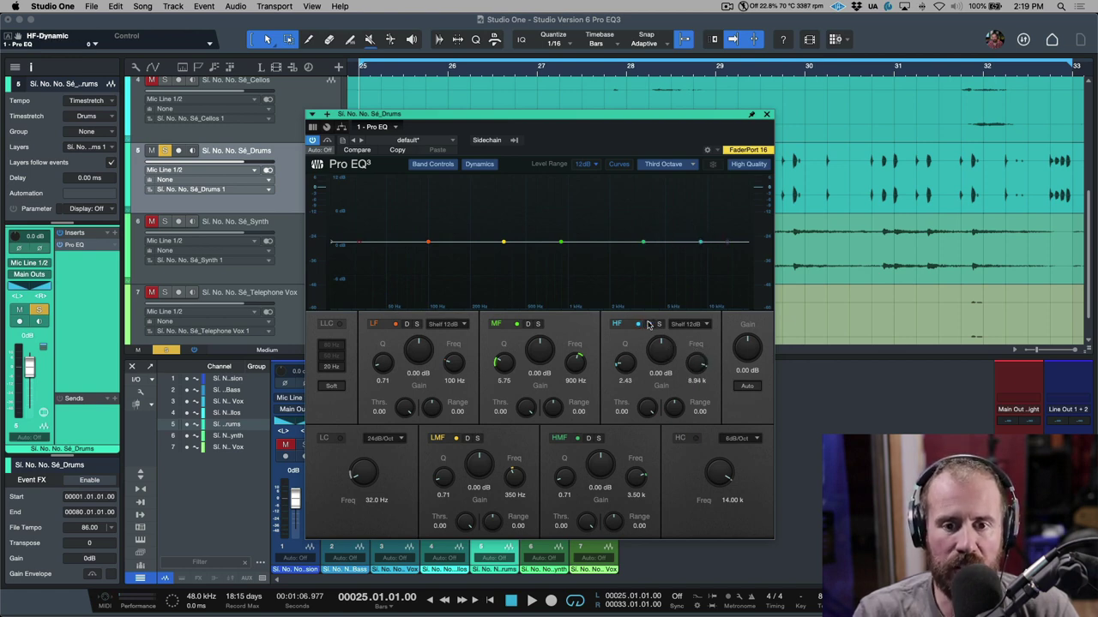
# Turn off dynamic mode for the mid band, boost the high-mid band to about 1.19 dB at 3.24 kHz, and solo it.
pyautogui.click(527, 324)
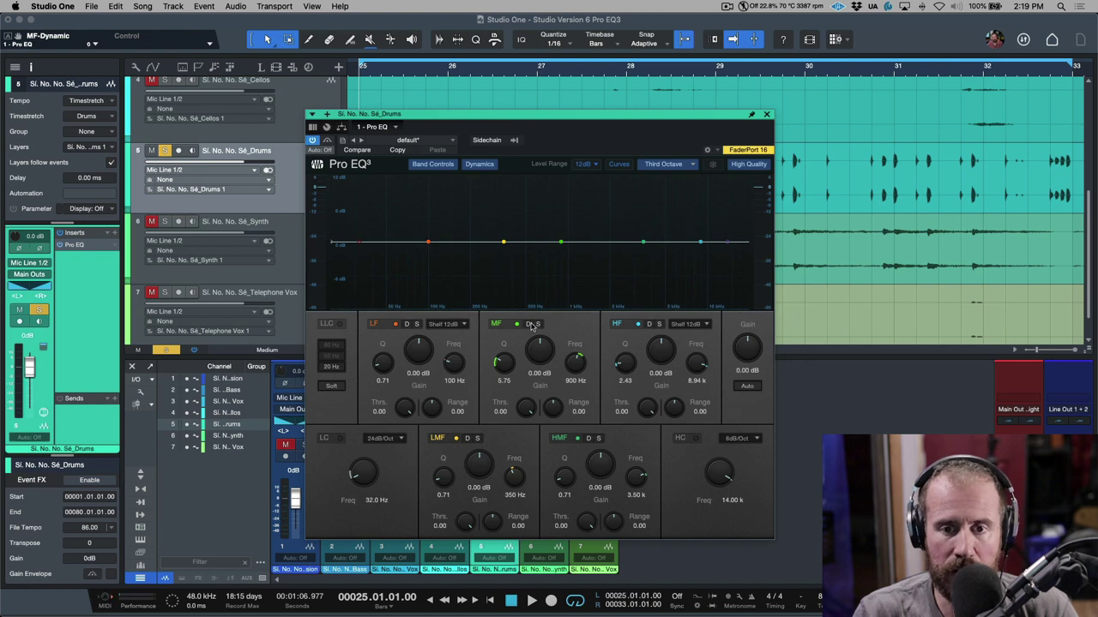
pyautogui.moveTo(644, 244)
pyautogui.mouseDown()
pyautogui.moveTo(650, 228)
pyautogui.moveTo(638, 236)
pyautogui.mouseUp()
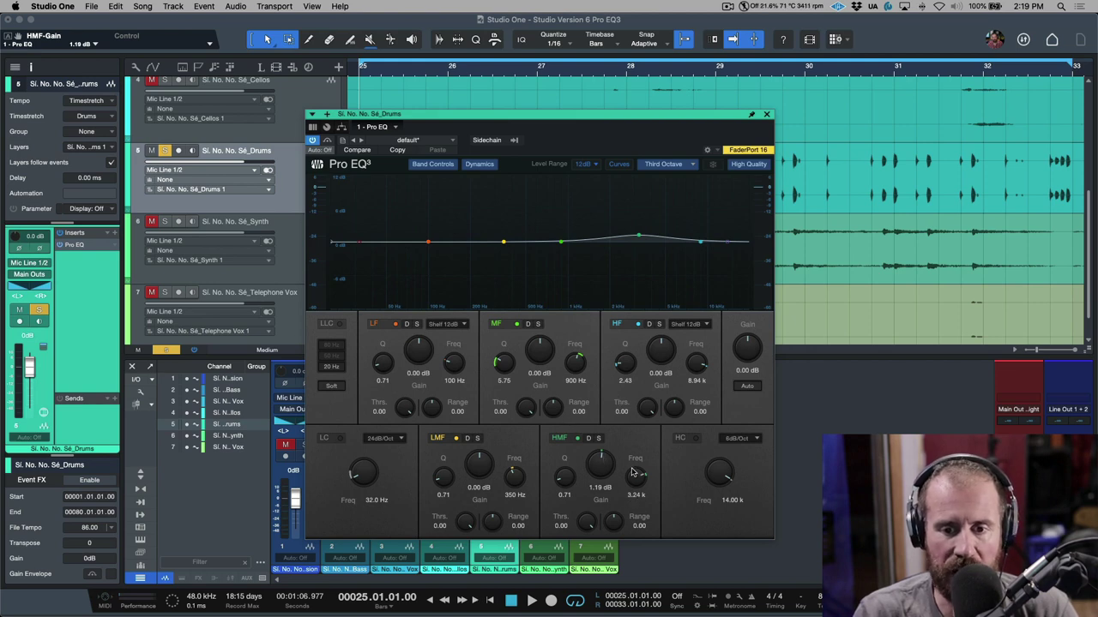
pyautogui.click(598, 438)
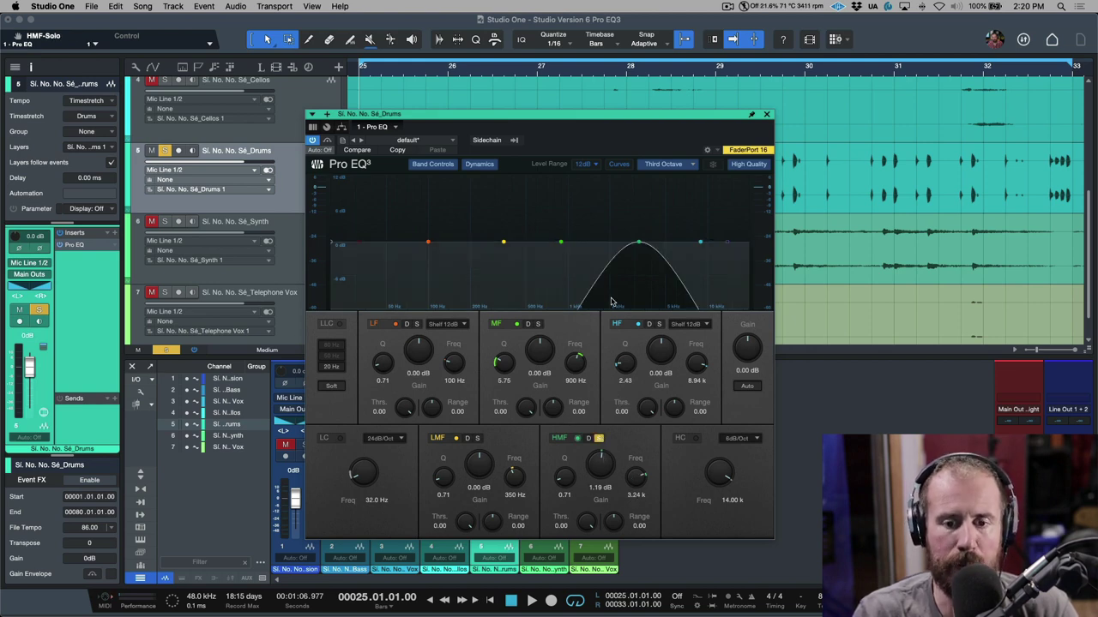
# Sweep the soloed high-mid band during playback, settling at about 3.98 kHz with a Q of about 1.35.
pyautogui.press('space')
pyautogui.moveTo(574, 477); pyautogui.dragTo(638, 474)
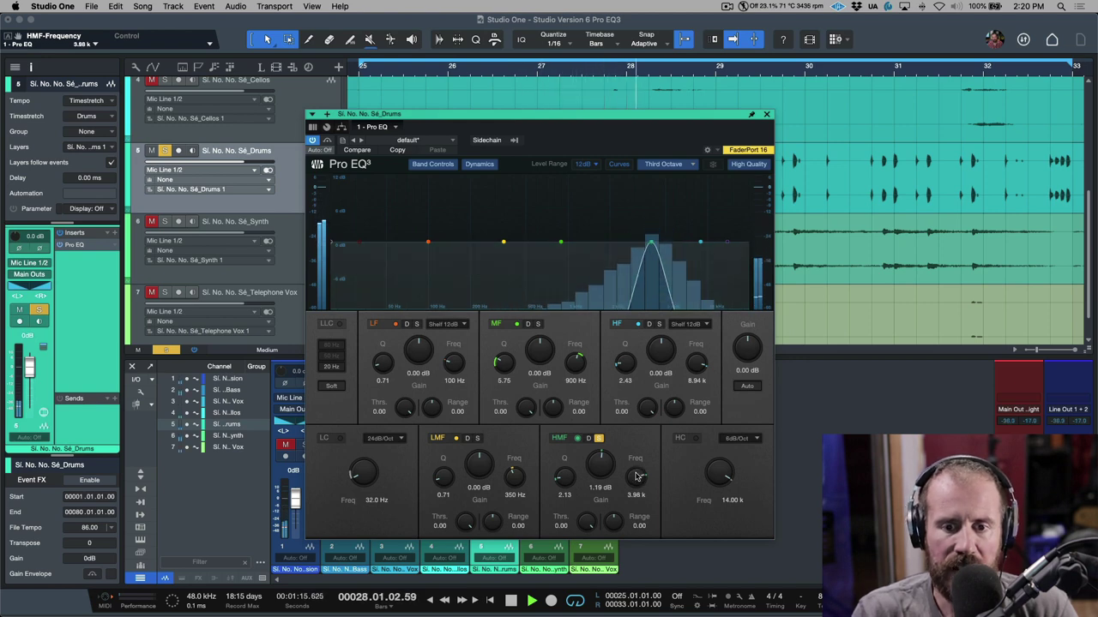
pyautogui.moveTo(564, 479); pyautogui.dragTo(565, 488)
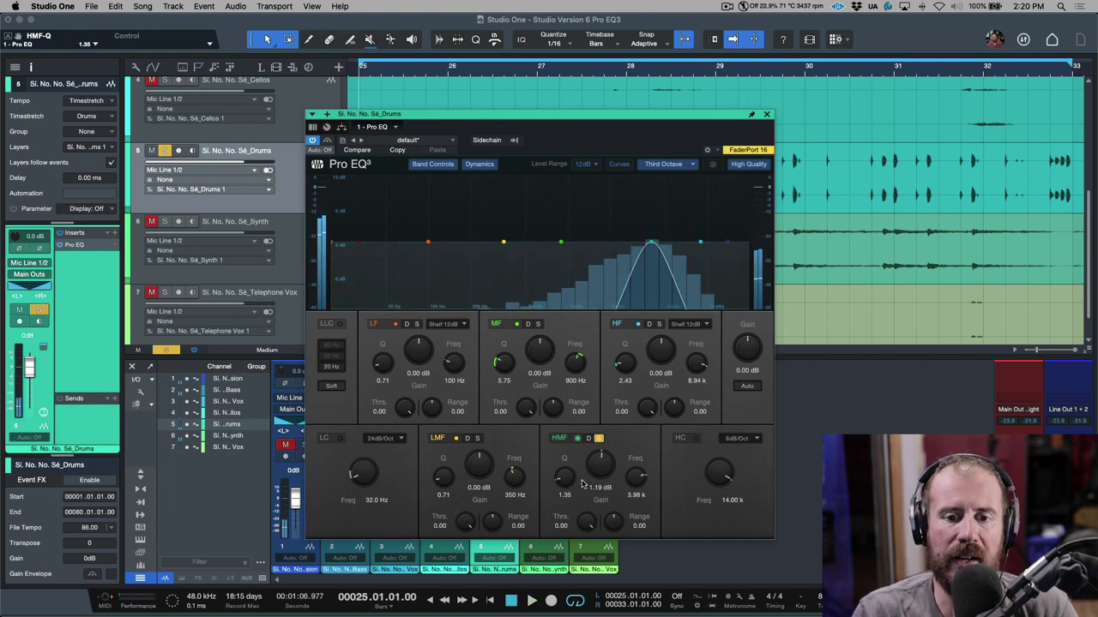
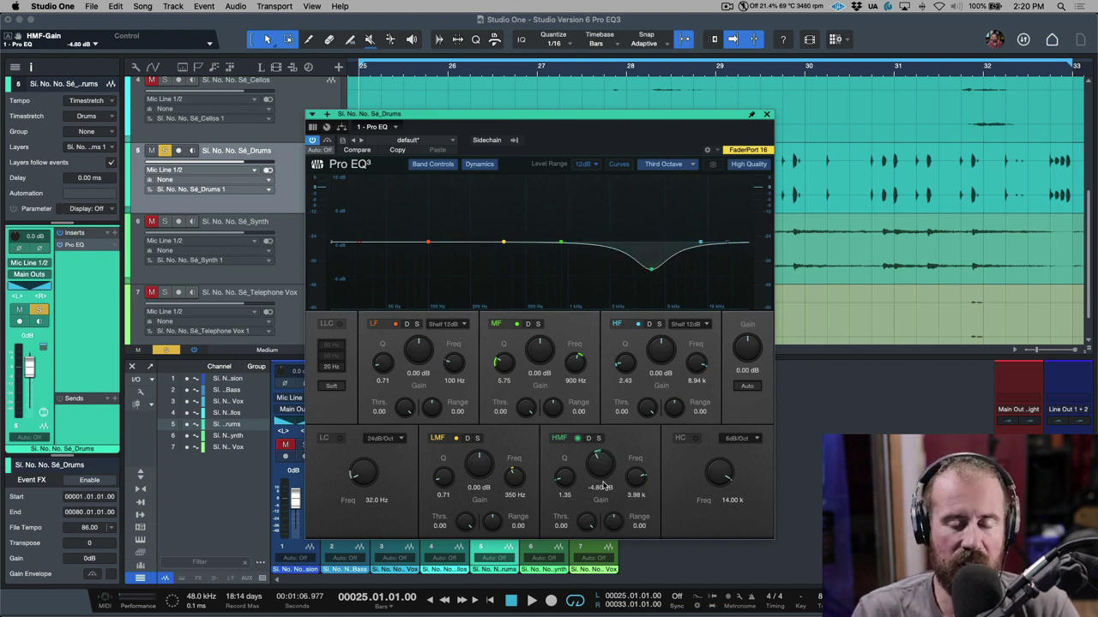
# Reset the high-mid band's gain to 0 dB and, in dynamic mode, set its range to about -8.40 during playback.
pyautogui.doubleClick(603, 472)
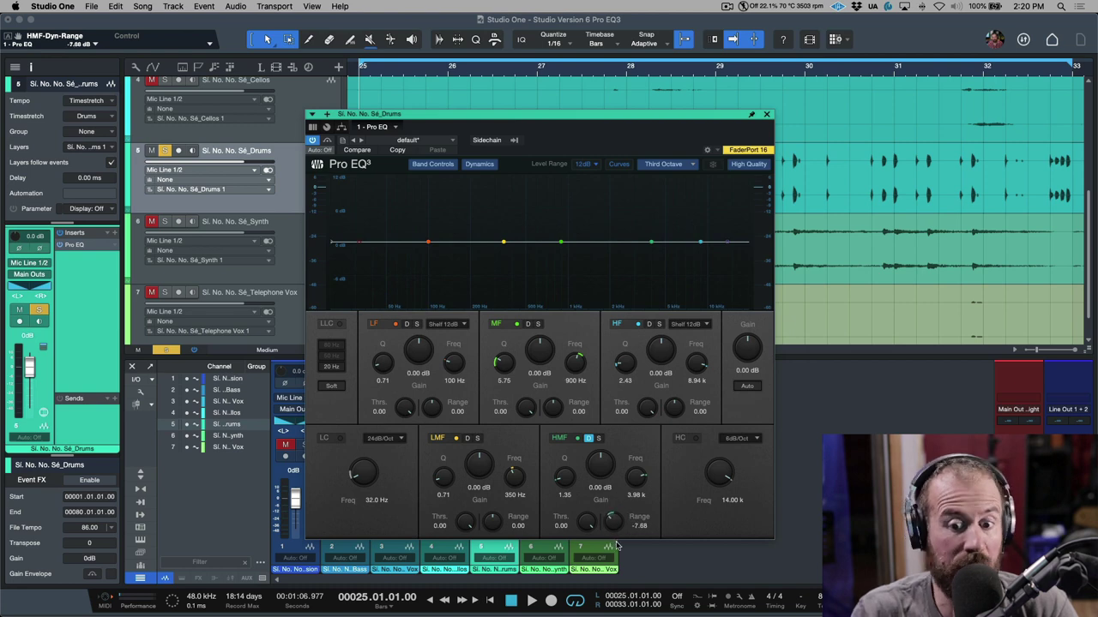
pyautogui.press('space')
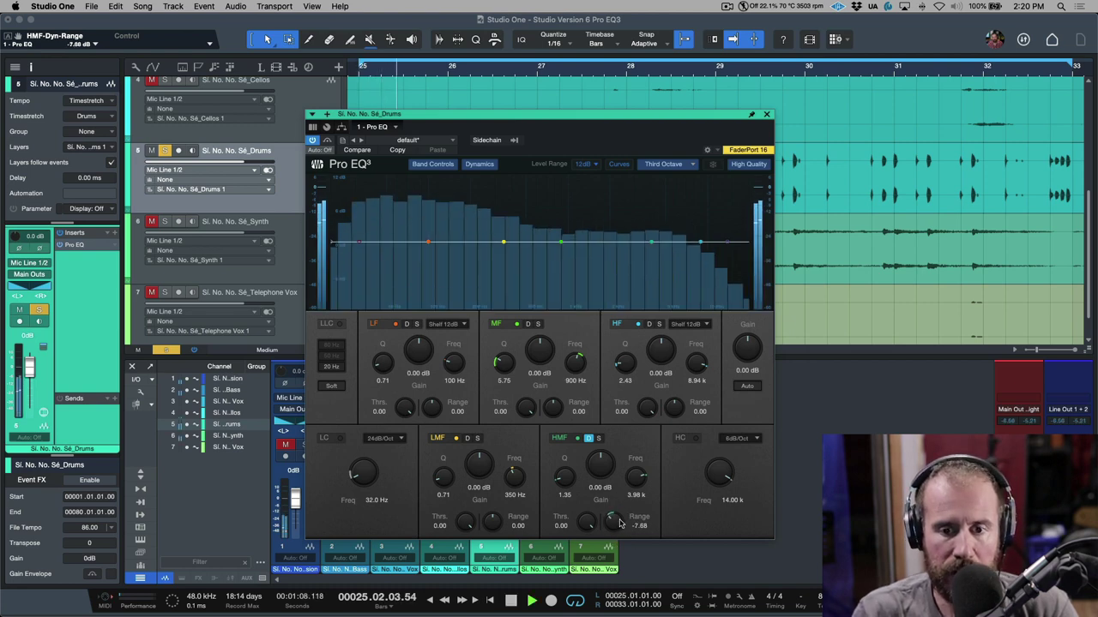
pyautogui.moveTo(614, 519); pyautogui.dragTo(614, 524)
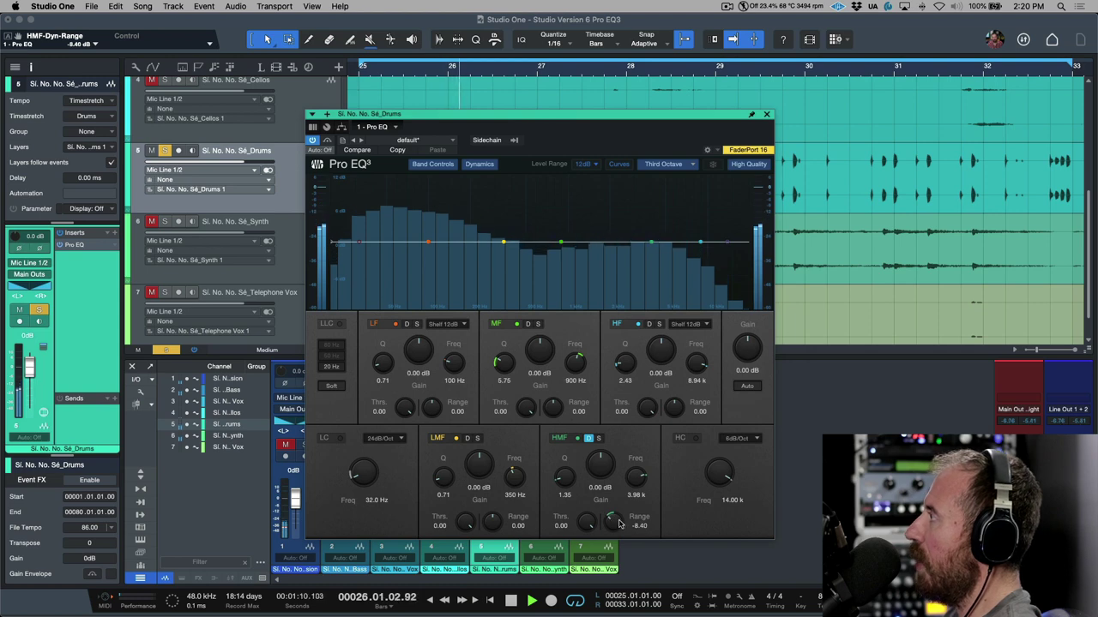
# Lower the soloed high-mid band's dynamic threshold to about -82.80, unsolo the band, and raise the threshold to about -56.70.
pyautogui.click(598, 438)
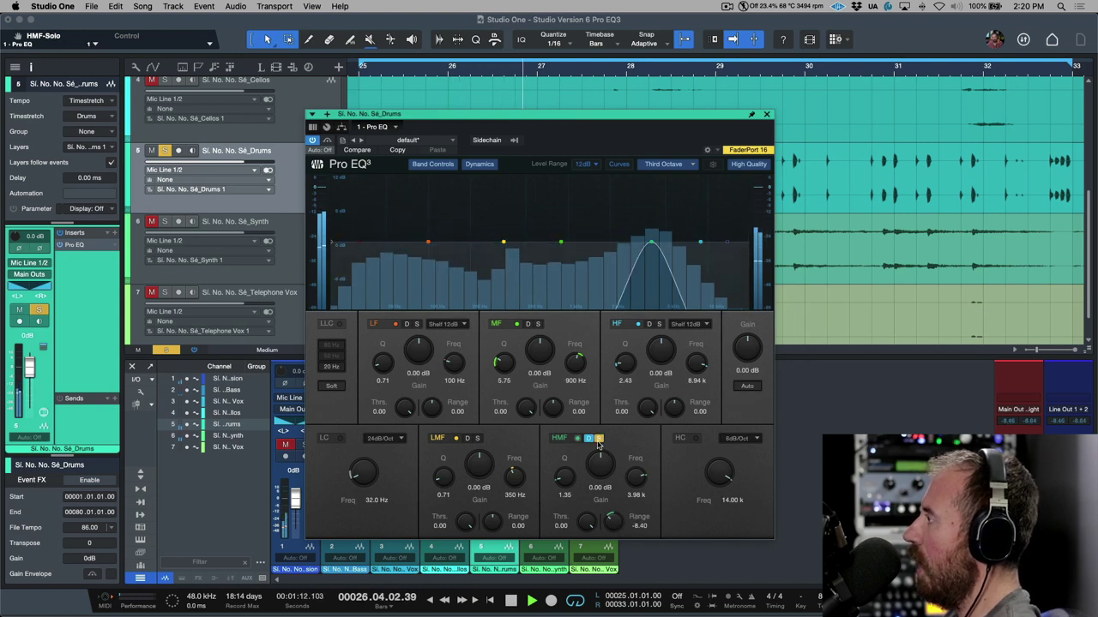
pyautogui.moveTo(580, 519); pyautogui.dragTo(590, 616)
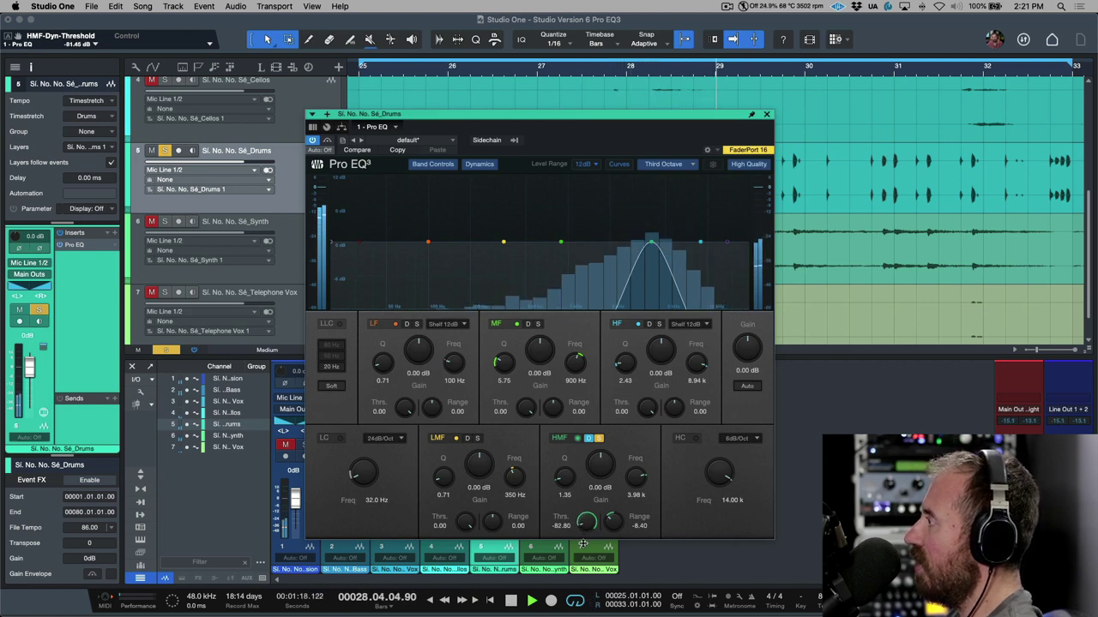
pyautogui.click(599, 438)
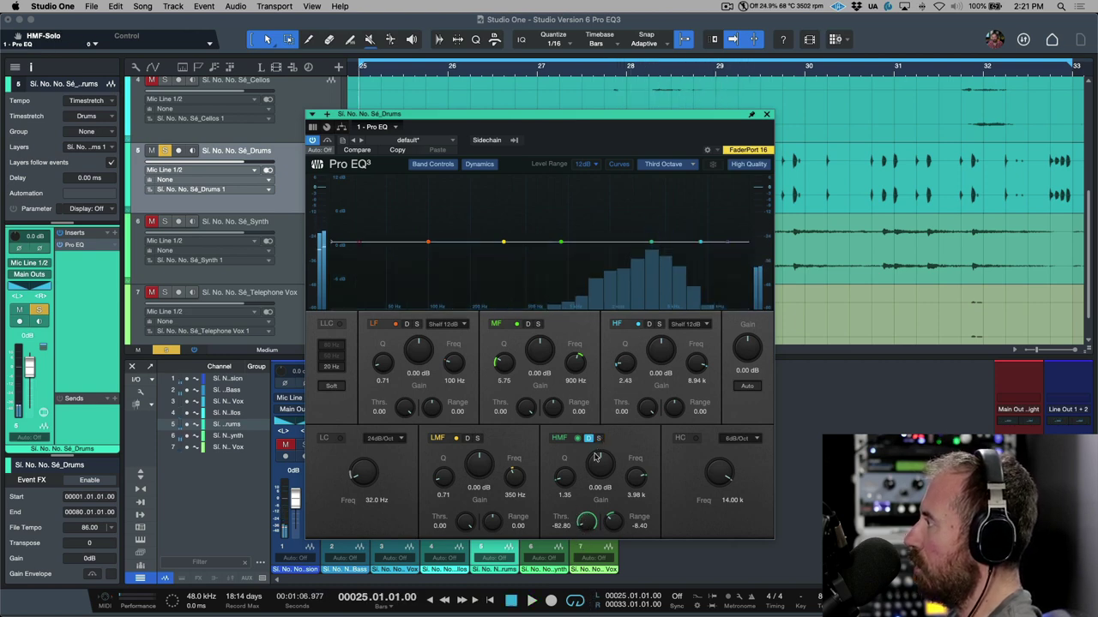
pyautogui.moveTo(586, 522); pyautogui.dragTo(590, 494)
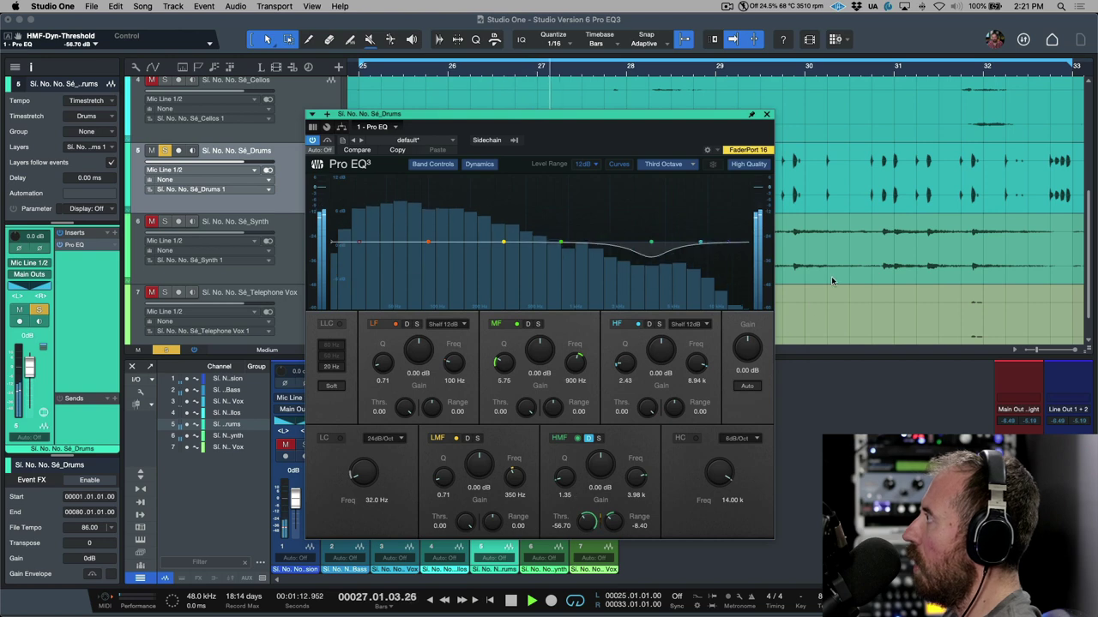
# Stop playback and set the high-mid band's dynamic range to -6.50.
pyautogui.press('space')
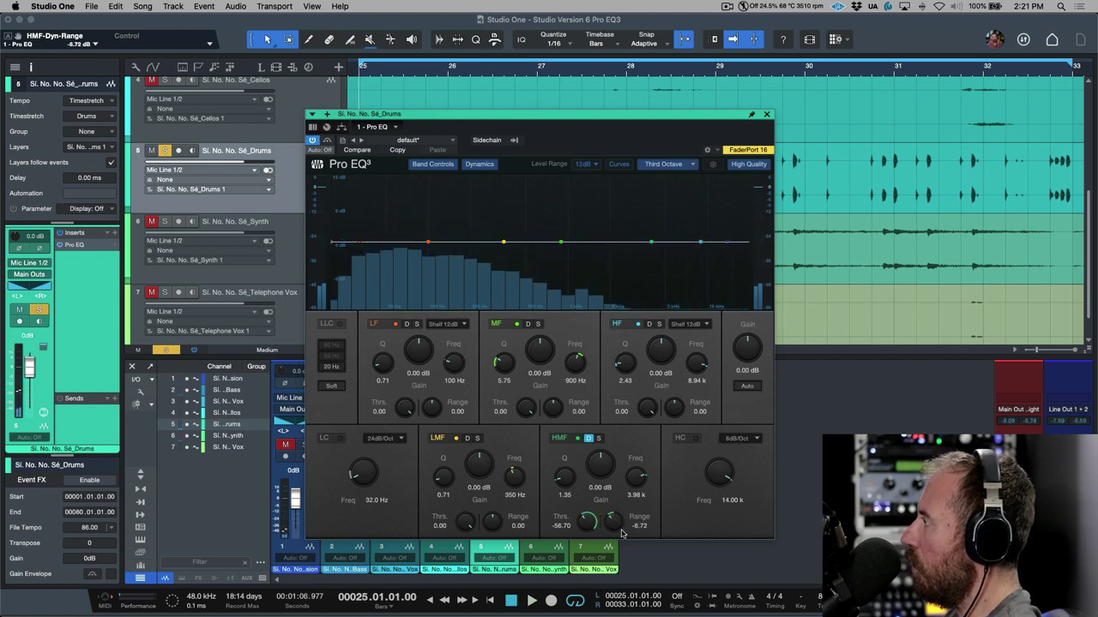
pyautogui.click(638, 525)
pyautogui.write('-8')
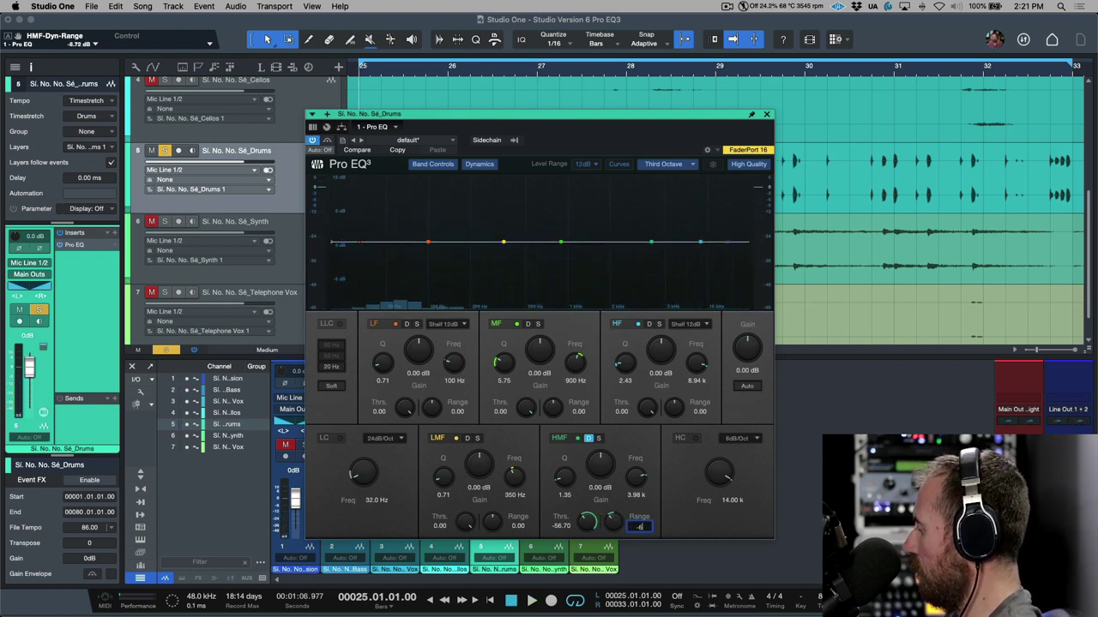
# Raise the high-mid band's dynamic threshold to about -20.25 during playback, and move the EQ window up above the mixer faders.
pyautogui.press('space')
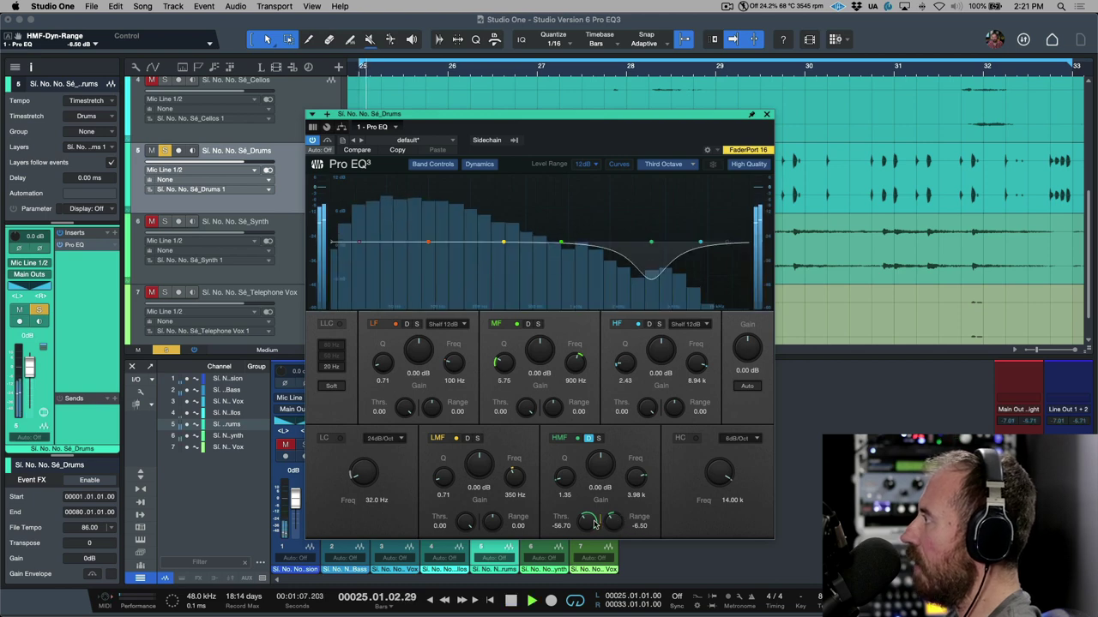
pyautogui.moveTo(589, 523); pyautogui.dragTo(587, 516)
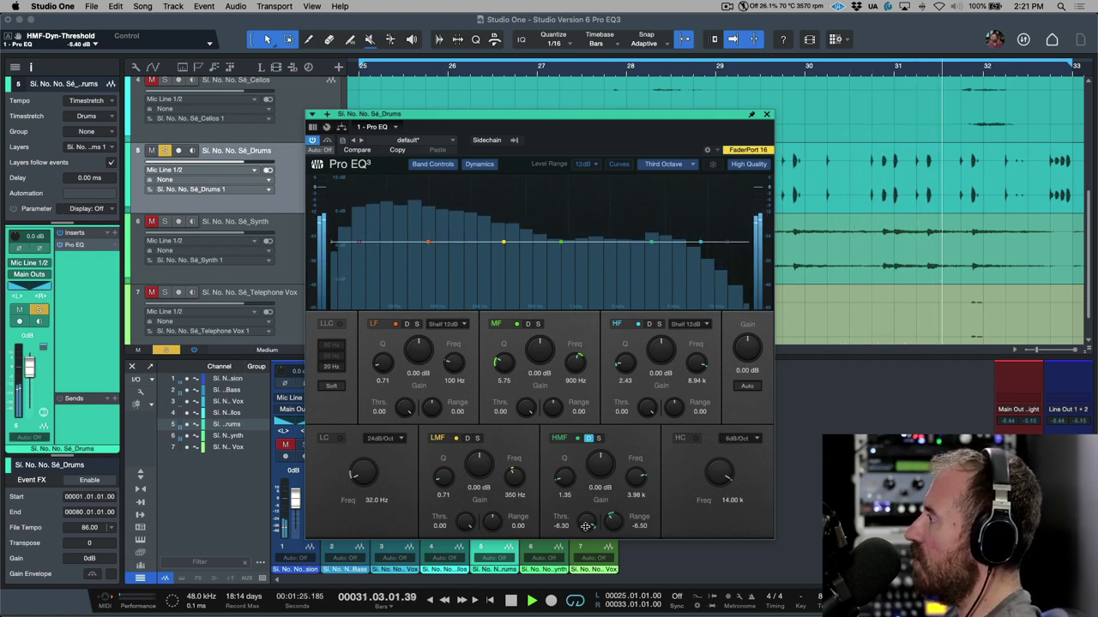
pyautogui.moveTo(608, 143); pyautogui.dragTo(601, 101)
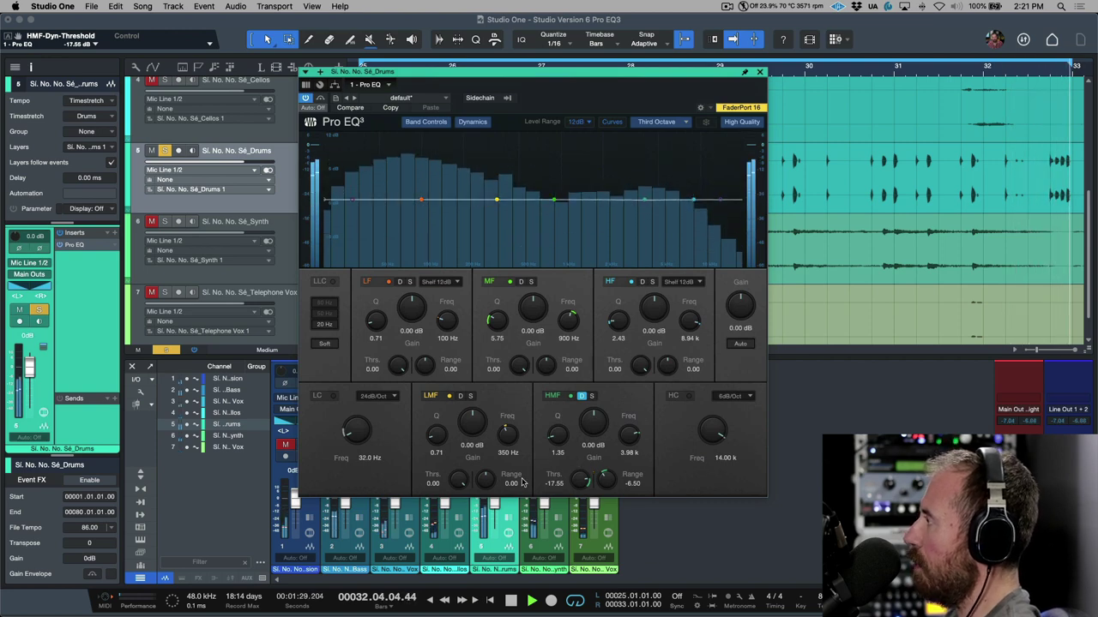
pyautogui.scroll(-5, 581, 479)
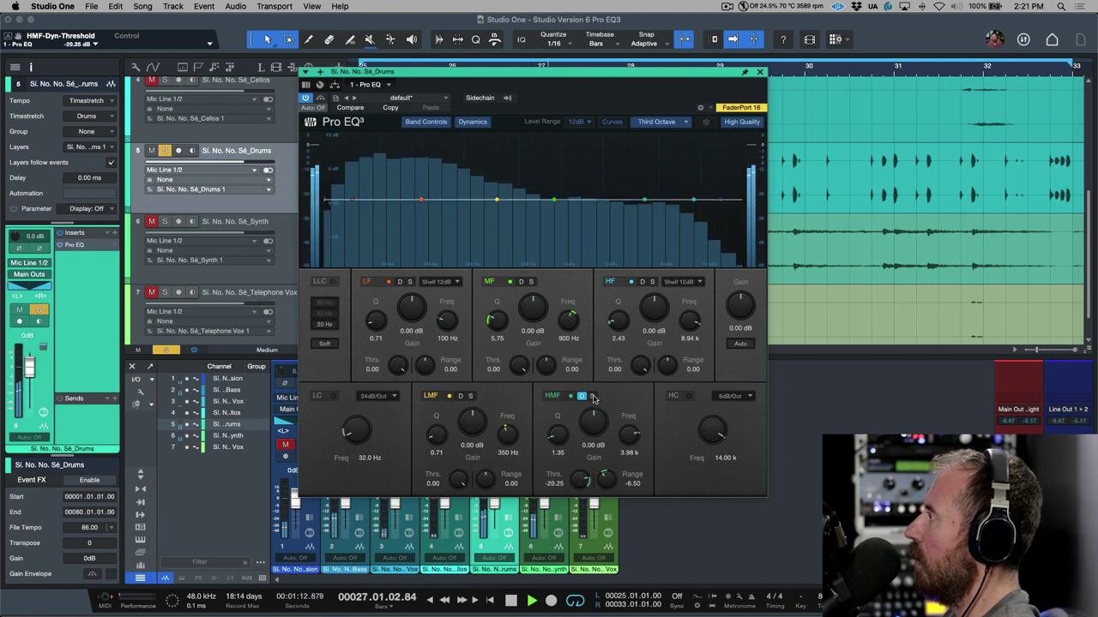
pyautogui.press('space')
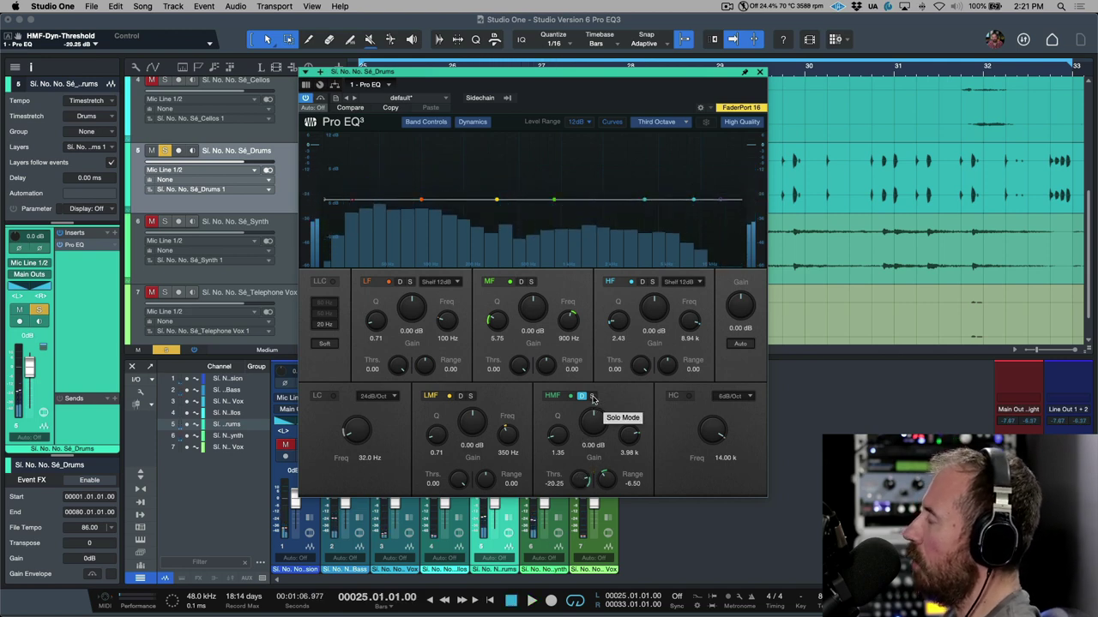
# Solo the high-mid band during playback, widen its Q to about 0.62, and unsolo it to hear the dynamic cut.
pyautogui.click(592, 396)
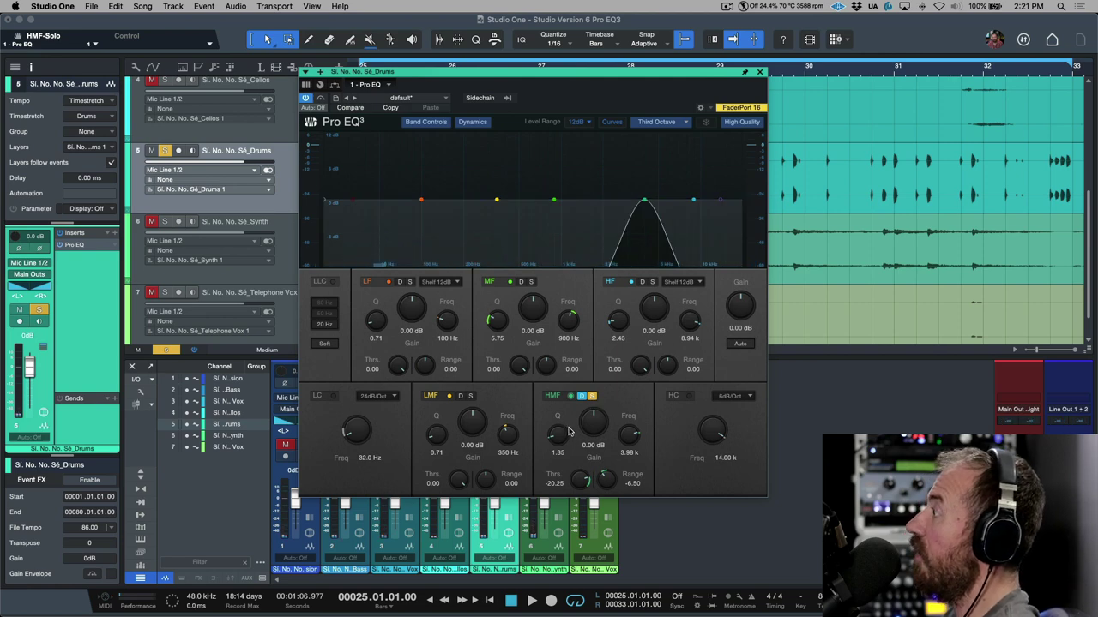
pyautogui.press('space')
pyautogui.moveTo(560, 444)
pyautogui.mouseDown()
pyautogui.moveTo(560, 430)
pyautogui.moveTo(562, 443)
pyautogui.mouseUp()
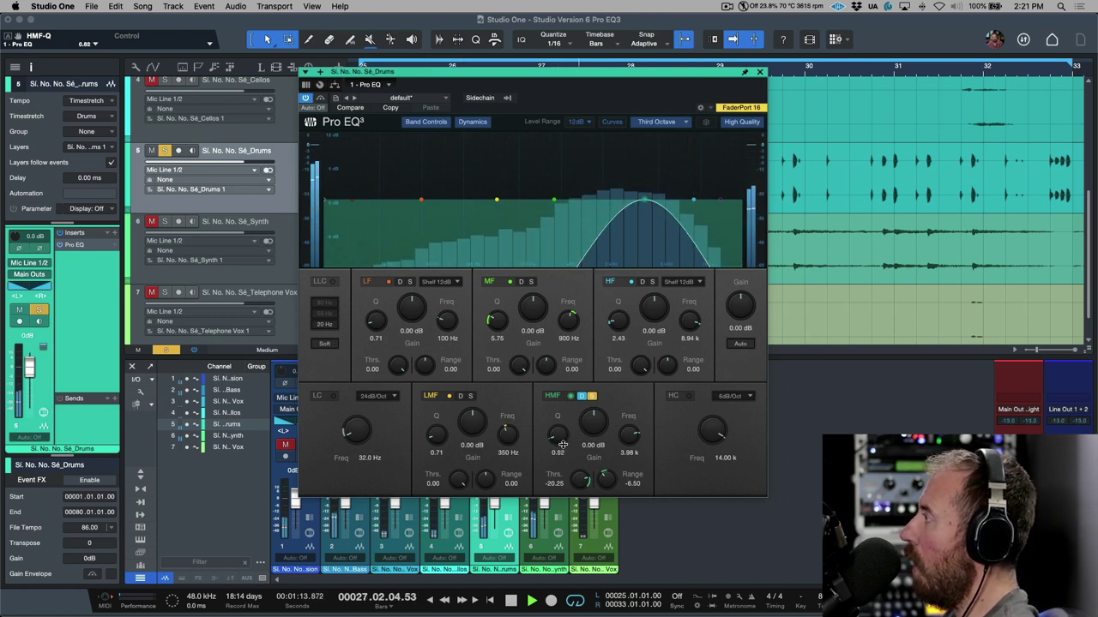
pyautogui.click(591, 396)
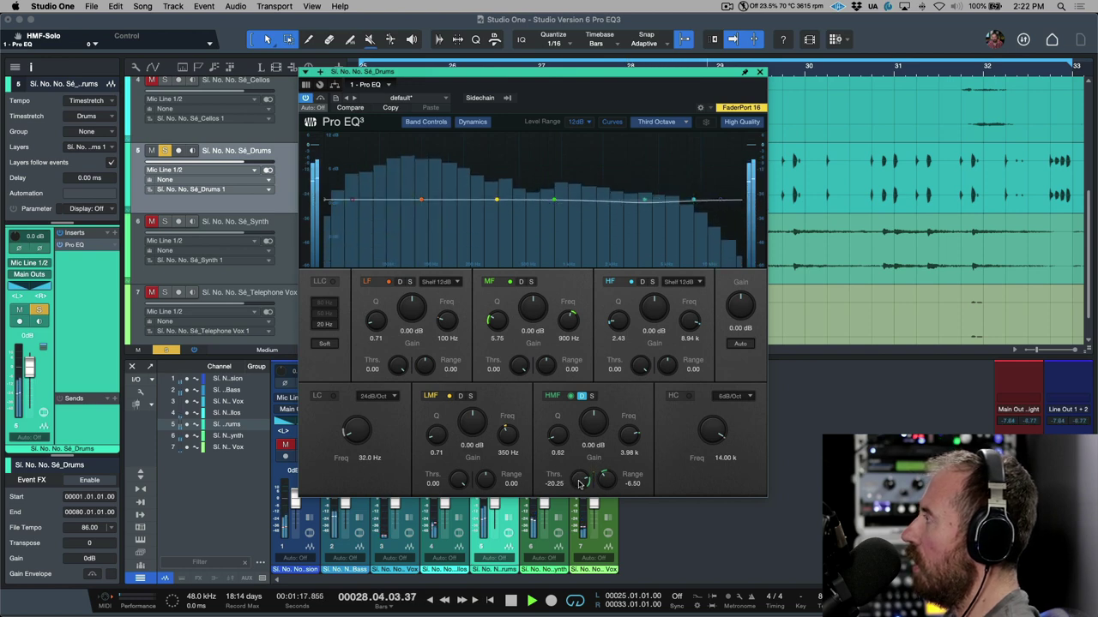
pyautogui.press('space')
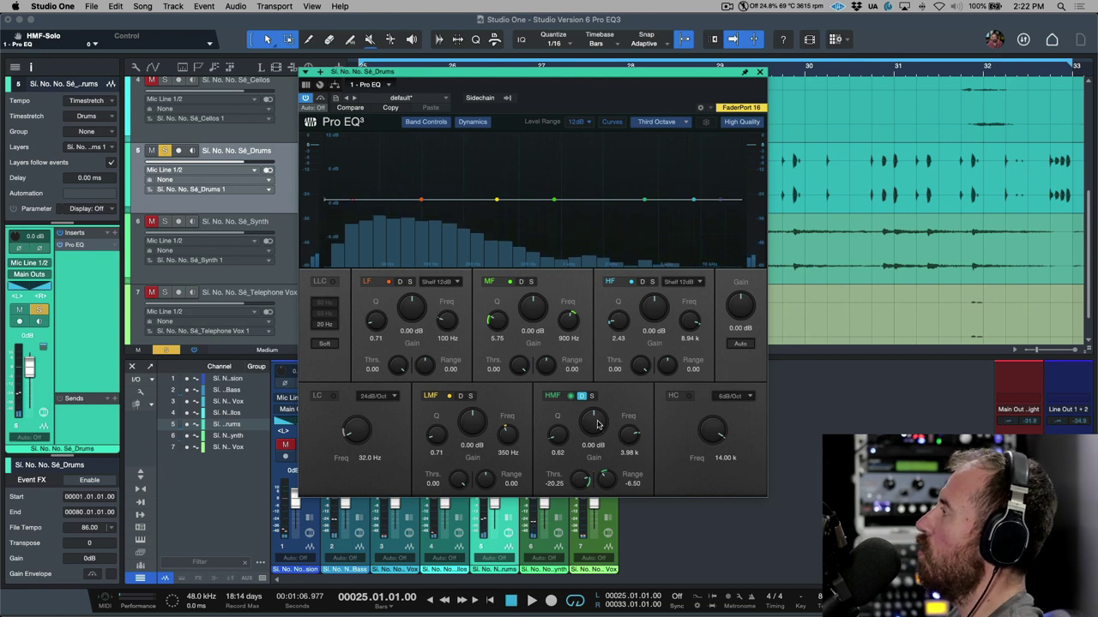
# Try a high-mid gain boost of about 3.36 dB, compare it with the EQ bypassed during playback, and reset the gain to 0 dB.
pyautogui.moveTo(598, 423); pyautogui.dragTo(598, 416)
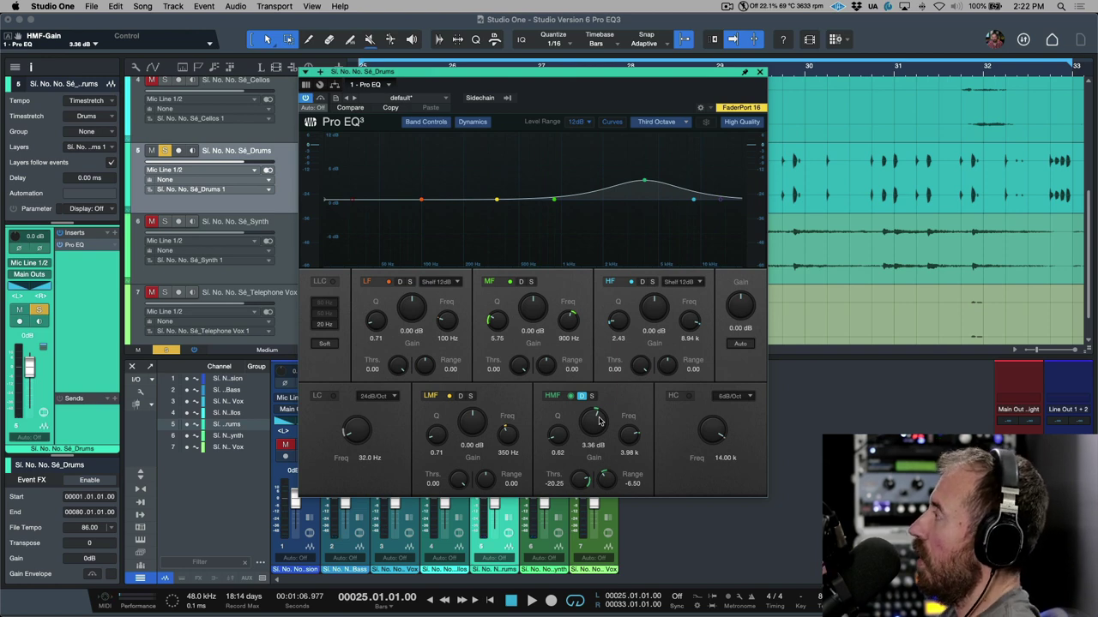
pyautogui.press('space')
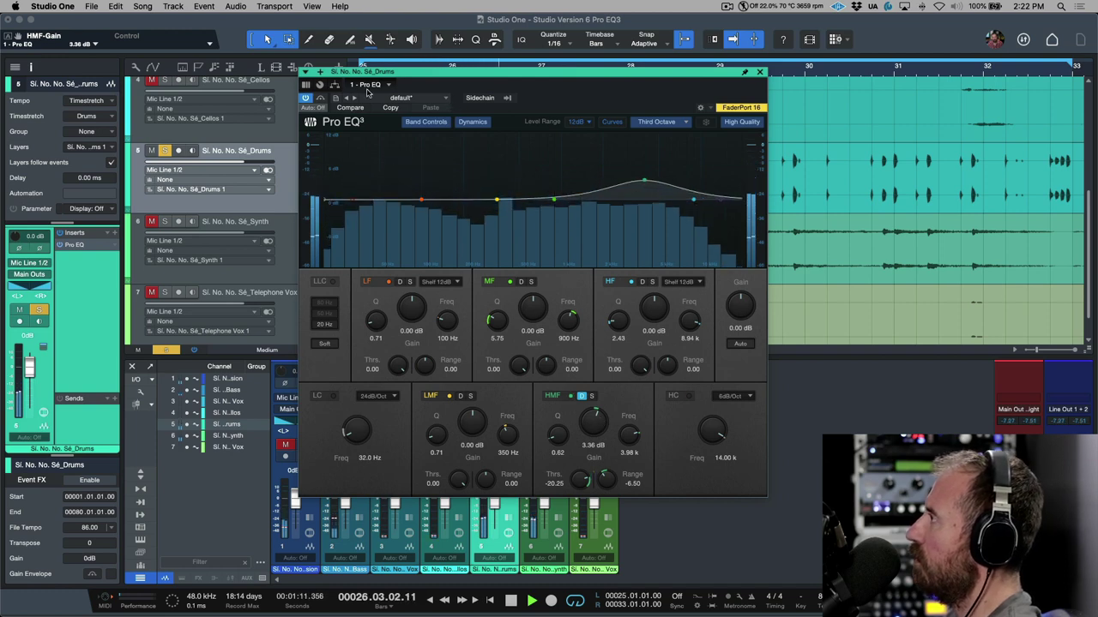
pyautogui.click(320, 97)
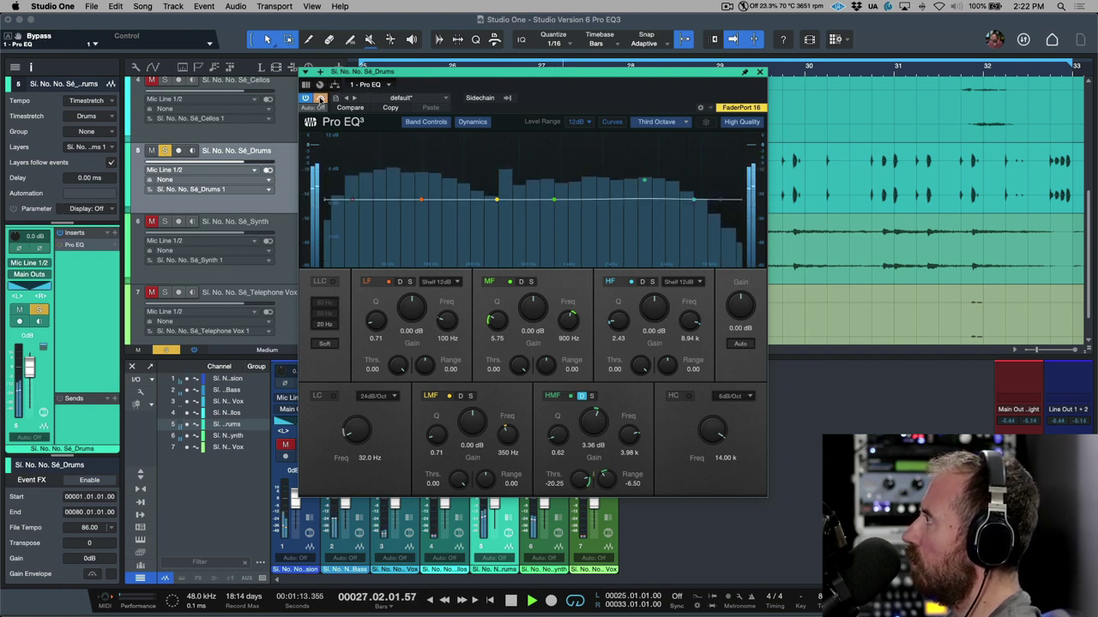
pyautogui.click(320, 98)
pyautogui.press('space')
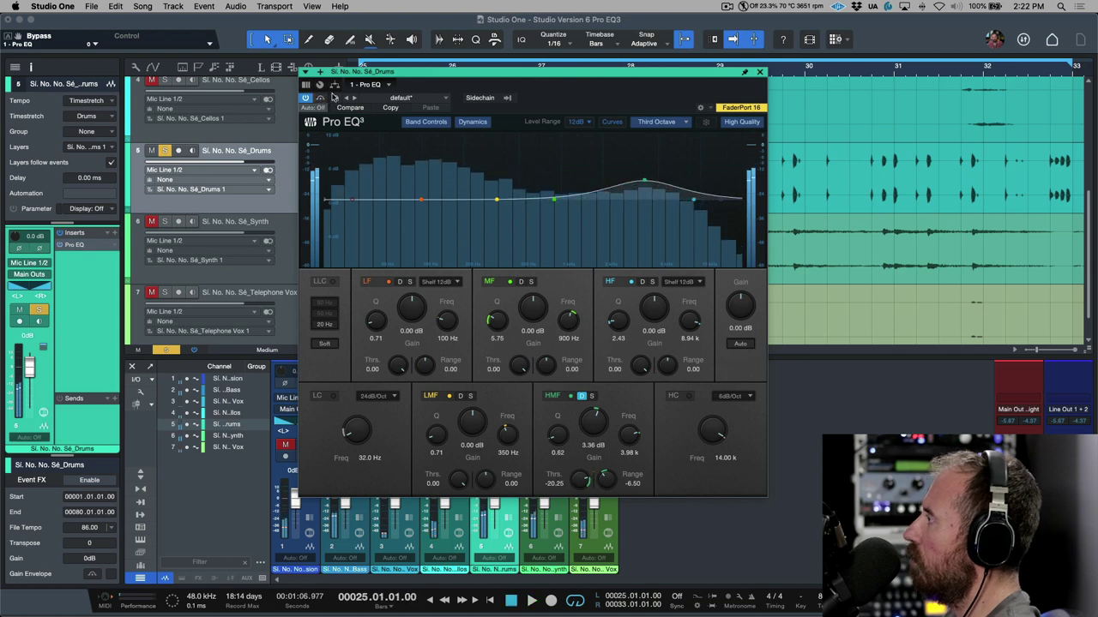
pyautogui.keyDown('alt'); pyautogui.click(595, 424); pyautogui.keyUp('alt')
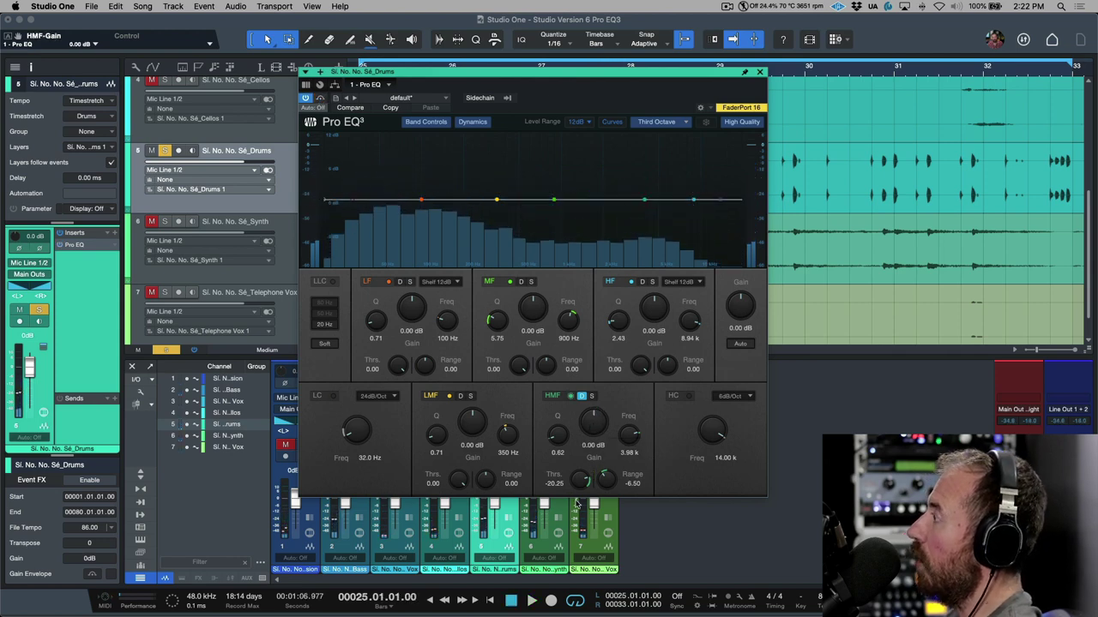
# Solo the high-mid band during playback, narrow its Q to about 1.61, and unsolo it.
pyautogui.click(591, 396)
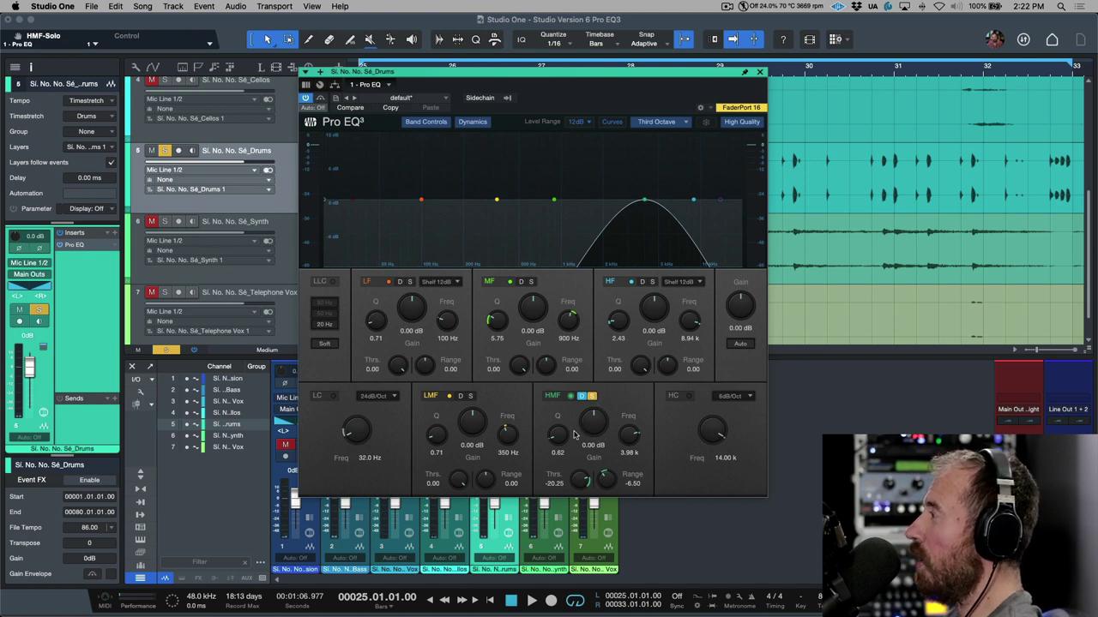
pyautogui.press('space')
pyautogui.moveTo(558, 433); pyautogui.dragTo(560, 431)
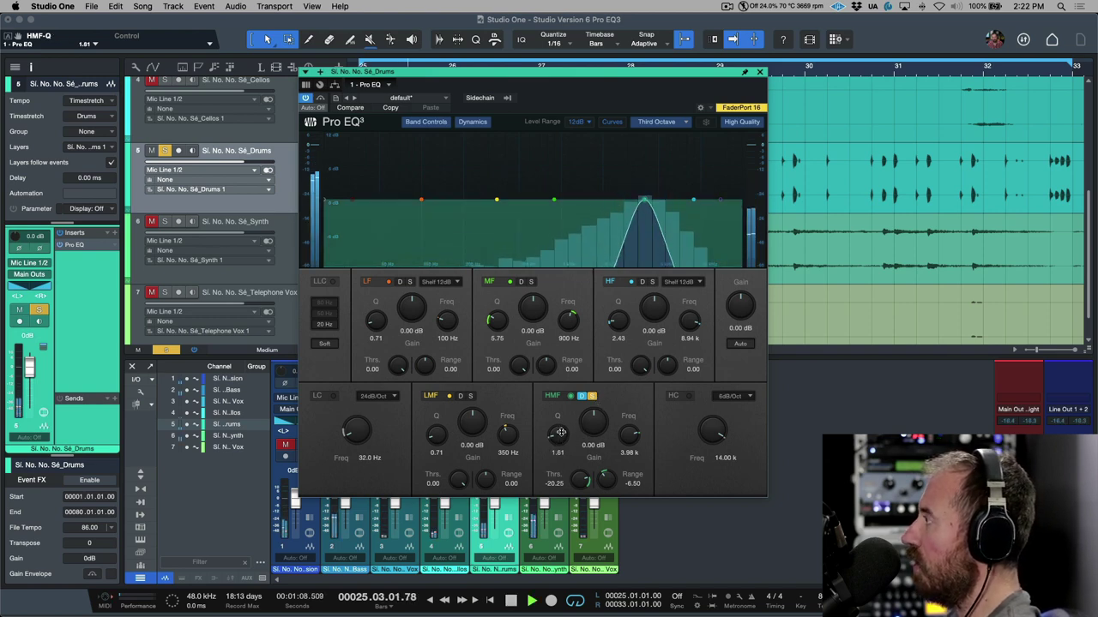
pyautogui.click(592, 396)
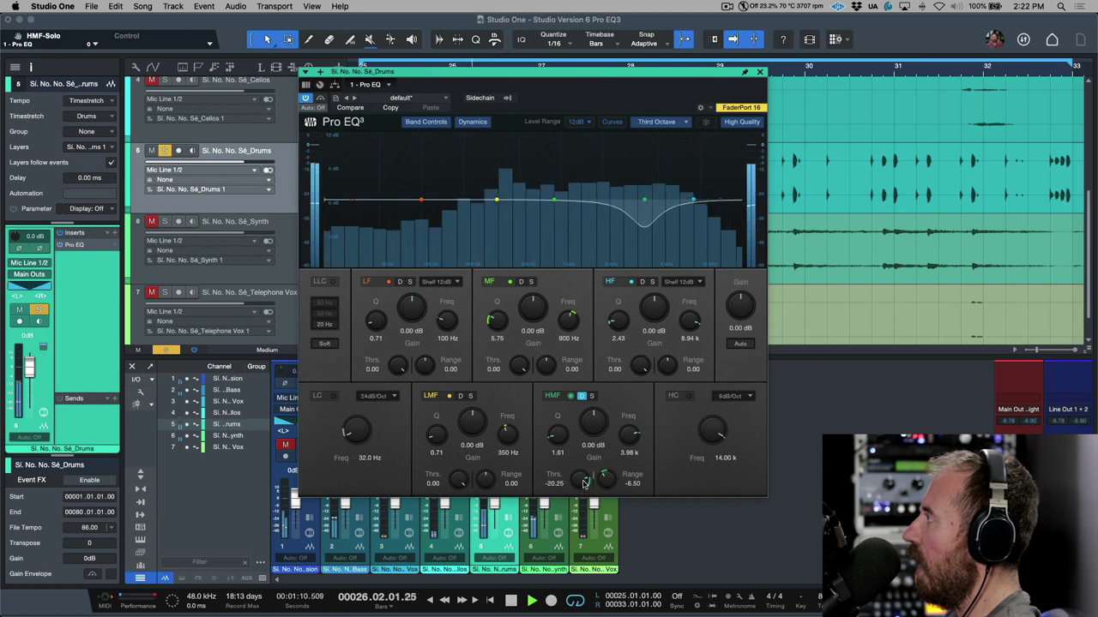
# Set the high-mid band's threshold to about -20.70, range to -4.00 and gain to about 1.13 dB, and play the drums.
pyautogui.moveTo(584, 483); pyautogui.dragTo(583, 481)
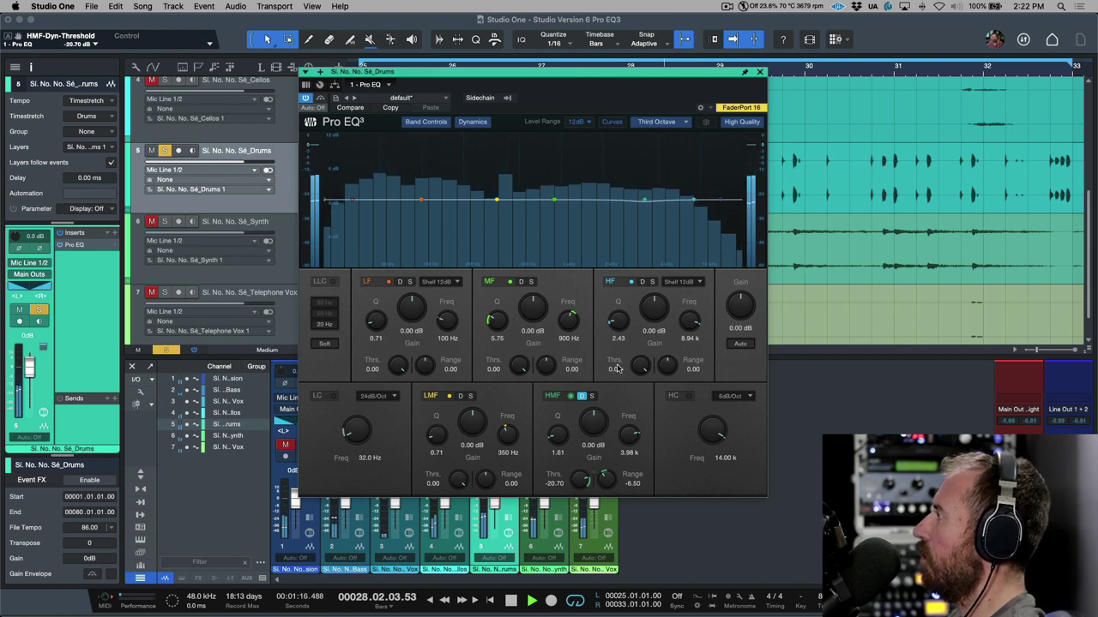
pyautogui.press('space')
pyautogui.moveTo(591, 426); pyautogui.dragTo(591, 422)
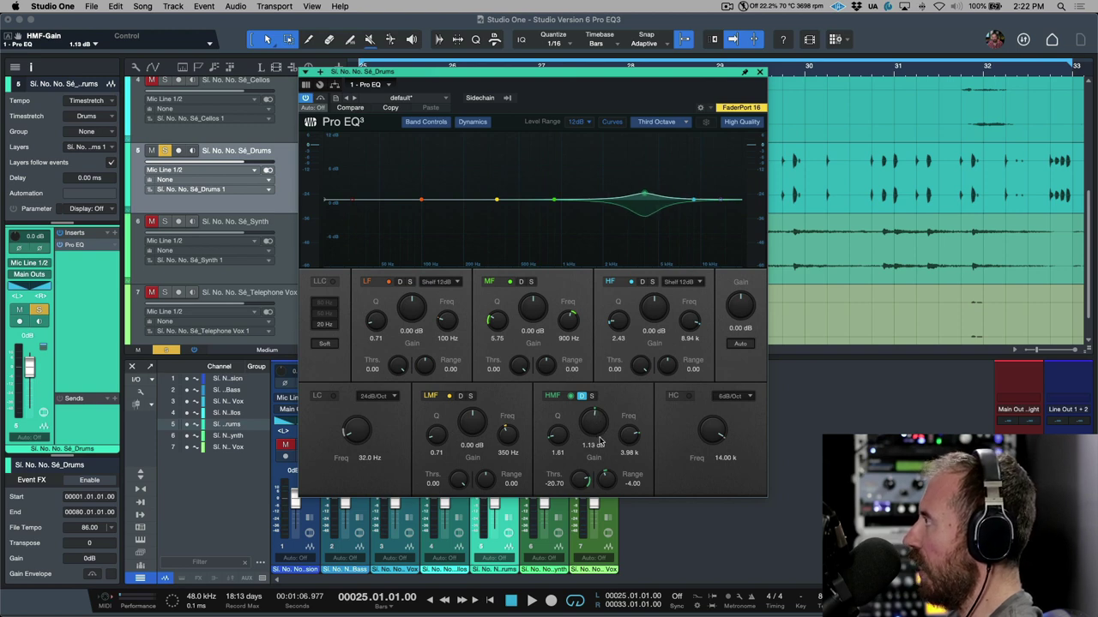
pyautogui.press('space')
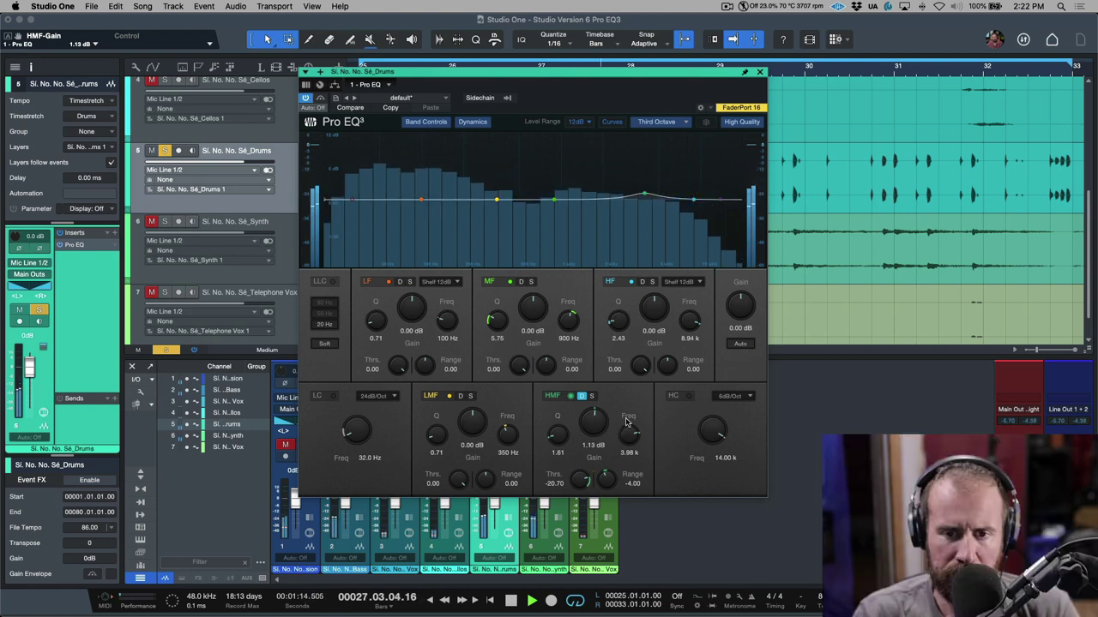
# Set the high-mid band's dynamic threshold to about -30.60 and range to 12.00, with its gain at 0 dB, and audition the drums.
pyautogui.press('space')
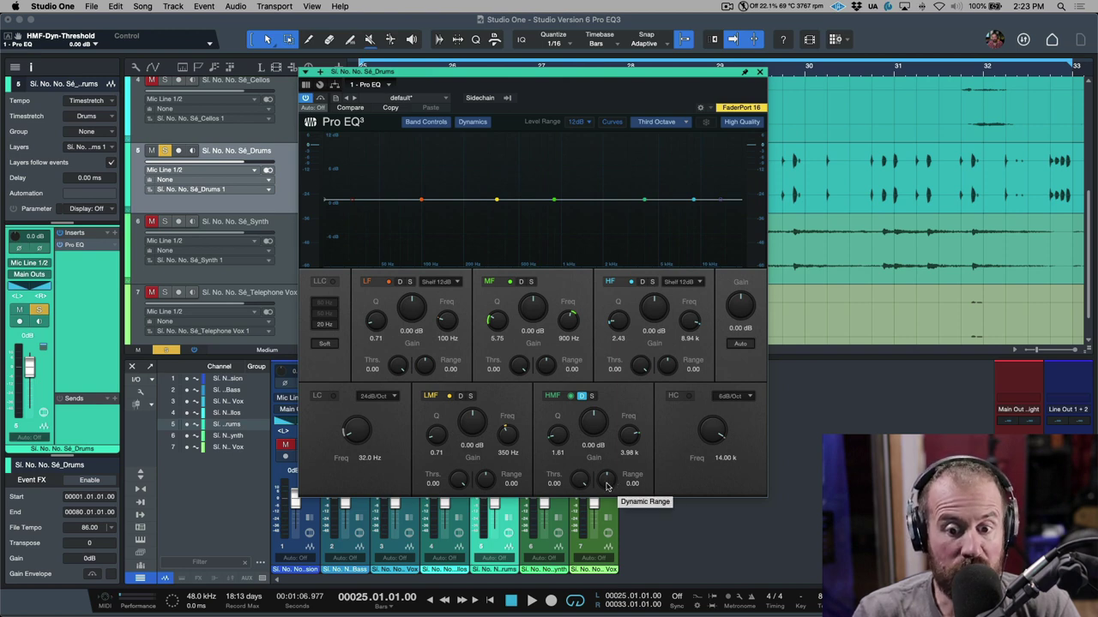
pyautogui.moveTo(607, 484); pyautogui.dragTo(577, 515)
pyautogui.press('space')
pyautogui.press('space')
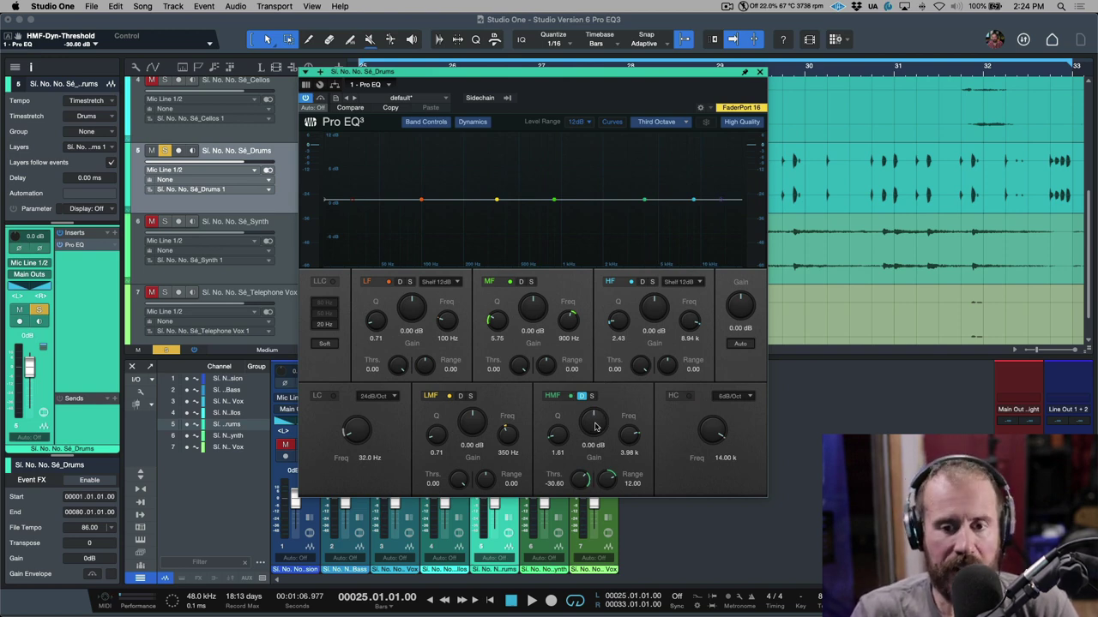
# Turn off the high-mid band's dynamic mode, cut its gain to about -6.72 dB and widen its Q to about 0.68 during playback.
pyautogui.moveTo(598, 426)
pyautogui.mouseDown()
pyautogui.moveTo(597, 412)
pyautogui.moveTo(595, 435)
pyautogui.mouseUp()
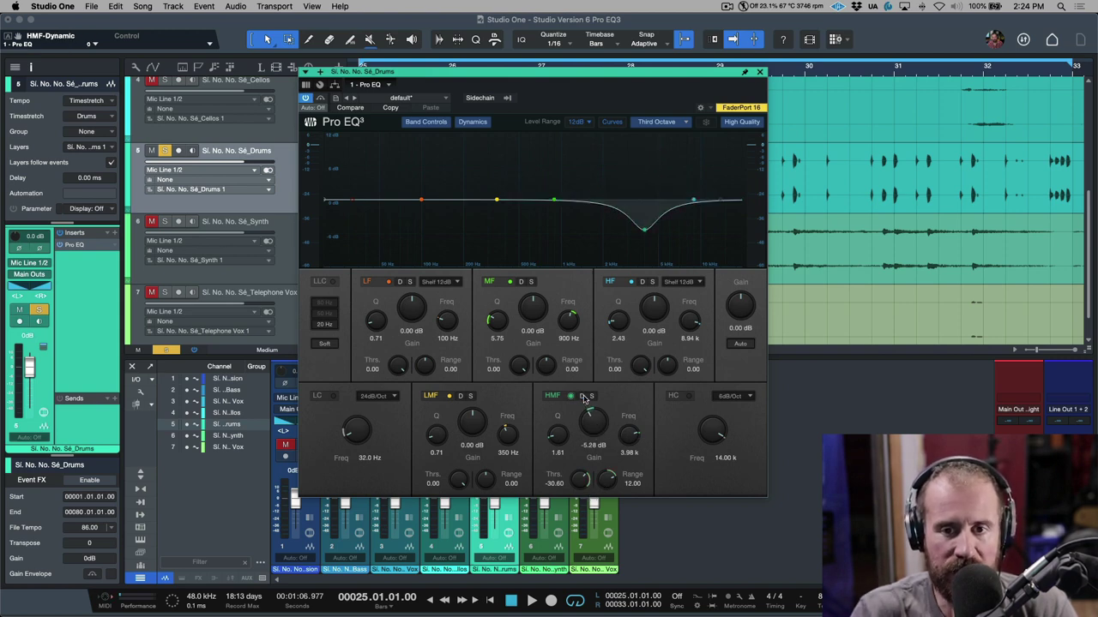
pyautogui.press('space')
pyautogui.scroll(-2, 594, 425)
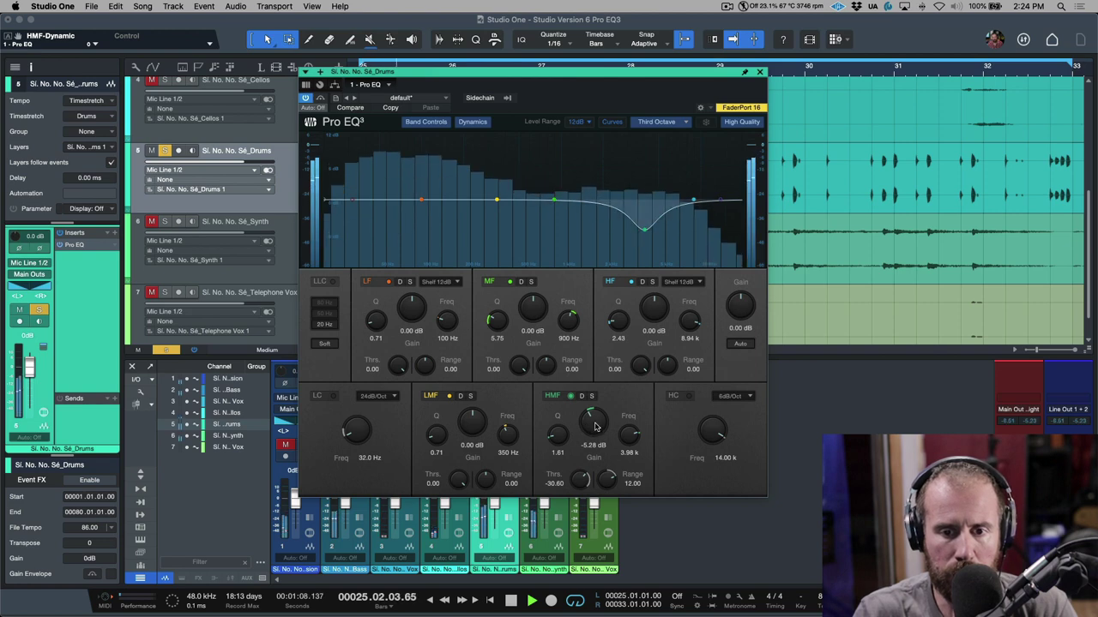
pyautogui.scroll(-1, 595, 427)
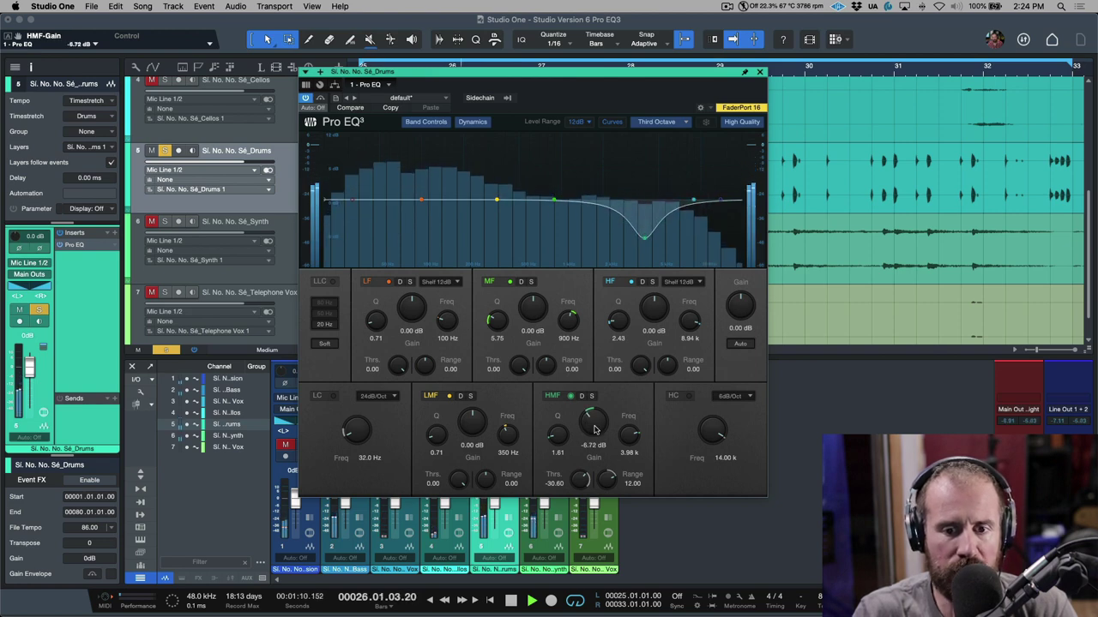
pyautogui.scroll(-5, 559, 436)
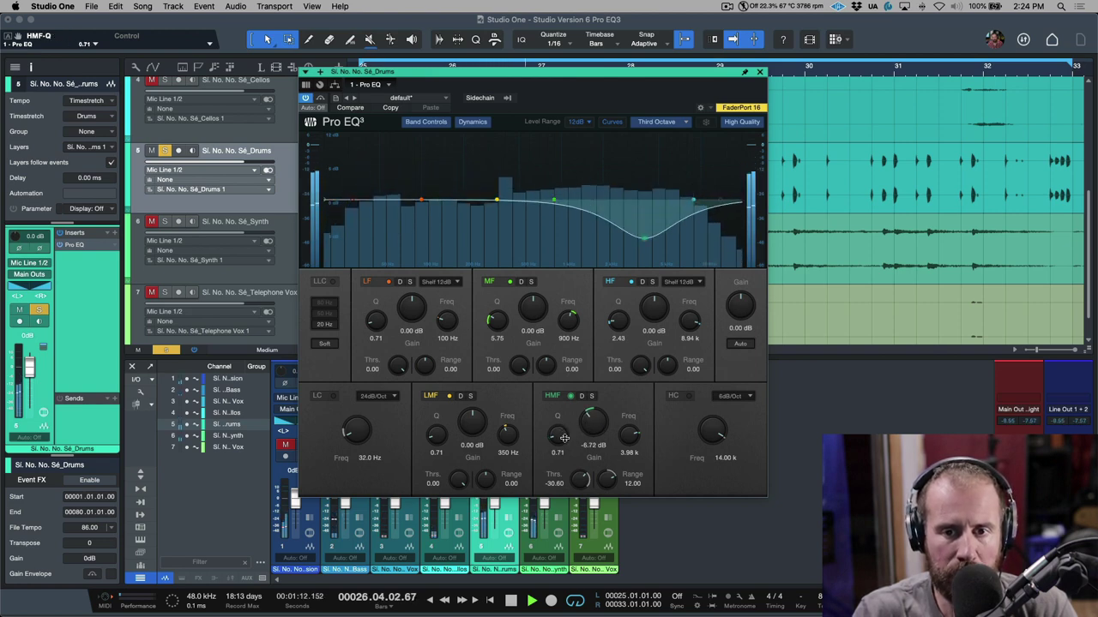
# Compare the drums with the static high-mid cut bypassed and active, and stop playback.
pyautogui.click(319, 100)
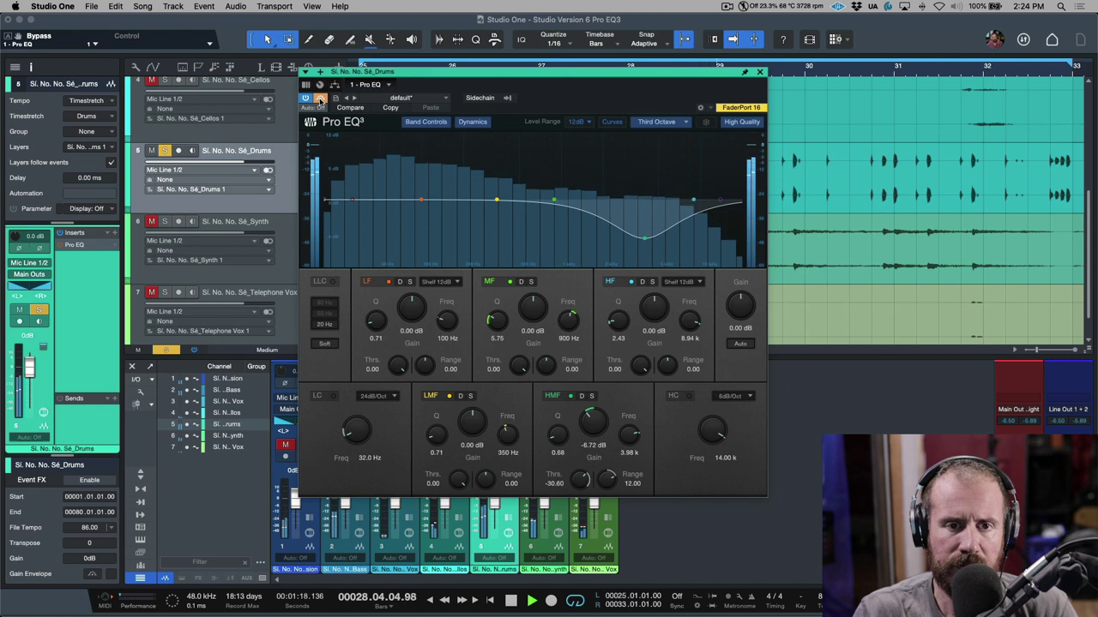
pyautogui.click(319, 99)
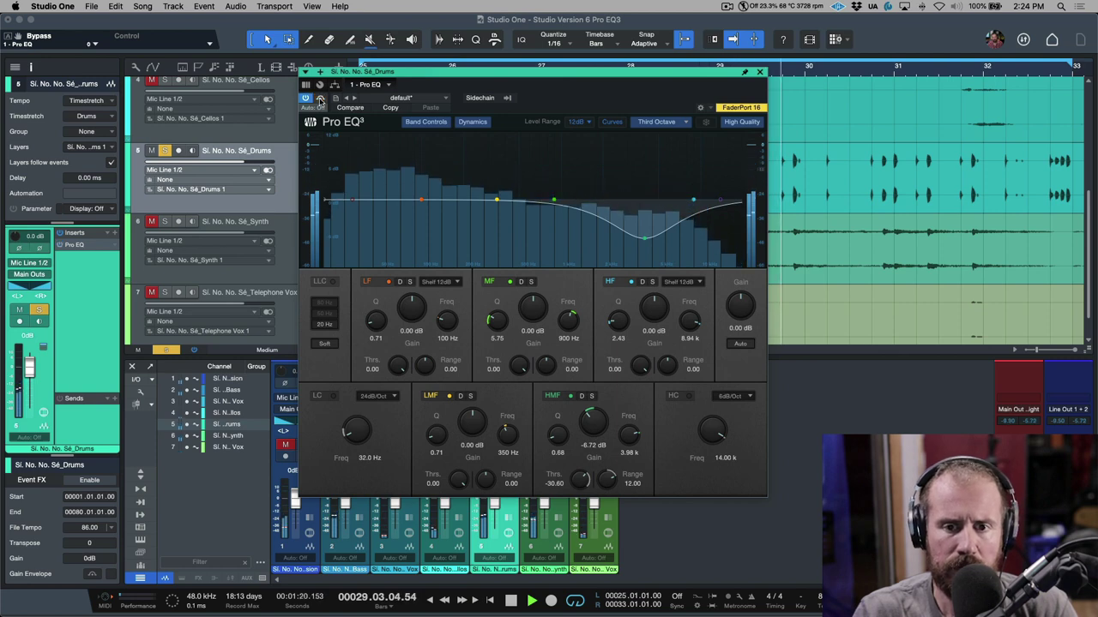
pyautogui.press('space')
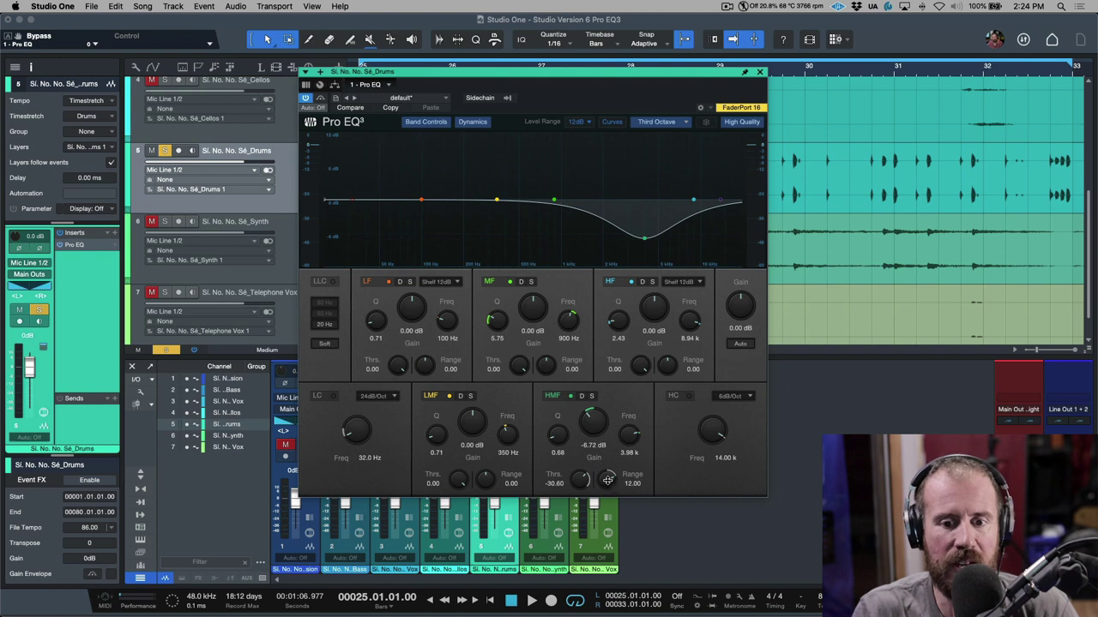
# Set the high-mid band's gain to exactly -6 dB and its dynamic range to 10.
pyautogui.moveTo(606, 480); pyautogui.dragTo(608, 486)
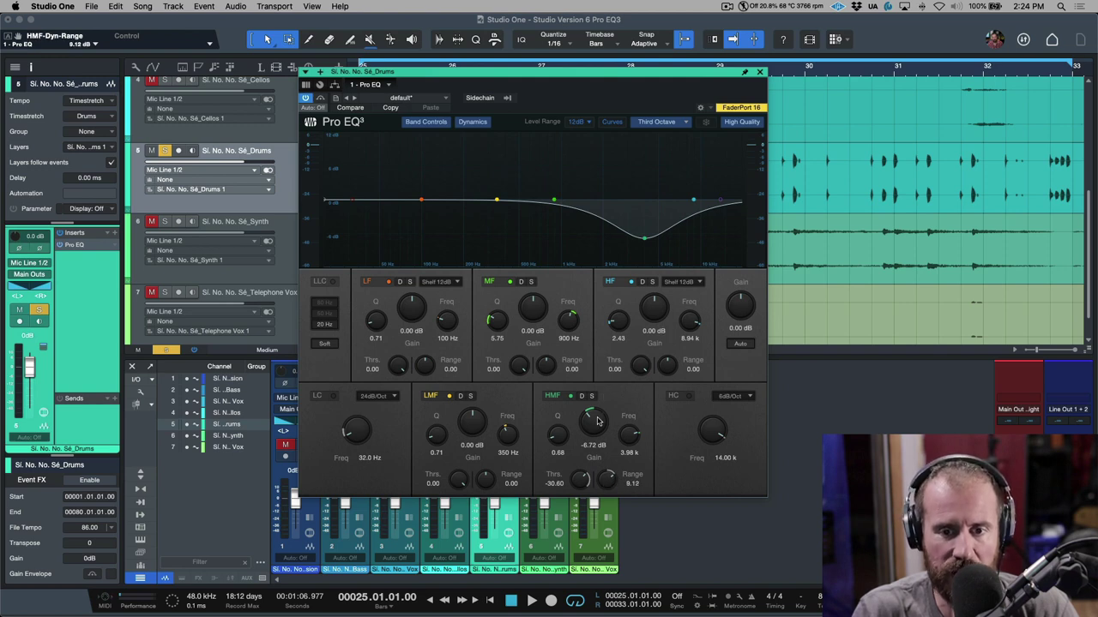
pyautogui.moveTo(598, 420); pyautogui.dragTo(596, 420)
pyautogui.click(593, 445)
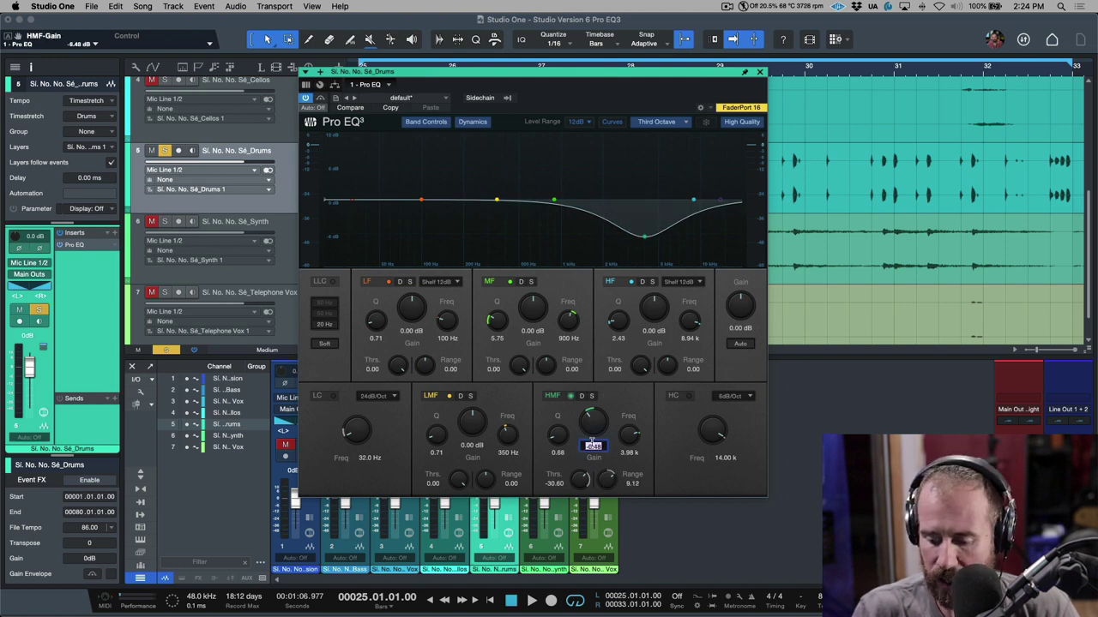
pyautogui.write('-6')
pyautogui.press('Return')
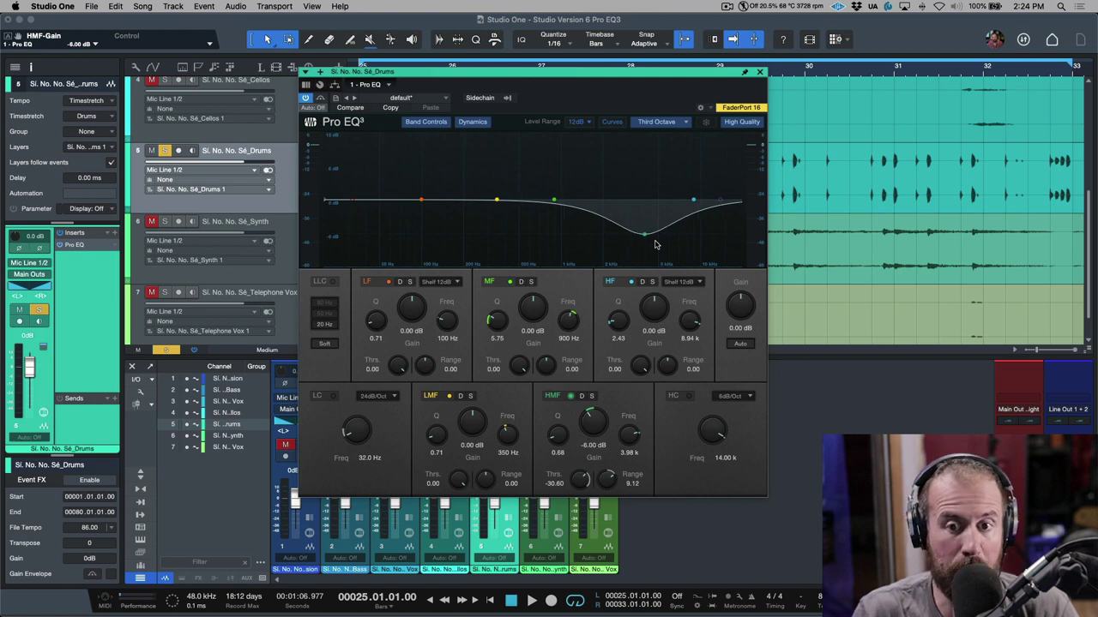
pyautogui.click(631, 484)
pyautogui.write('10')
pyautogui.press('Return')
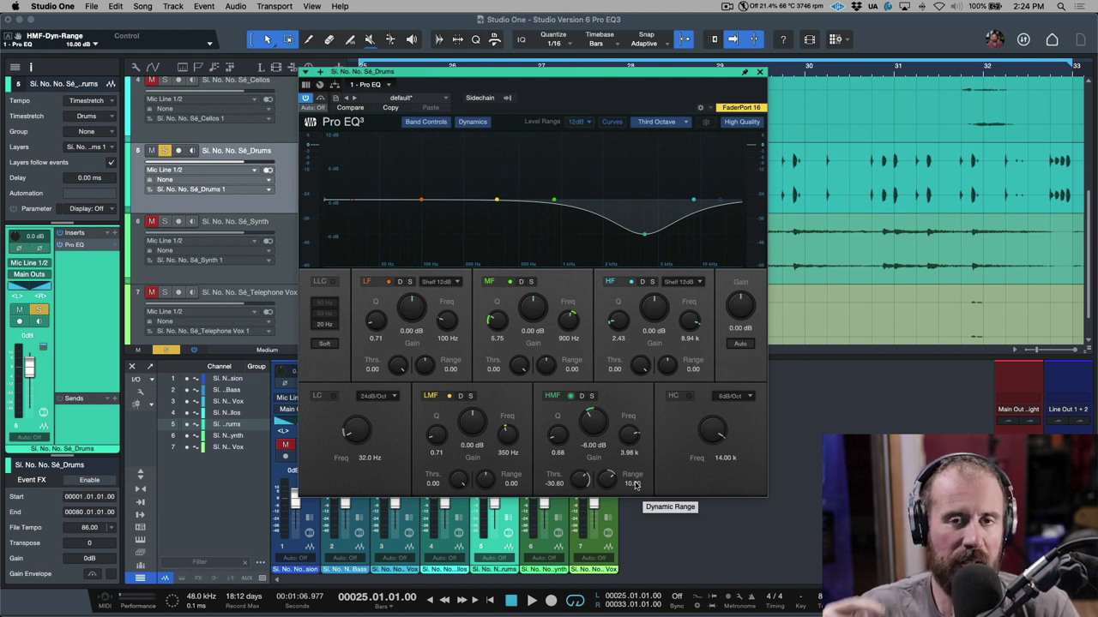
# Enable dynamic mode on the high-mid band, set its threshold to about -28.80 and play the drums.
pyautogui.click(582, 396)
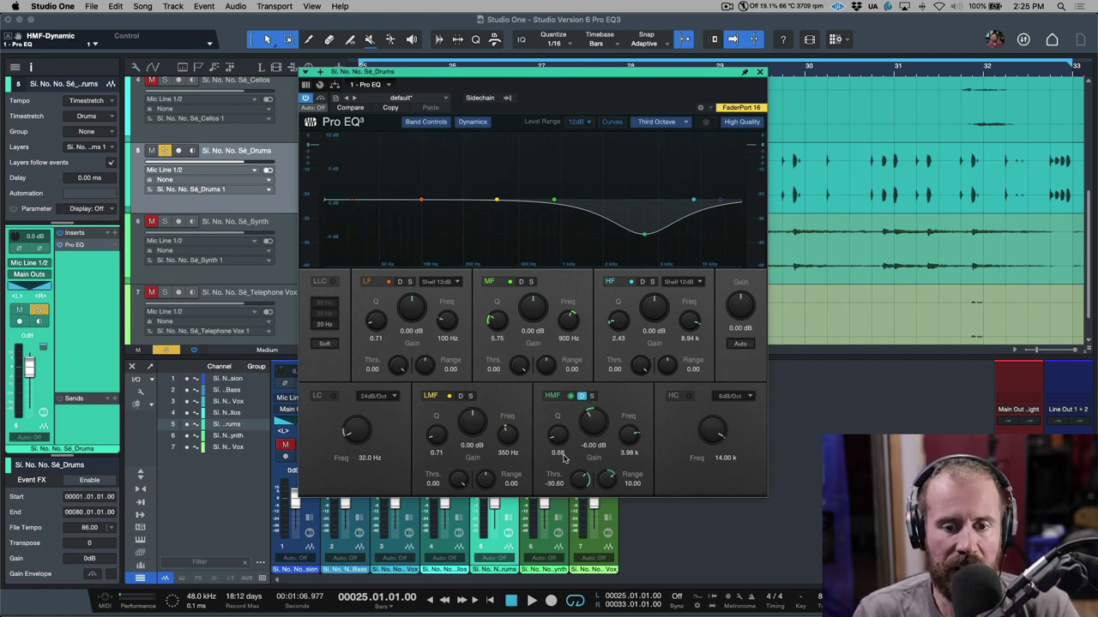
pyautogui.moveTo(582, 480); pyautogui.dragTo(582, 515)
pyautogui.press('space')
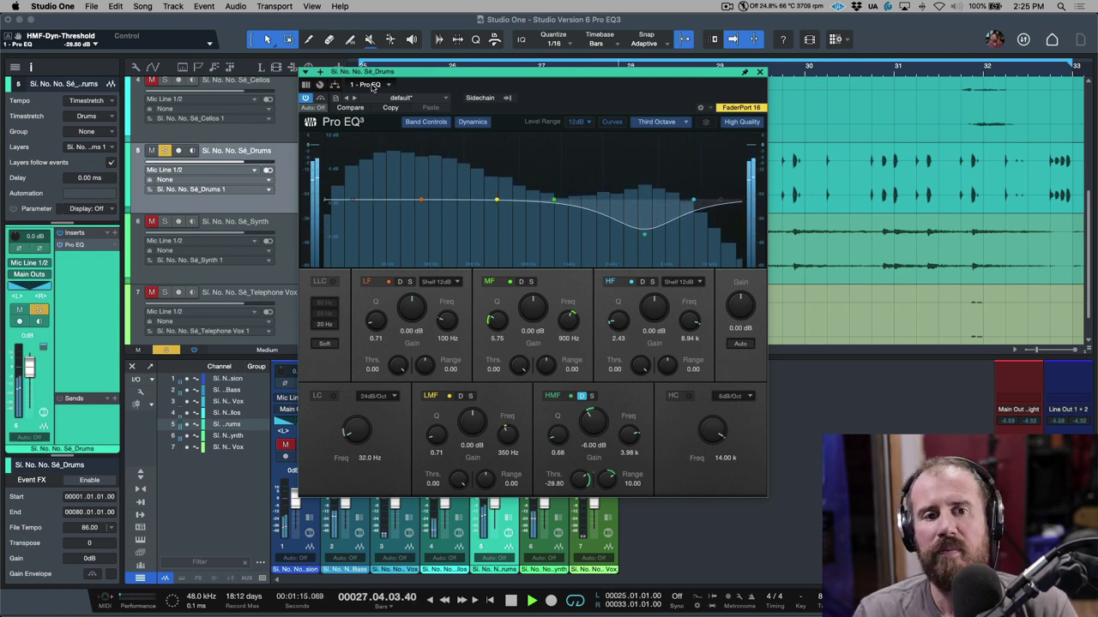
# Compare the dynamic high-mid expansion with the EQ bypassed during playback, and stop playback.
pyautogui.click(320, 100)
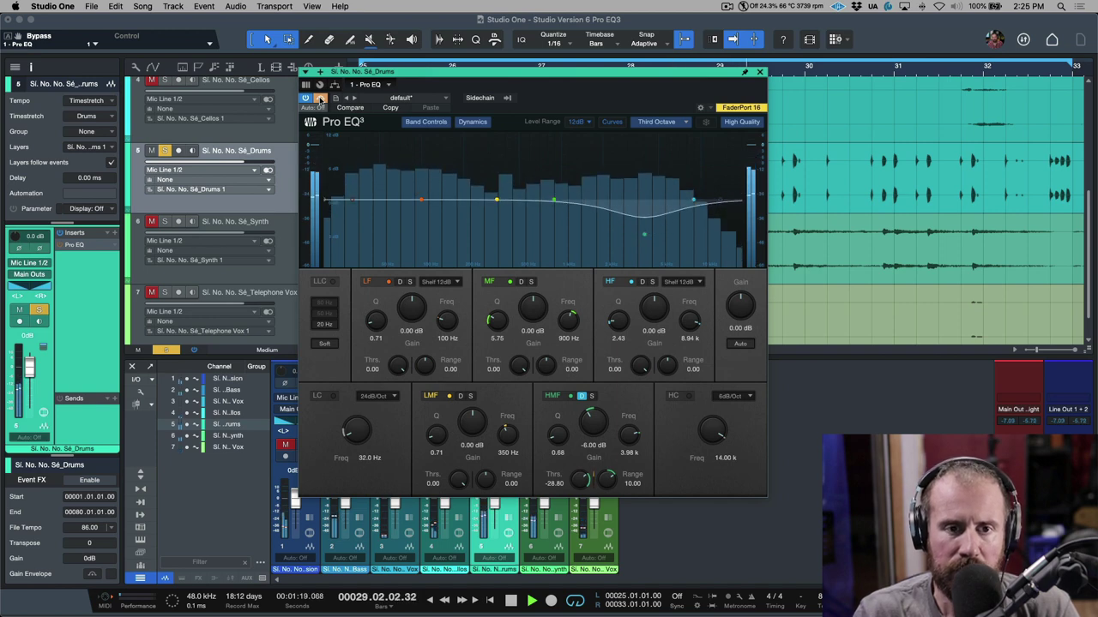
pyautogui.click(320, 100)
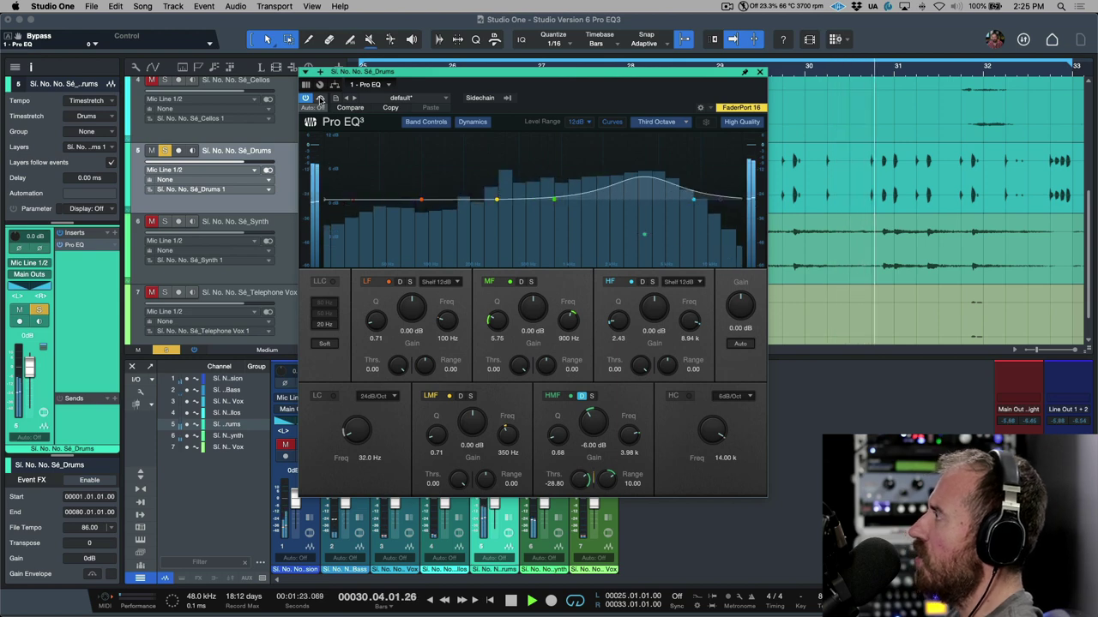
pyautogui.press('space')
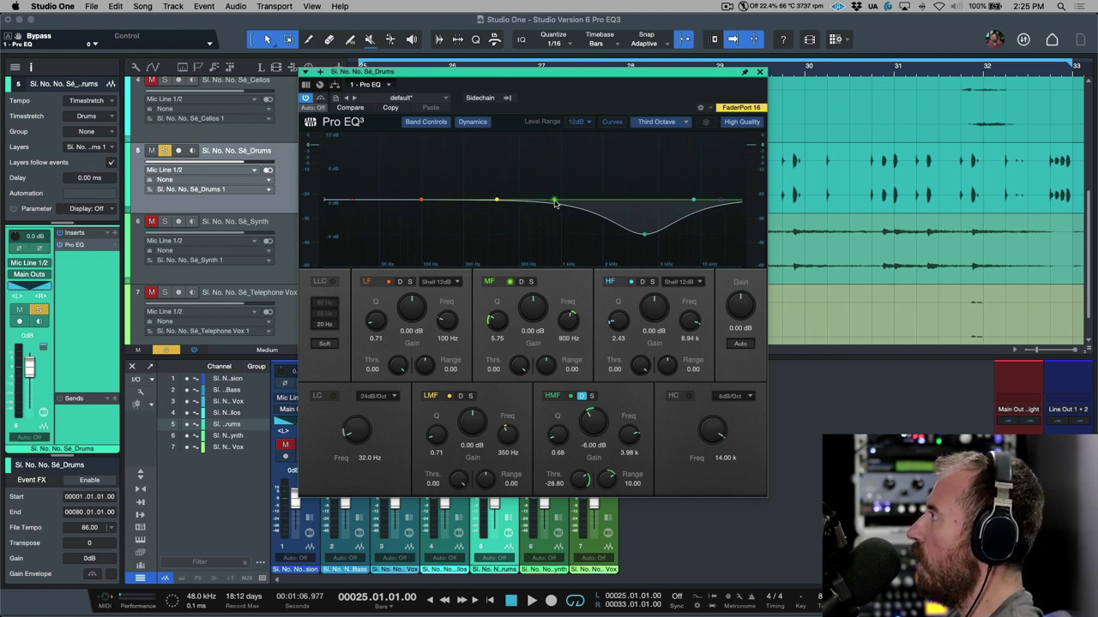
# Activate the mid band at about -0.20 dB gain, solo it and sweep its frequency to about 415 Hz during playback.
pyautogui.moveTo(555, 203); pyautogui.dragTo(552, 205)
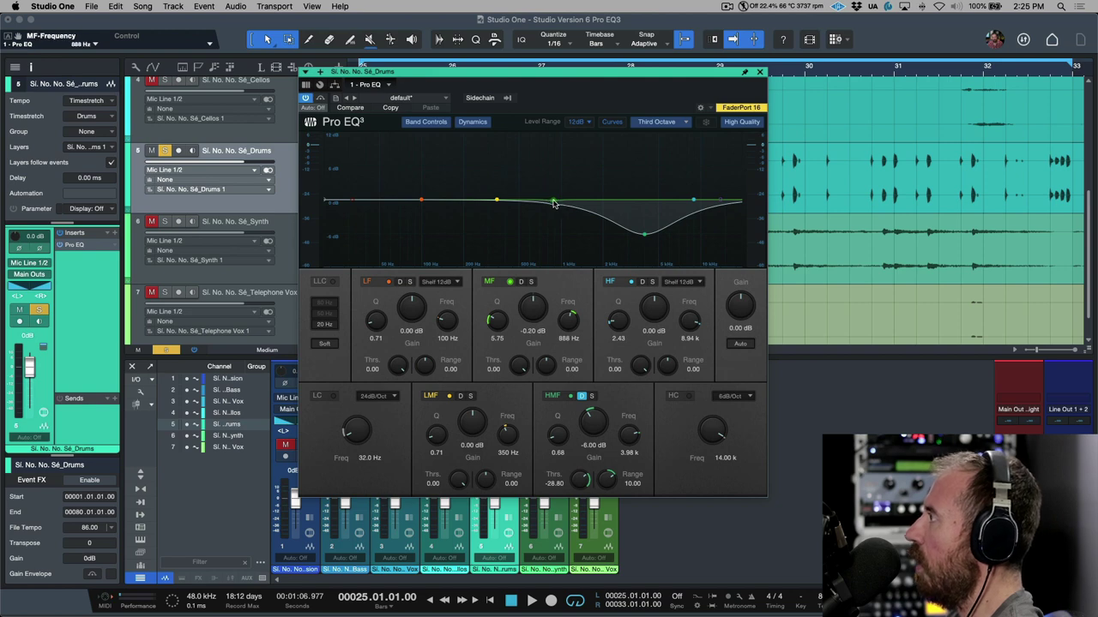
pyautogui.click(569, 338)
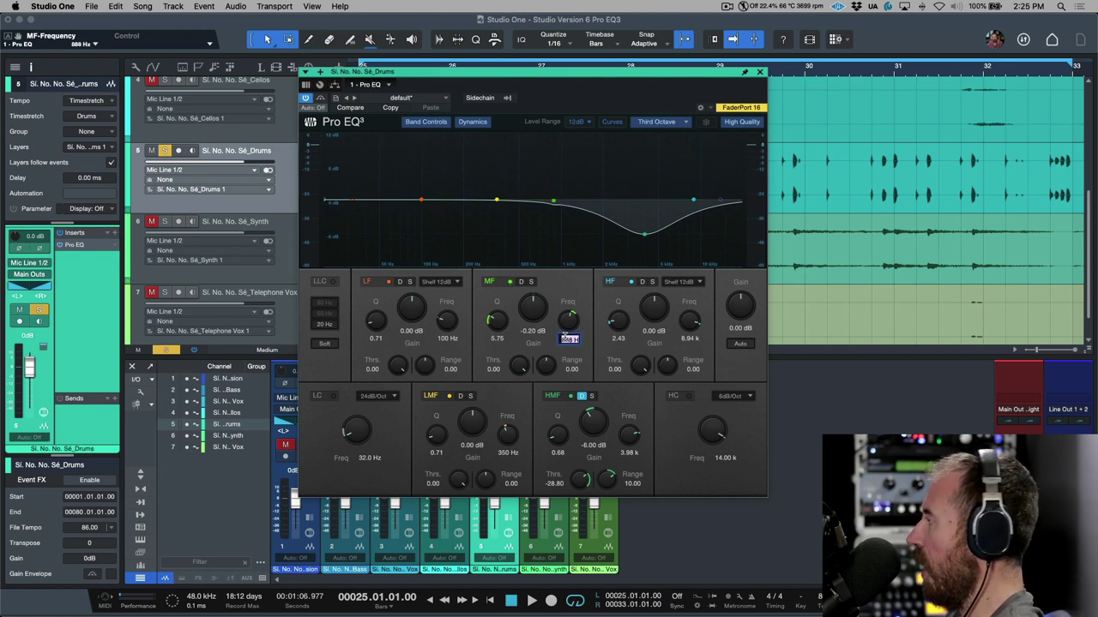
pyautogui.click(532, 282)
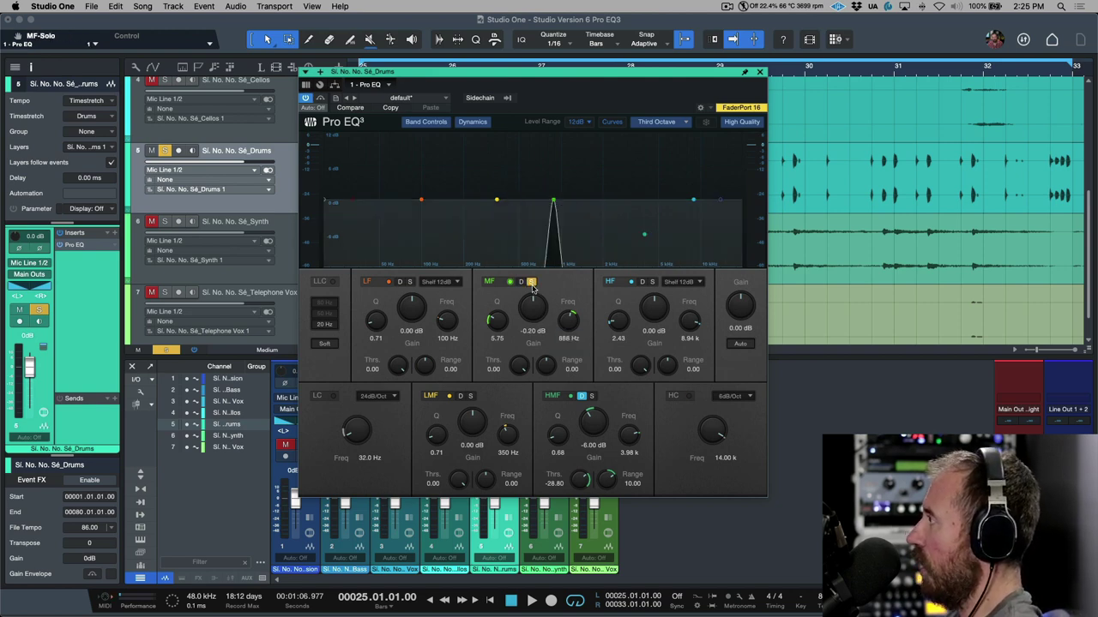
pyautogui.press('space')
pyautogui.scroll(-8, 568, 336)
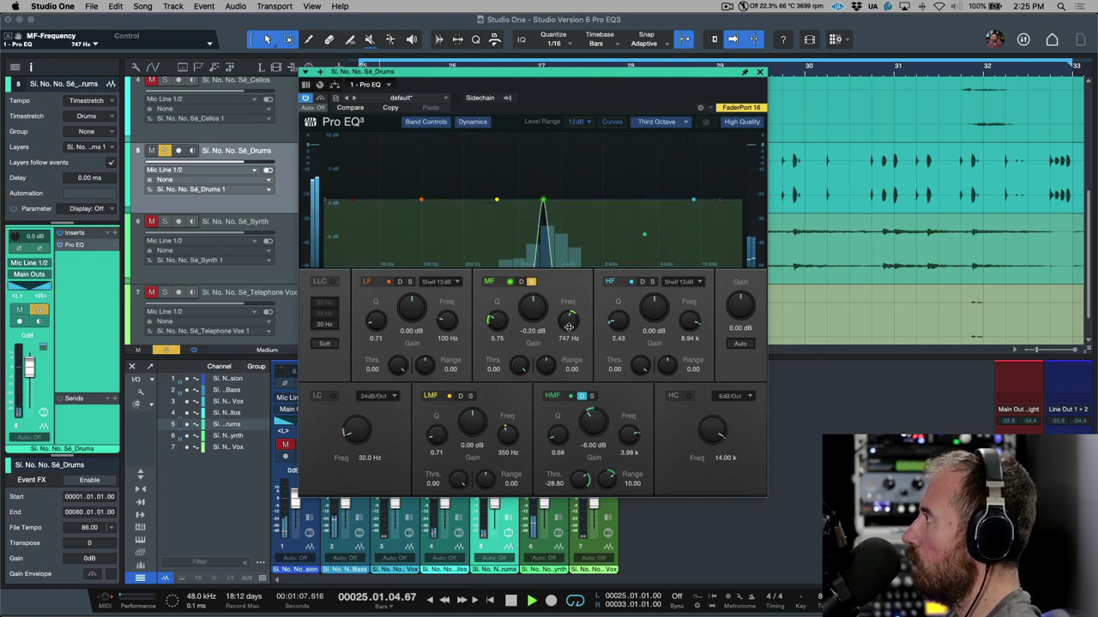
pyautogui.scroll(-6, 569, 336)
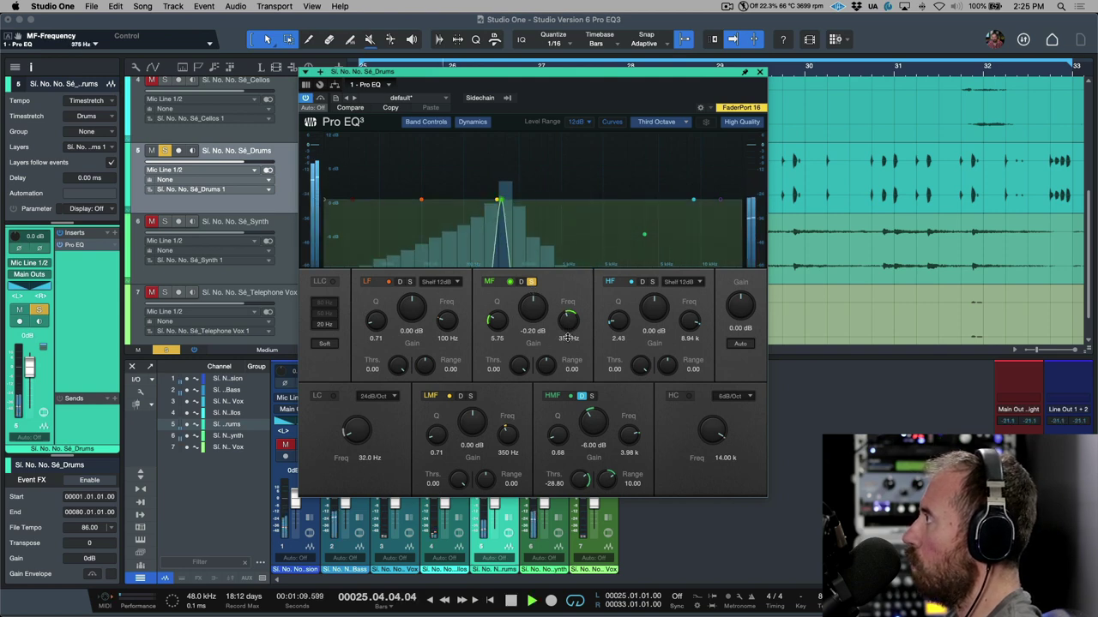
pyautogui.scroll(5, 569, 338)
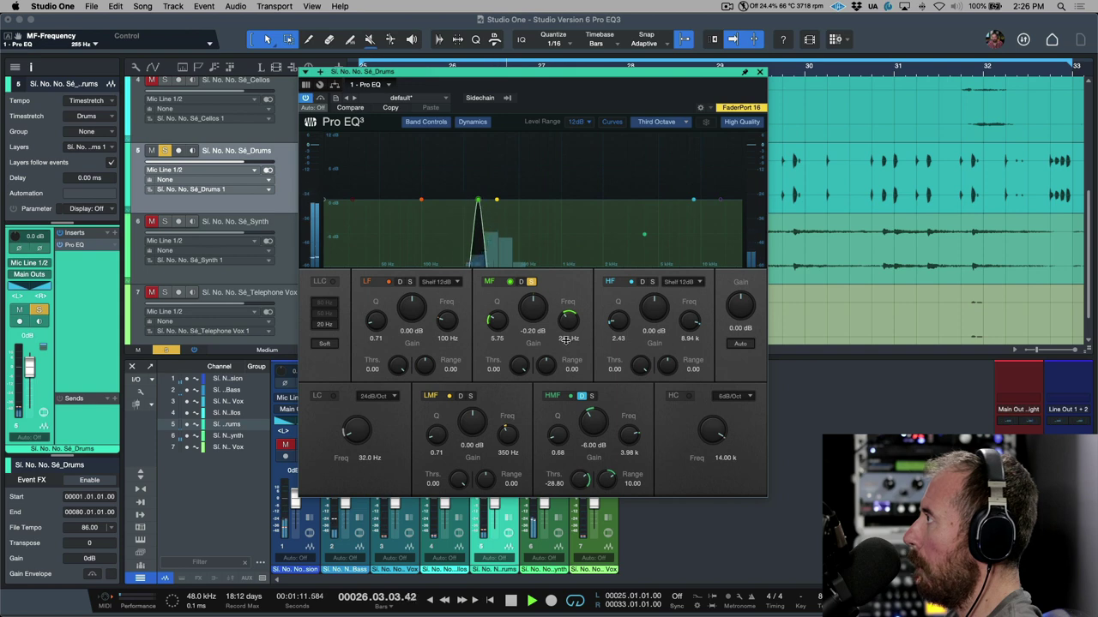
pyautogui.scroll(-2, 566, 333)
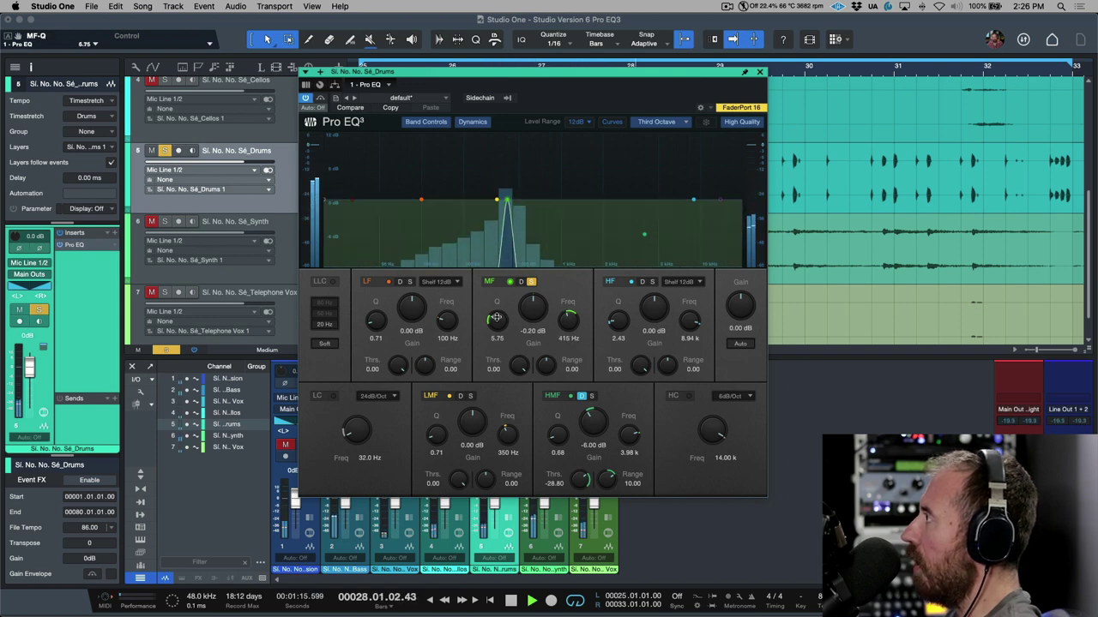
# Widen the soloed mid band's Q to about 3.55, retune it to about 629 Hz, and stop playback and unsolo it.
pyautogui.scroll(-4, 496, 322)
pyautogui.scroll(-5, 496, 323)
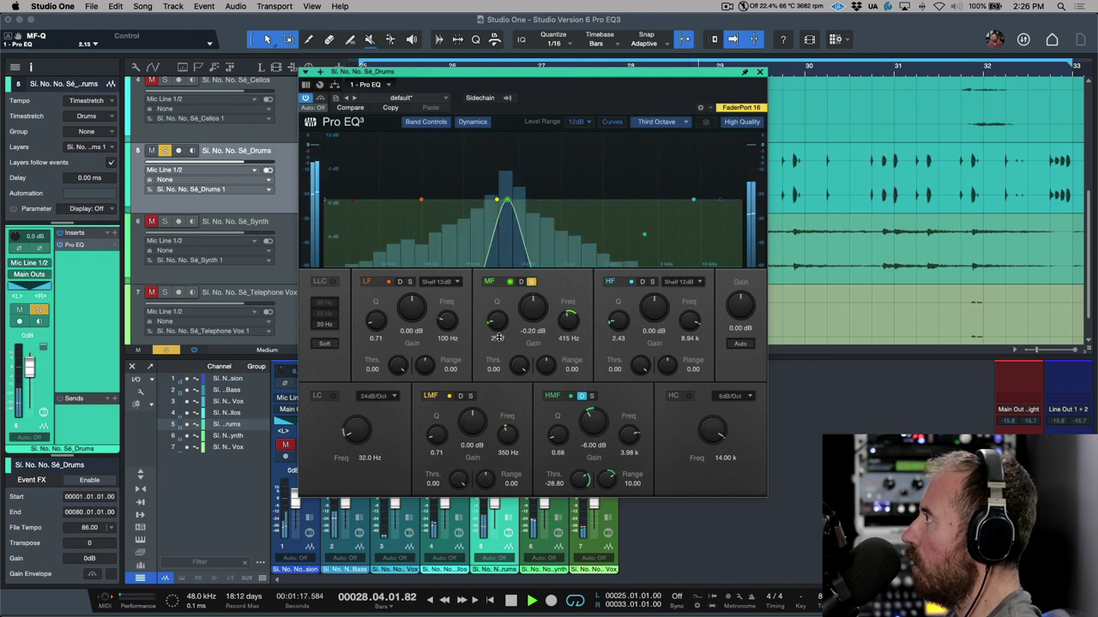
pyautogui.scroll(1, 495, 324)
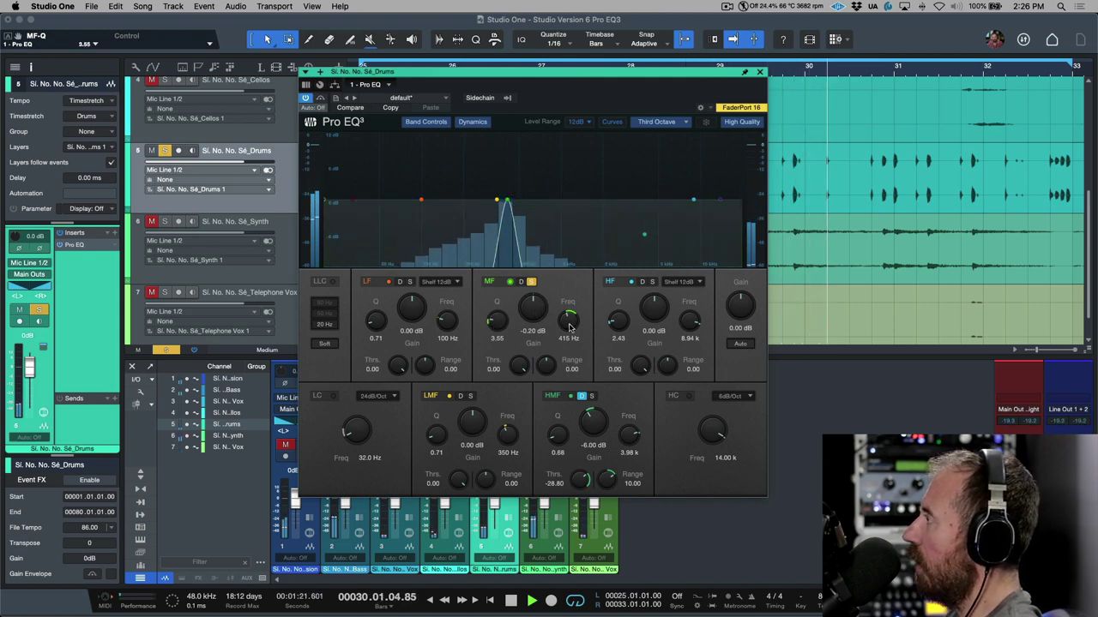
pyautogui.scroll(3, 571, 321)
pyautogui.scroll(8, 571, 321)
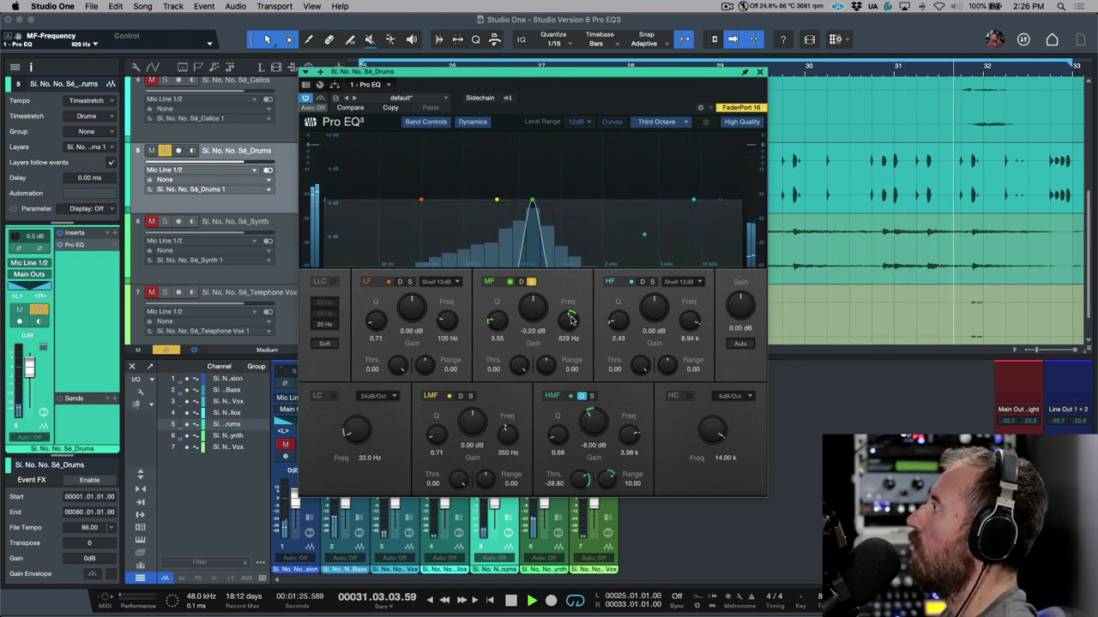
pyautogui.press('space')
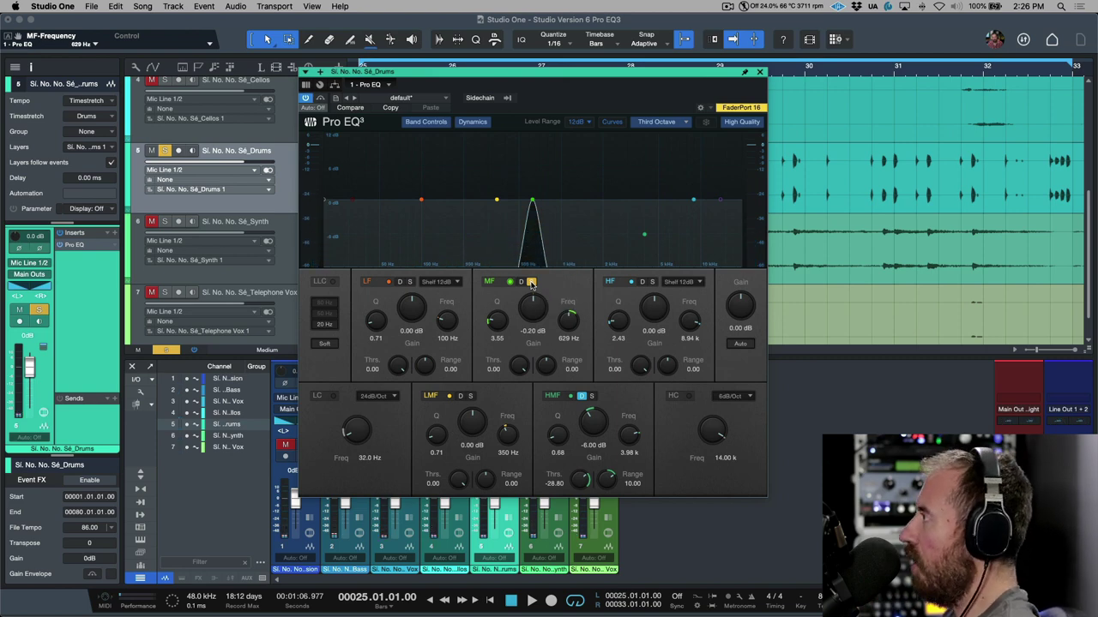
pyautogui.click(531, 283)
# Enable dynamic mode on the mid band and set its range to -3.5.
pyautogui.click(521, 283)
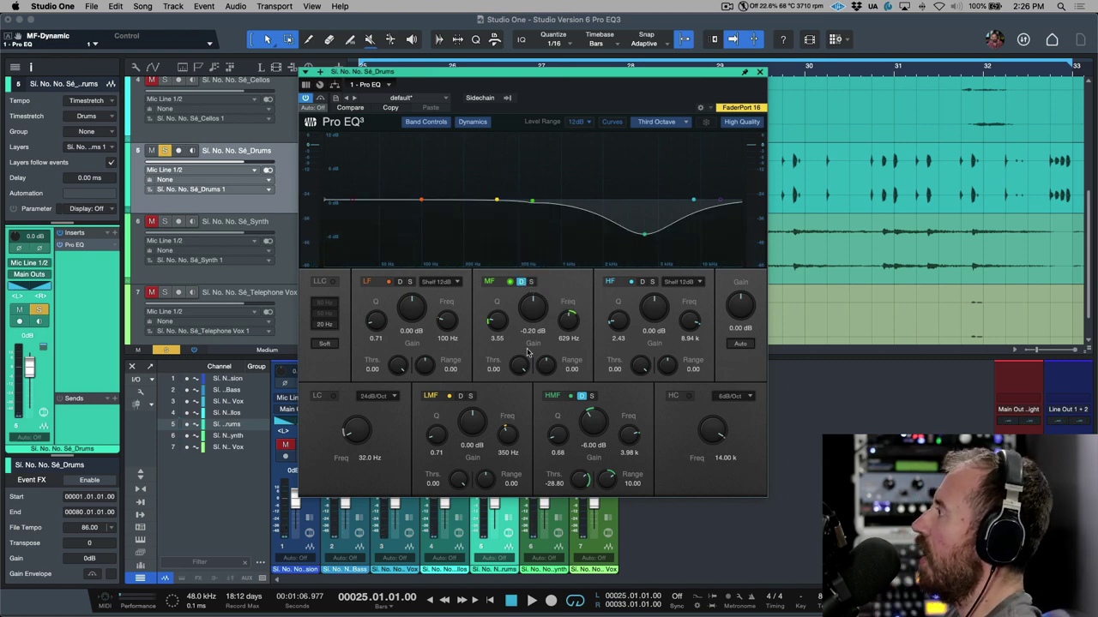
pyautogui.click(572, 370)
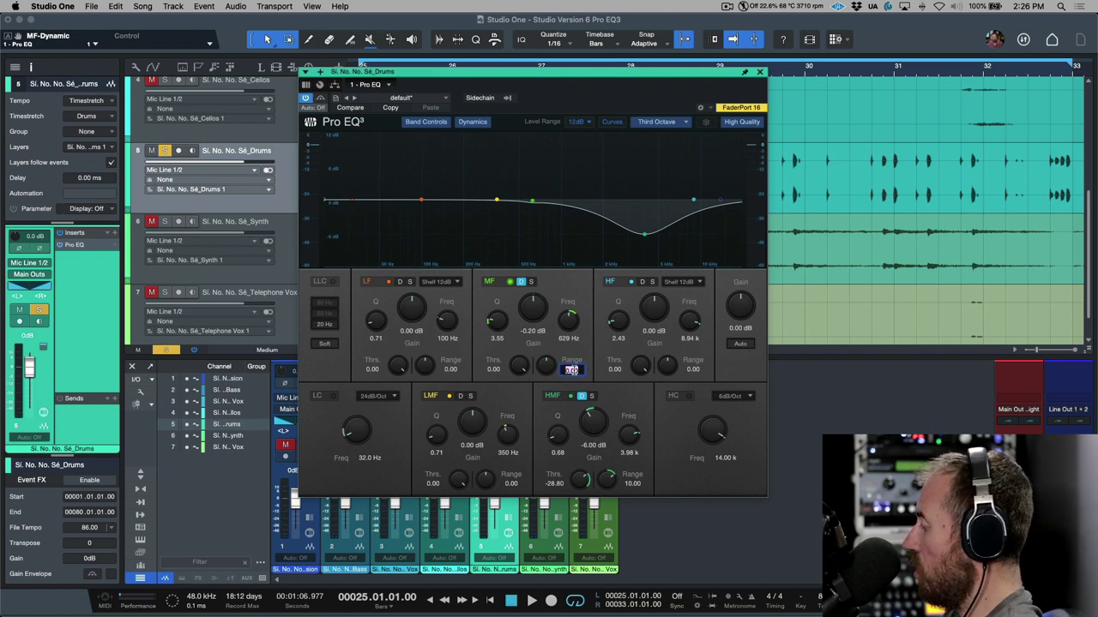
pyautogui.write('-3.5')
pyautogui.press('Return')
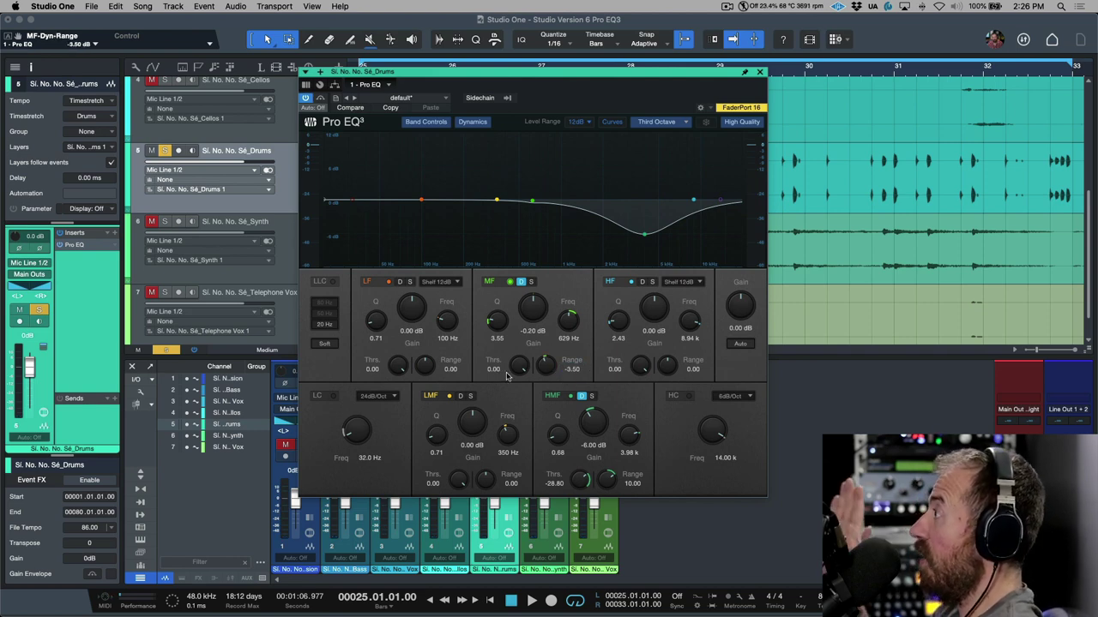
# Lower the mid band's dynamic threshold to about -17.55 while playing the drums.
pyautogui.press('space')
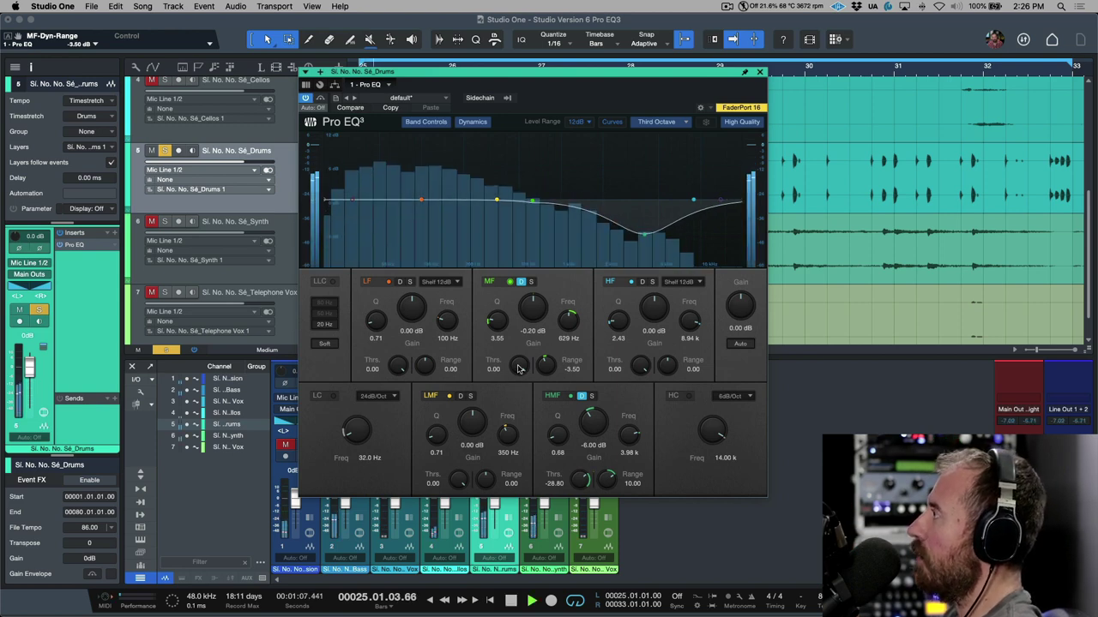
pyautogui.moveTo(509, 383); pyautogui.dragTo(517, 385)
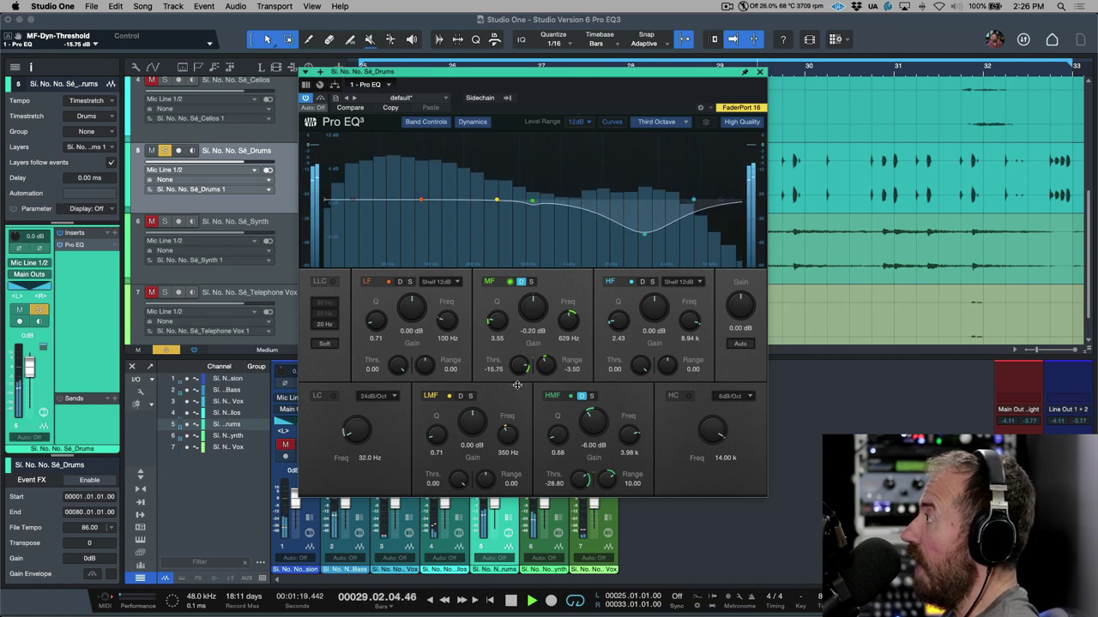
pyautogui.moveTo(517, 385); pyautogui.dragTo(517, 391)
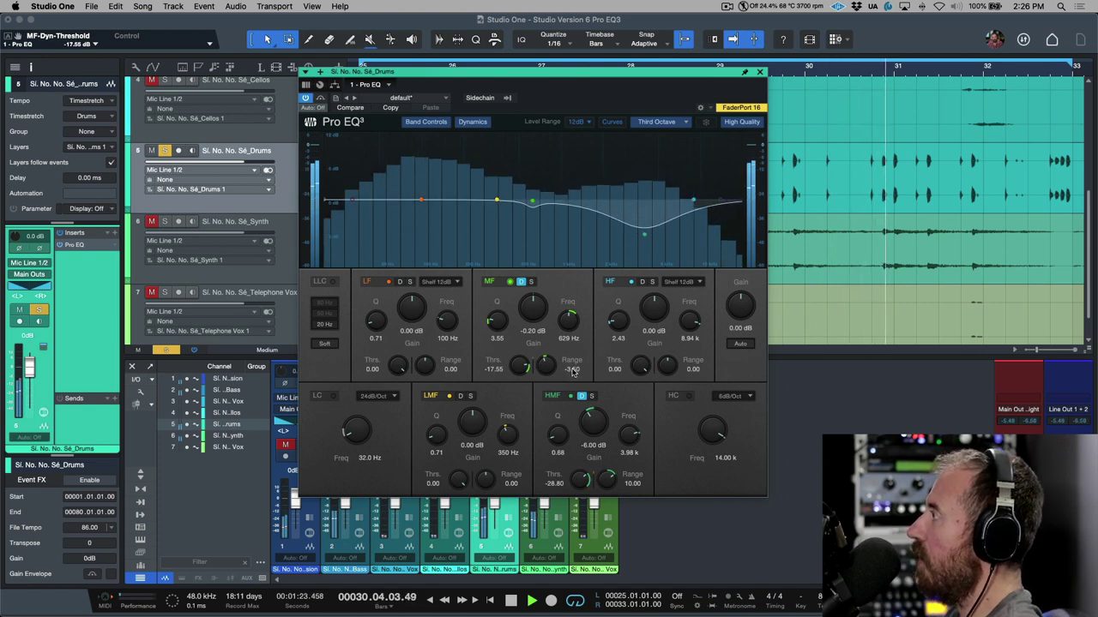
# Set the mid band's dynamic range to -6.00 and lower its threshold to -90.00 during playback, finishing with playback stopped.
pyautogui.moveTo(572, 370); pyautogui.dragTo(573, 378)
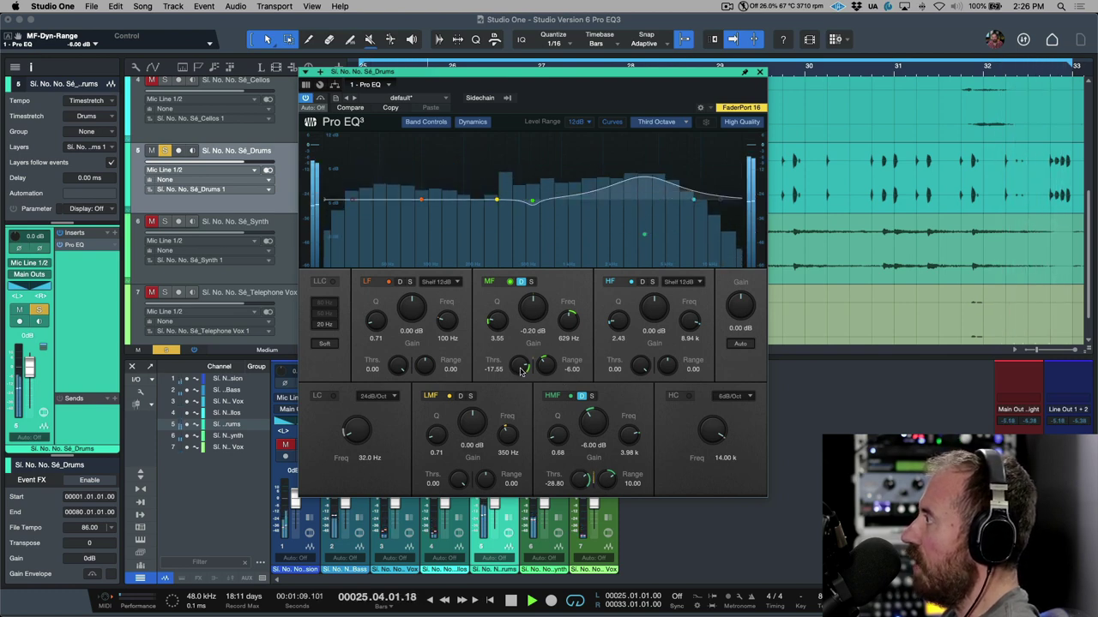
pyautogui.moveTo(521, 370); pyautogui.dragTo(517, 487)
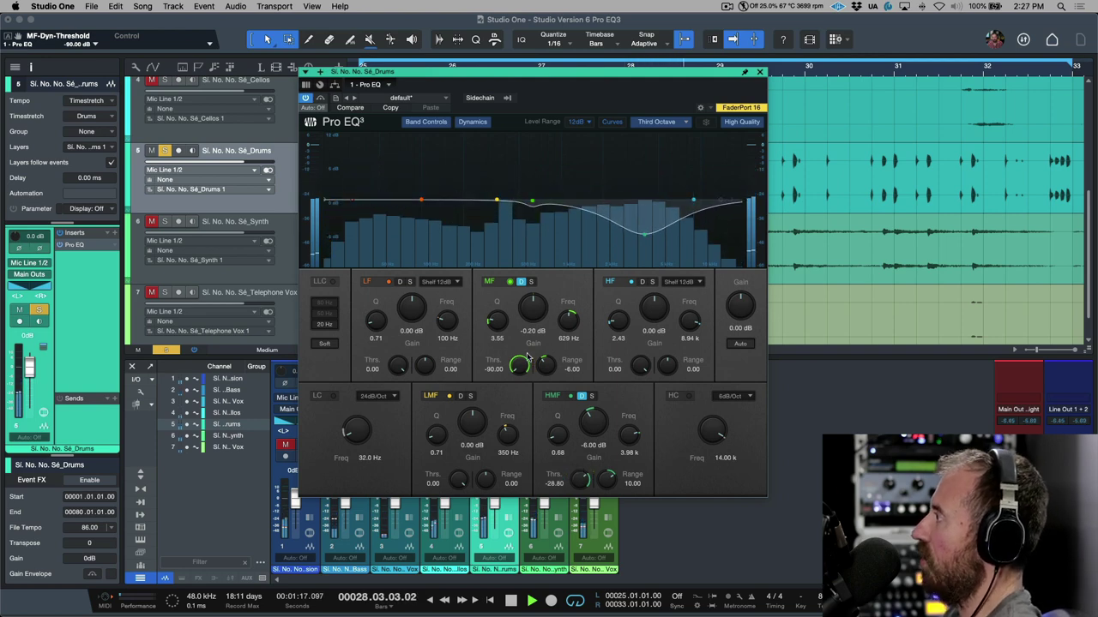
pyautogui.press('space')
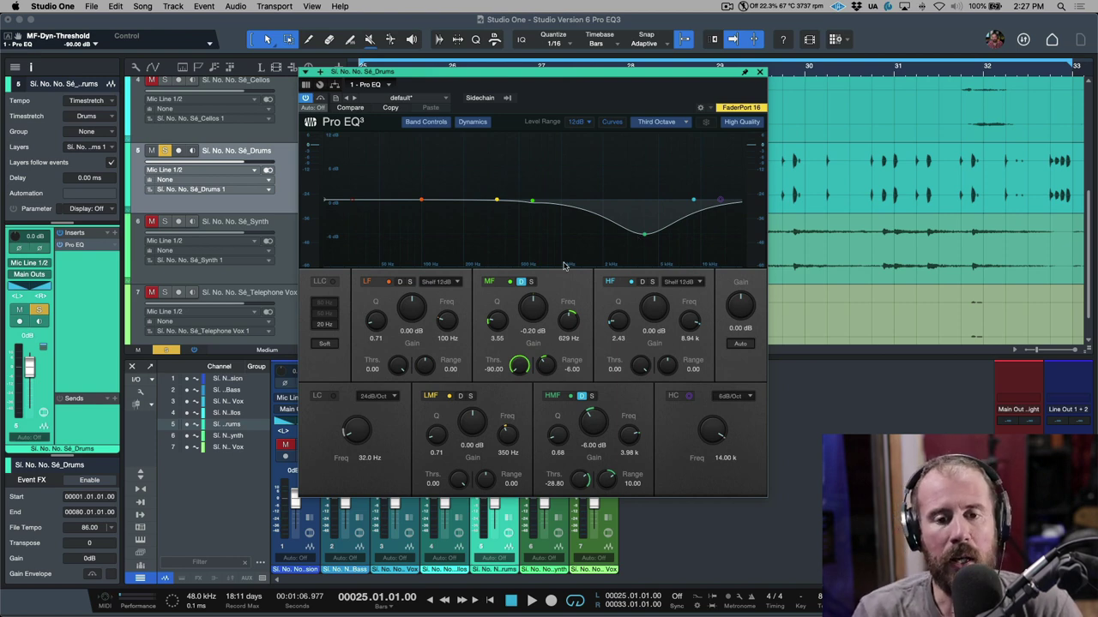
# Deactivate the mid band and compare the drums with the EQ bypassed and engaged during playback.
pyautogui.click(521, 282)
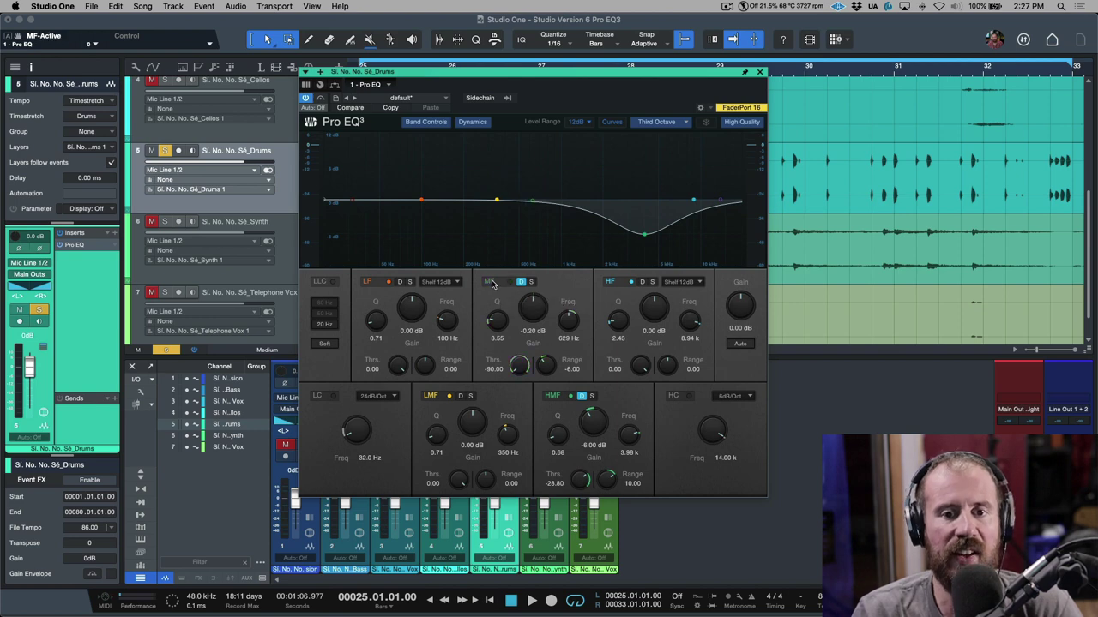
pyautogui.press('space')
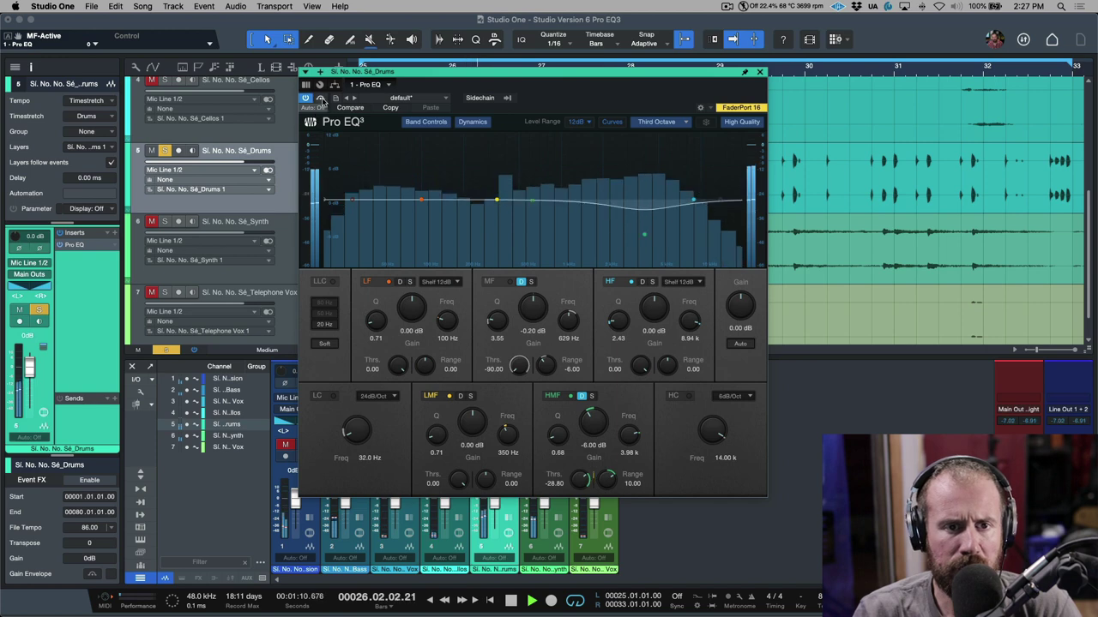
pyautogui.click(321, 100)
pyautogui.click(321, 99)
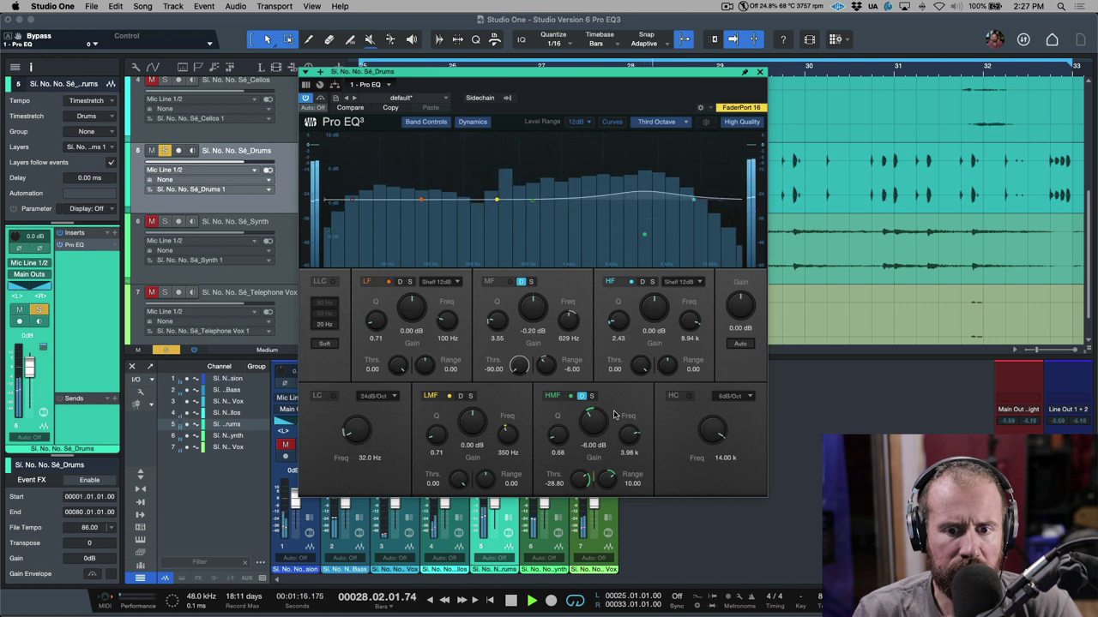
pyautogui.press('space')
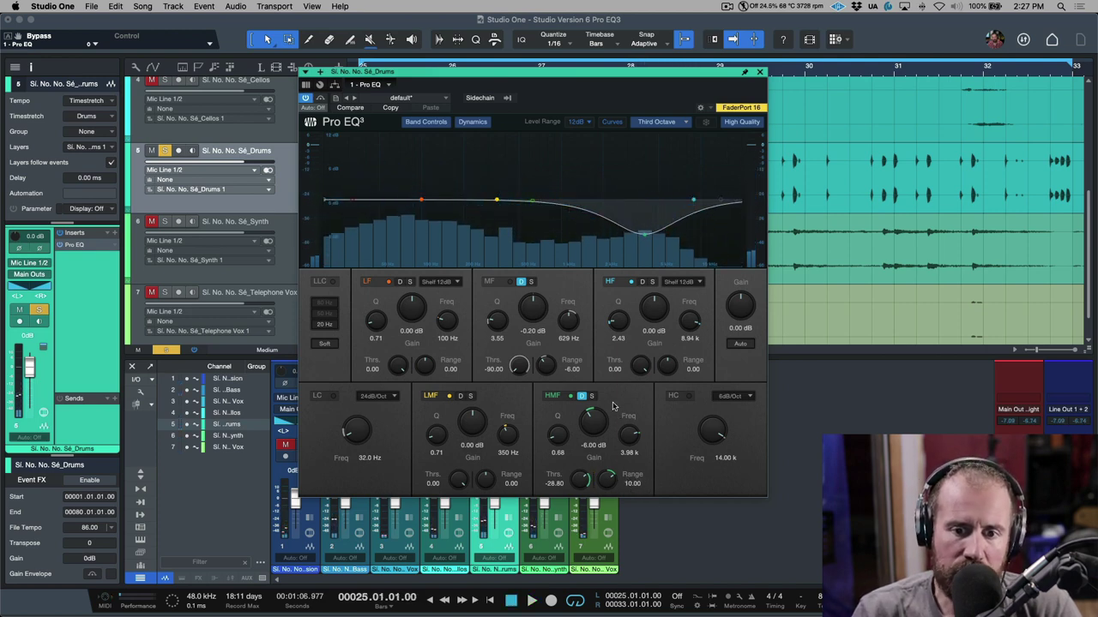
# Retune the high-mid band to about -5.04 dB gain, -27.90 threshold and 7.36 range, and deactivate the band.
pyautogui.moveTo(594, 420); pyautogui.dragTo(592, 416)
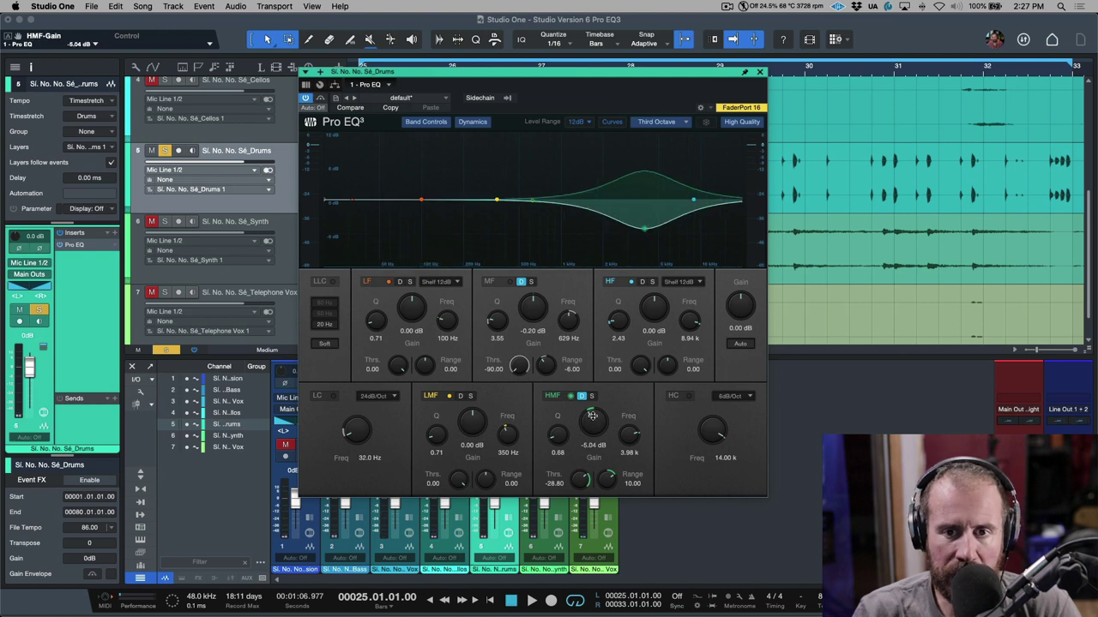
pyautogui.moveTo(616, 481)
pyautogui.mouseDown()
pyautogui.moveTo(582, 485)
pyautogui.moveTo(607, 477)
pyautogui.mouseUp()
pyautogui.press('space')
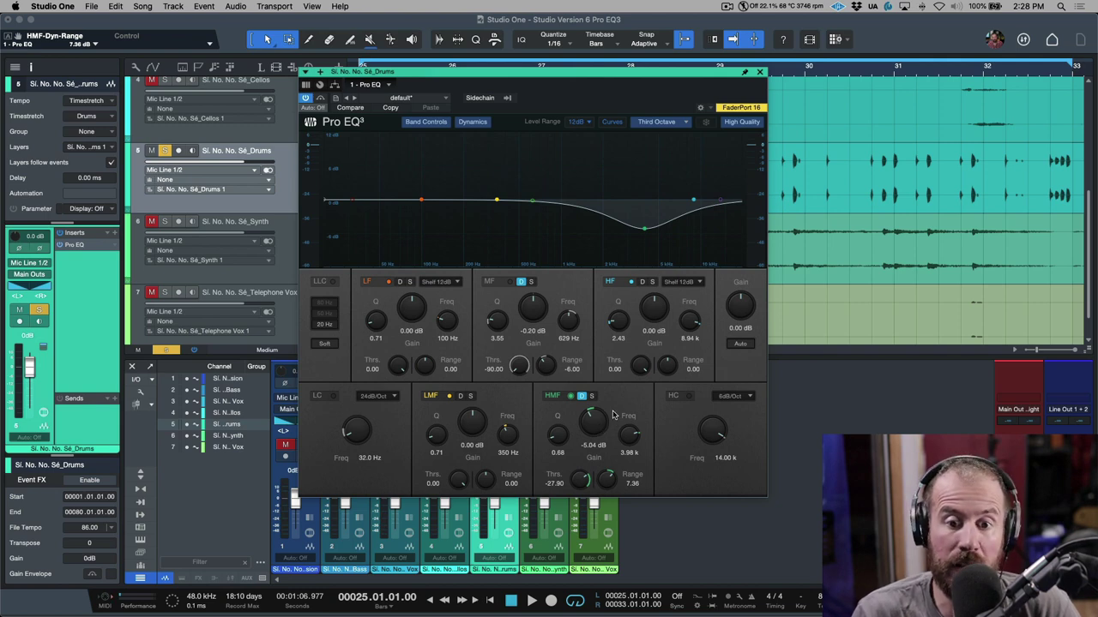
pyautogui.click(557, 397)
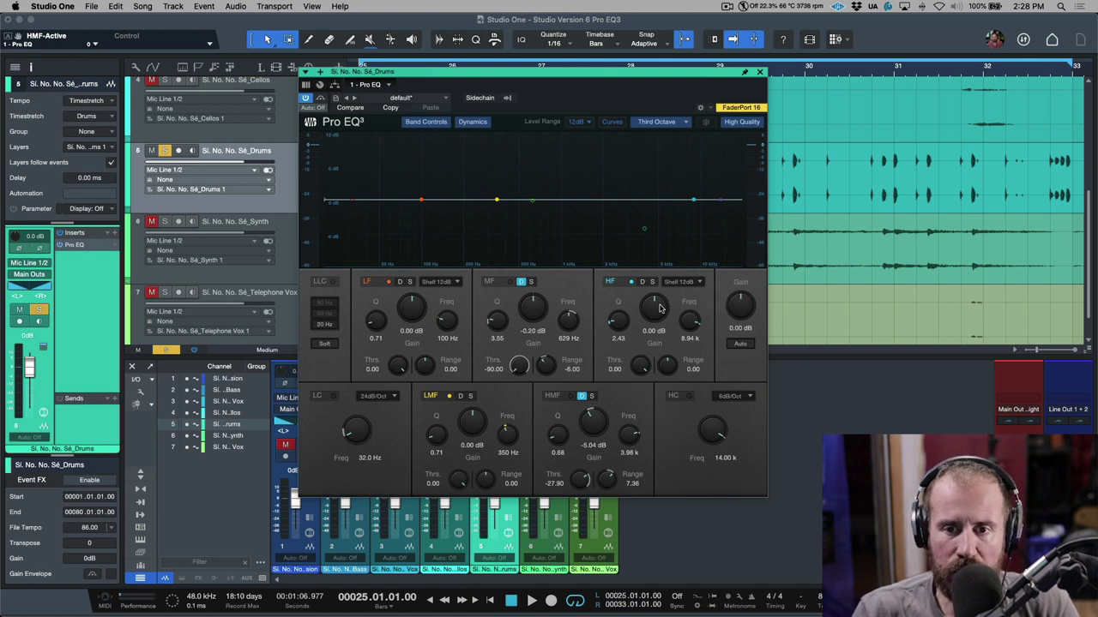
# Set the high band to about 1.20 dB gain and 0.88 Q, and change its filter type to Shelf 6dB.
pyautogui.moveTo(660, 308); pyautogui.dragTo(616, 333)
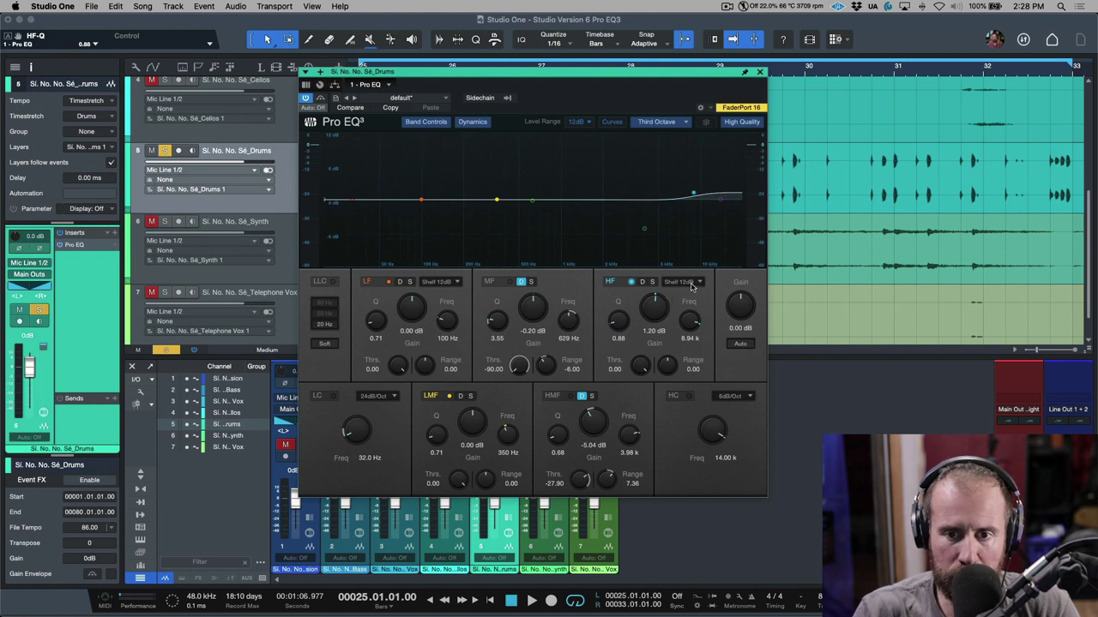
pyautogui.click(693, 283)
pyautogui.click(691, 308)
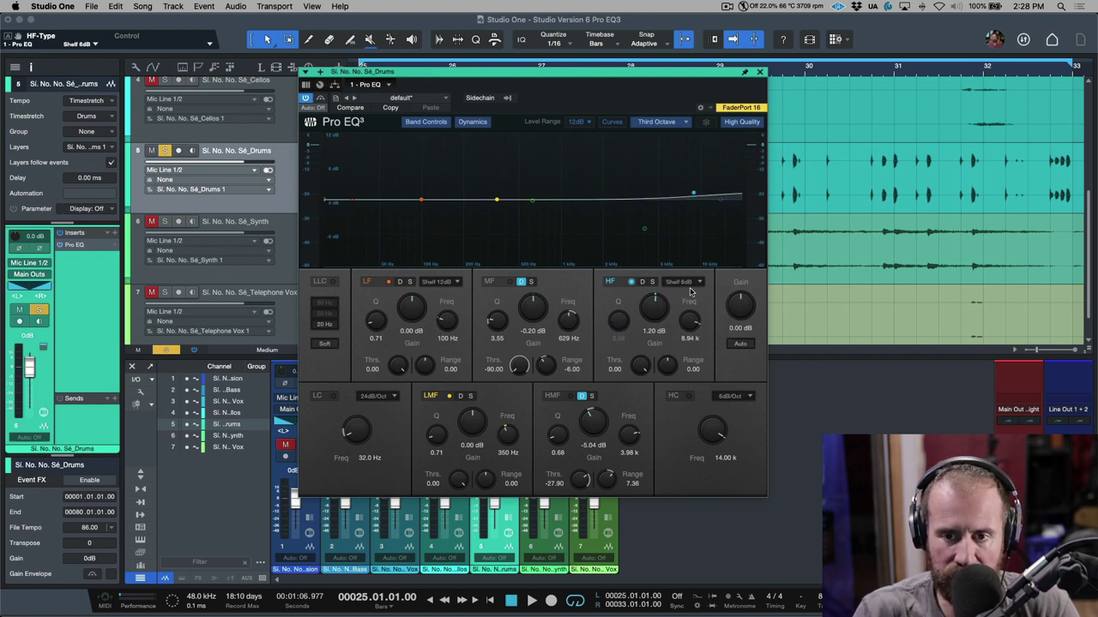
pyautogui.click(692, 283)
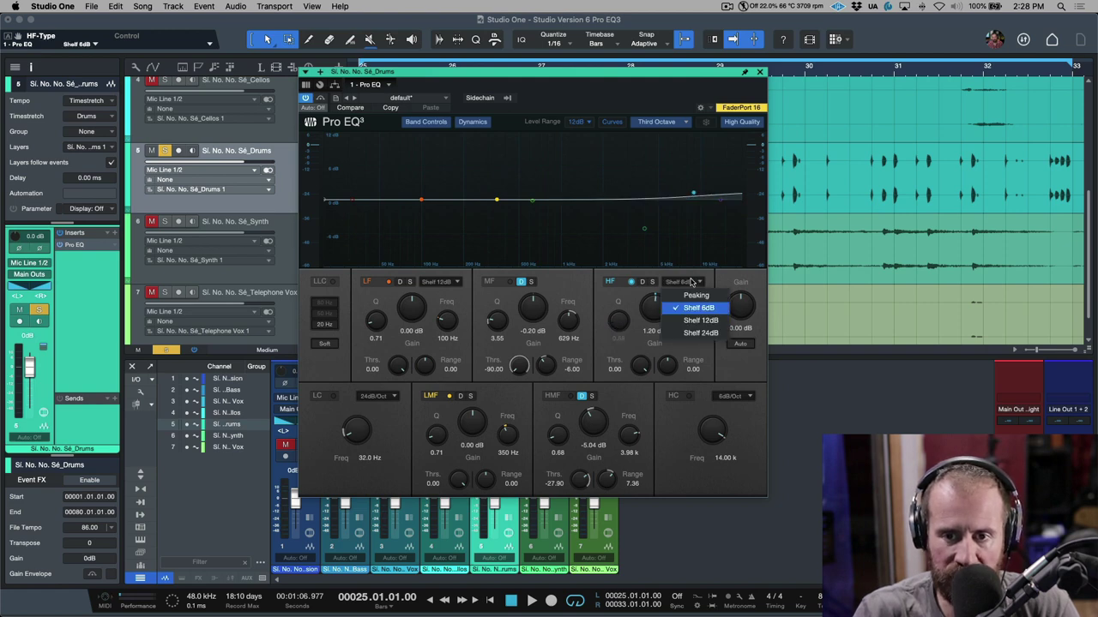
pyautogui.click(627, 297)
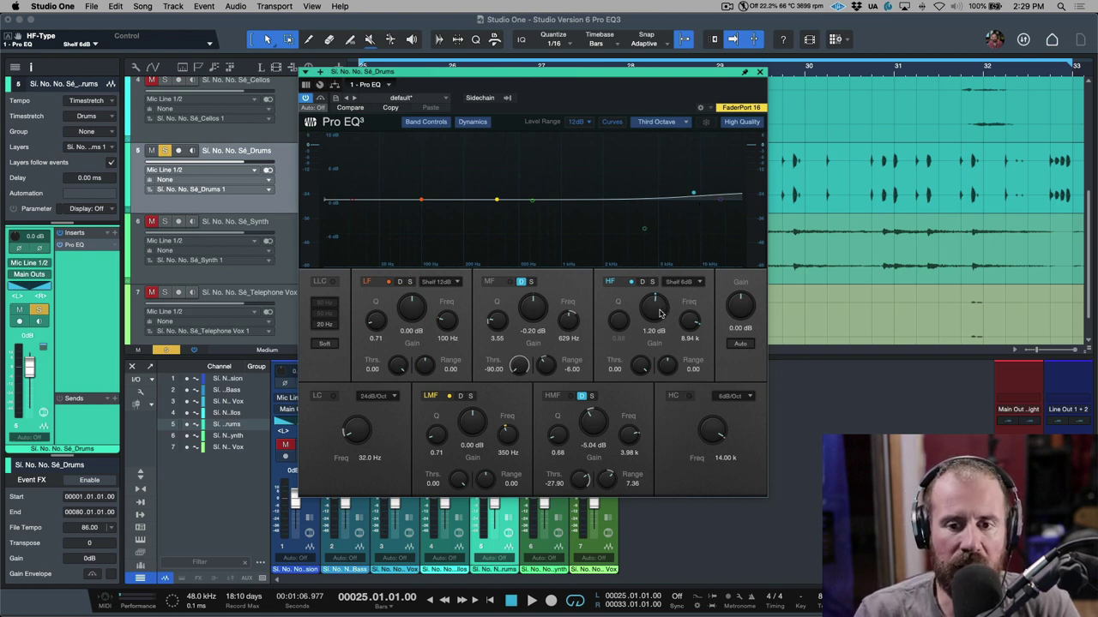
# Try about 2.86 dB of high-band gain, reset it to 0.00 dB, and audition the band in solo during playback.
pyautogui.moveTo(660, 314); pyautogui.dragTo(660, 307)
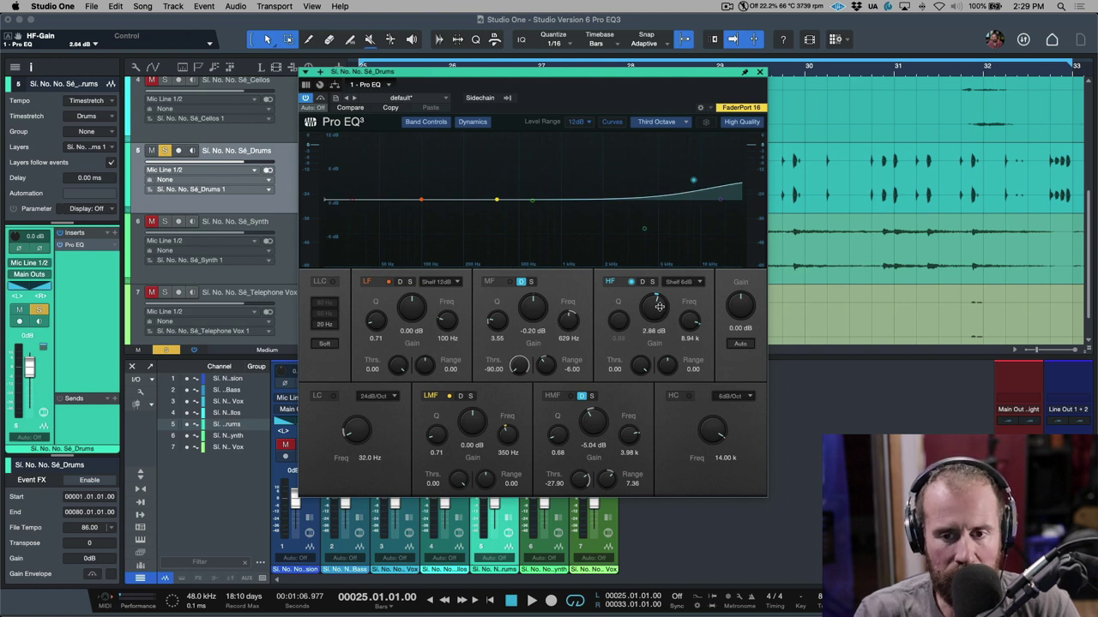
pyautogui.doubleClick(657, 313)
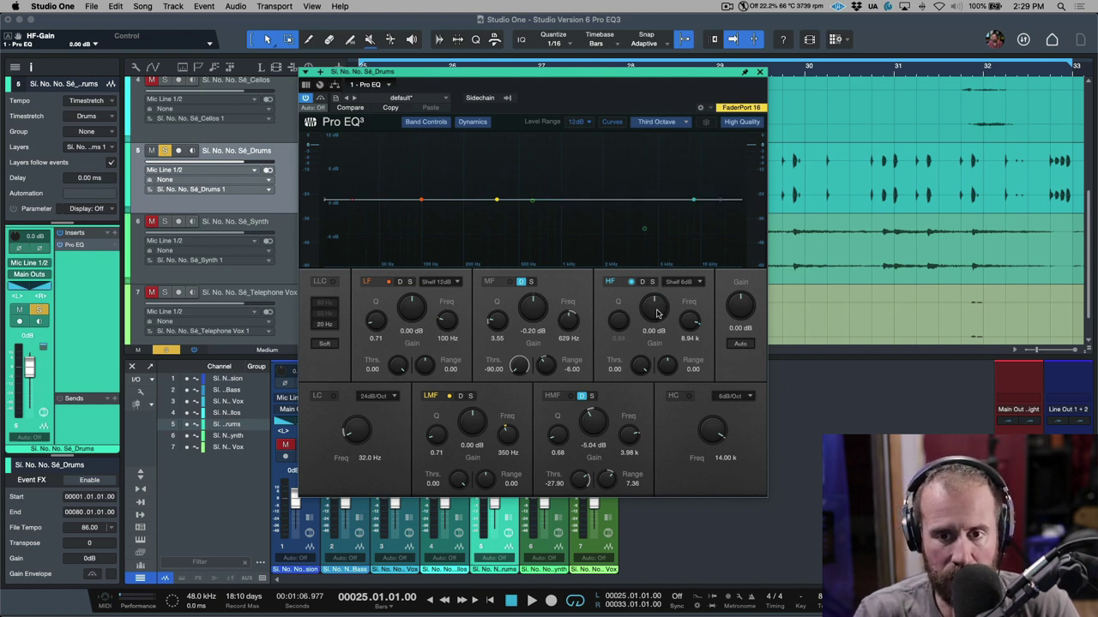
pyautogui.click(652, 282)
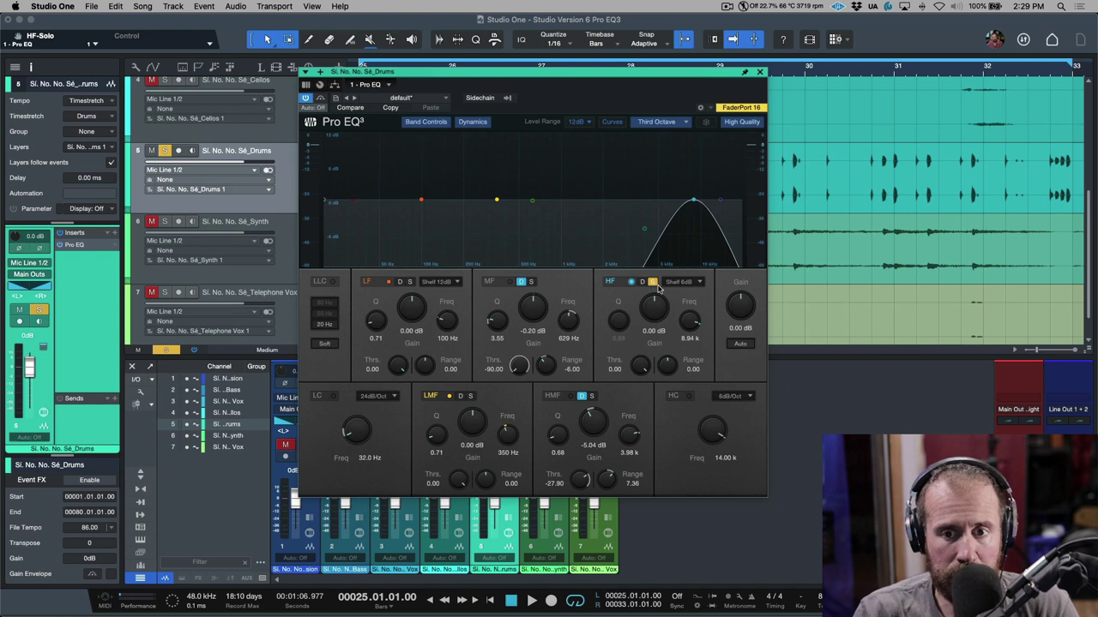
pyautogui.press('space')
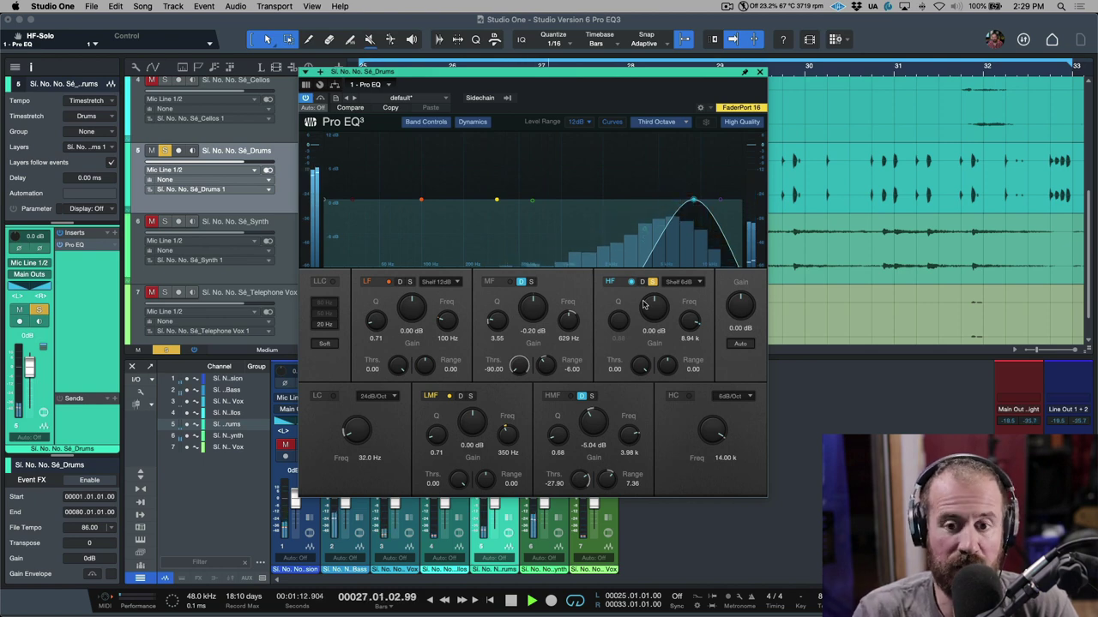
pyautogui.moveTo(644, 305); pyautogui.dragTo(644, 305)
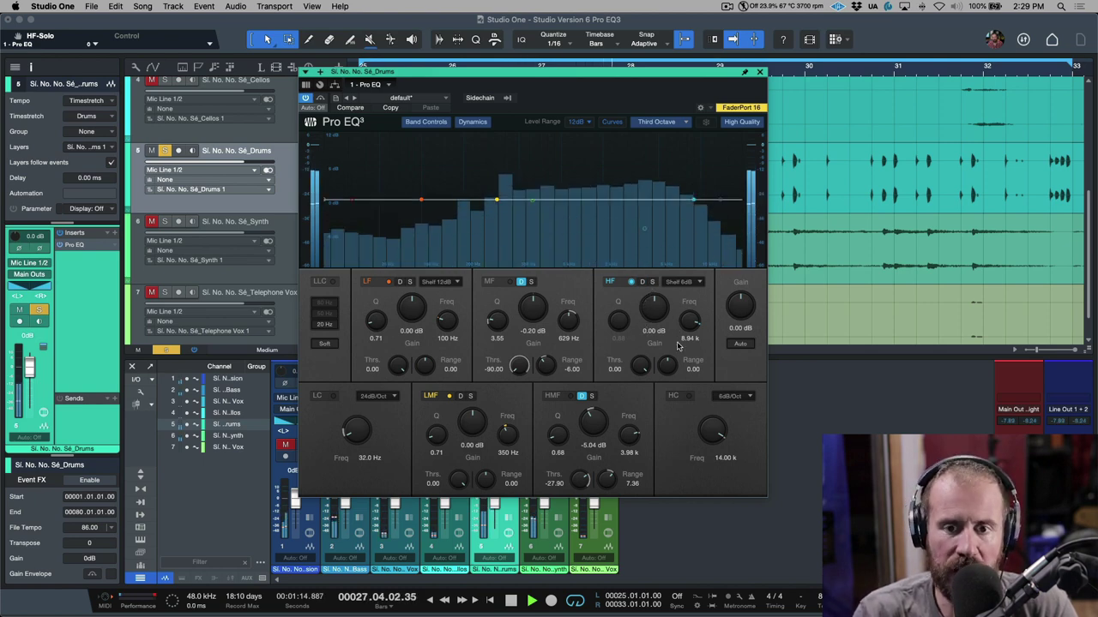
pyautogui.press('space')
# Enable dynamic mode on the high band with a range of 6.00 and lower its threshold to about -26.10 during playback.
pyautogui.moveTo(668, 365); pyautogui.dragTo(674, 361)
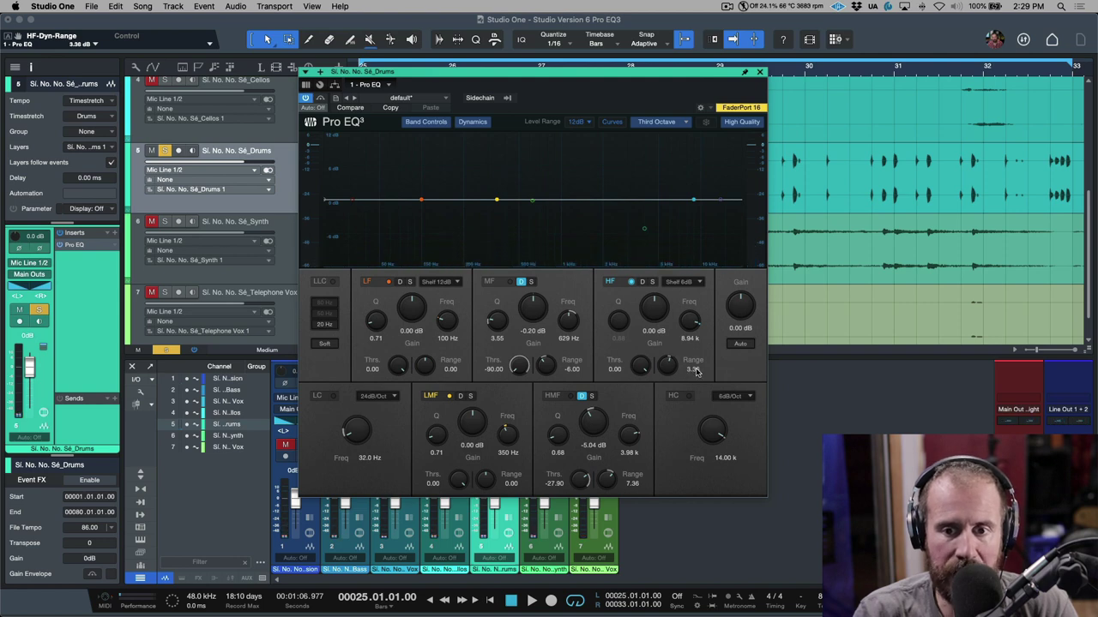
pyautogui.doubleClick(693, 369)
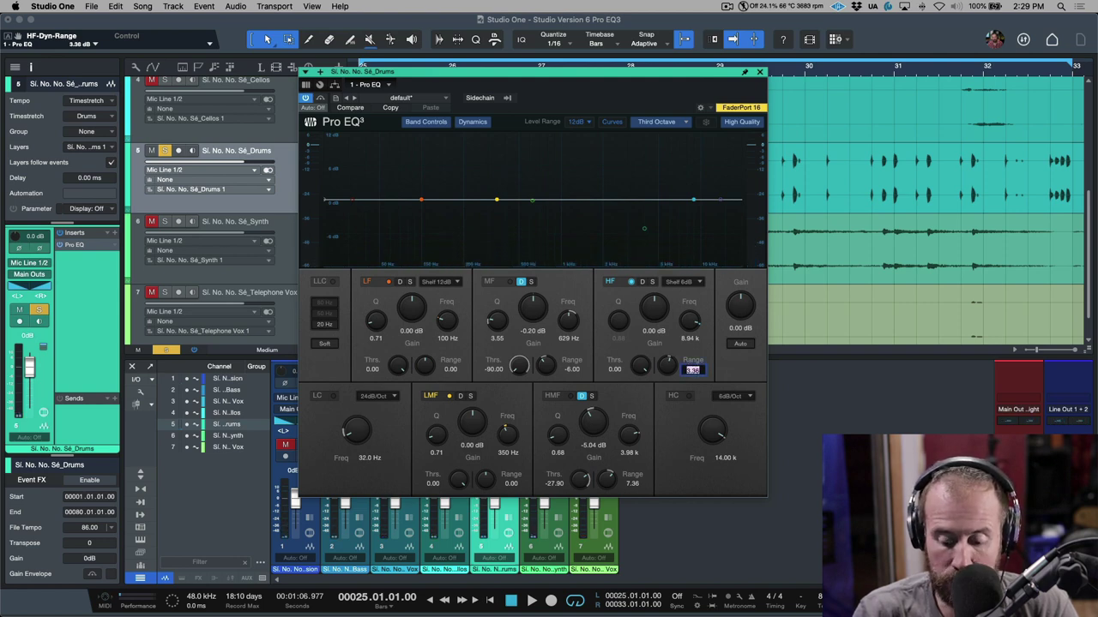
pyautogui.write('6')
pyautogui.press('Return')
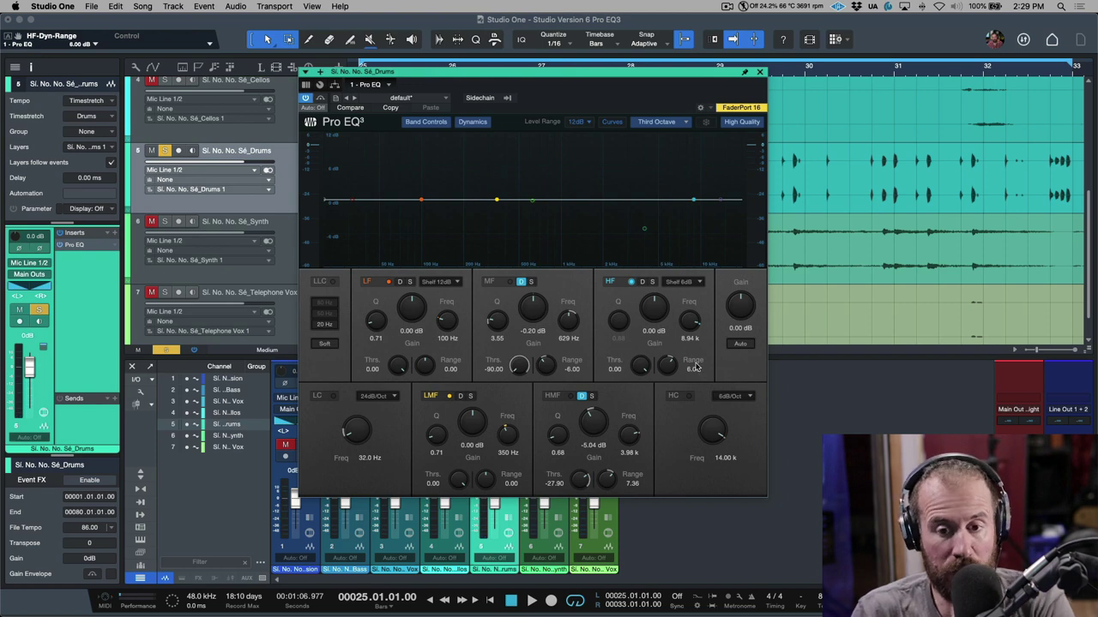
pyautogui.click(643, 283)
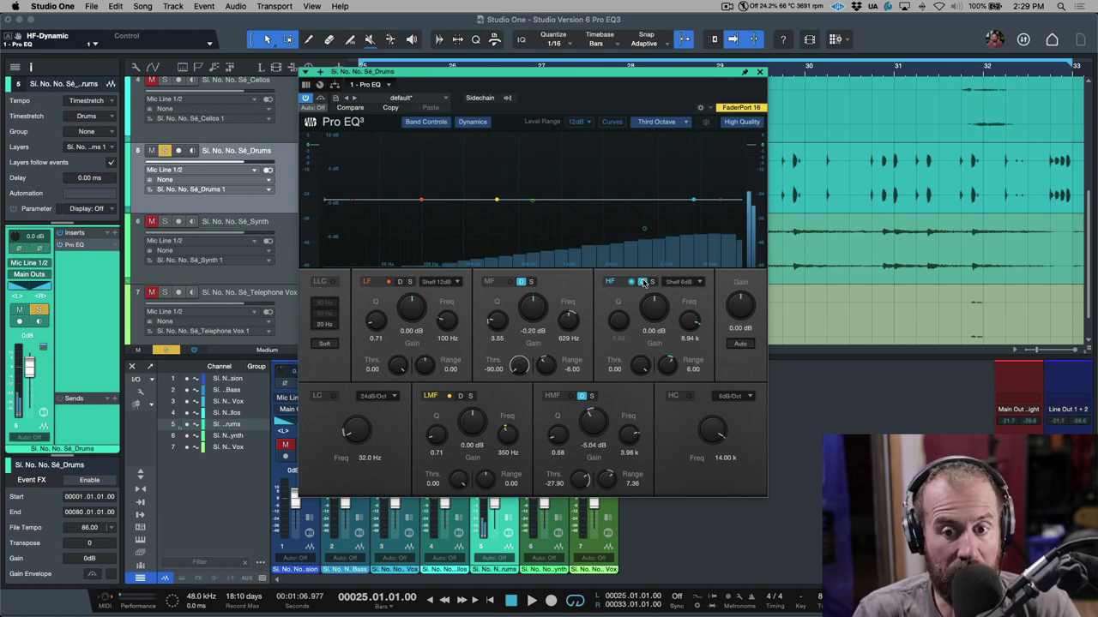
pyautogui.press('space')
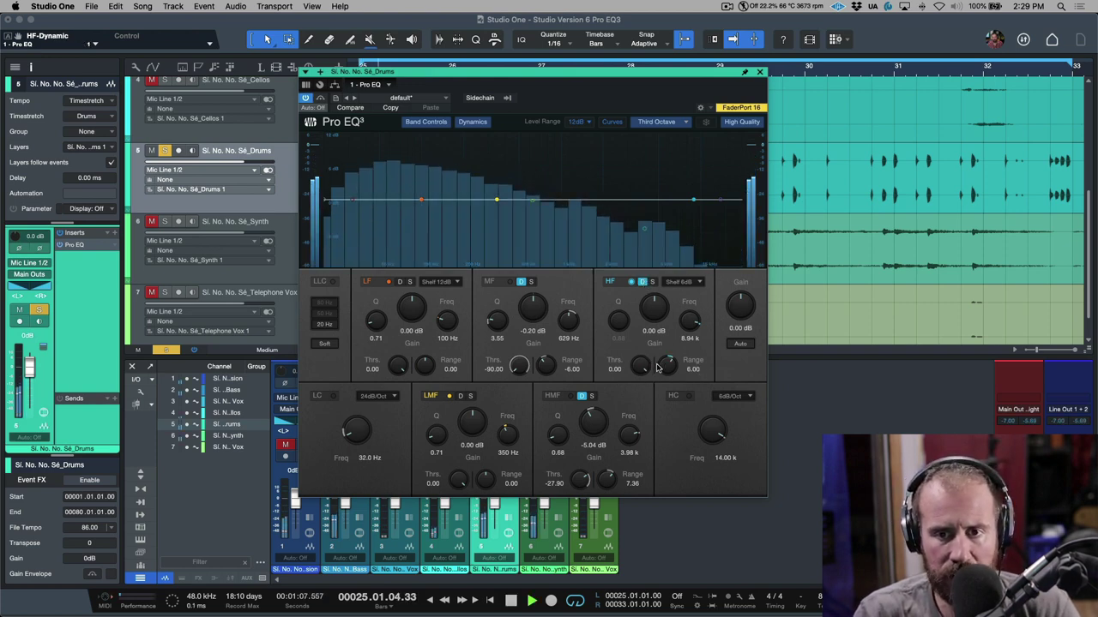
pyautogui.moveTo(647, 367); pyautogui.dragTo(650, 396)
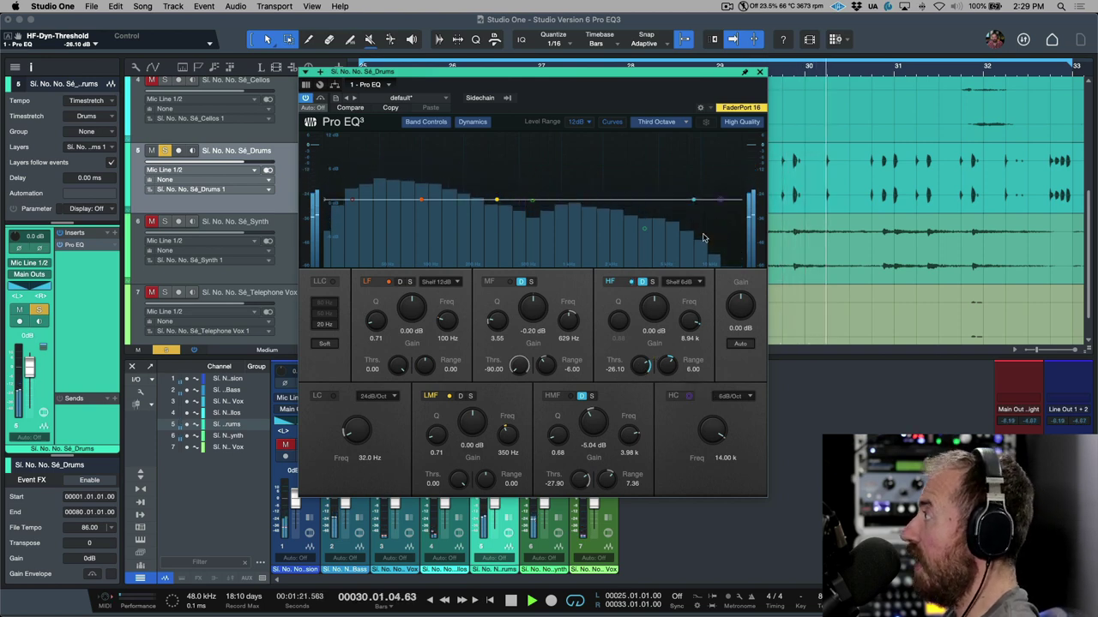
# Activate the high-cut filter with a 12dB/Oct slope and set its frequency to 20.00 kHz.
pyautogui.click(686, 397)
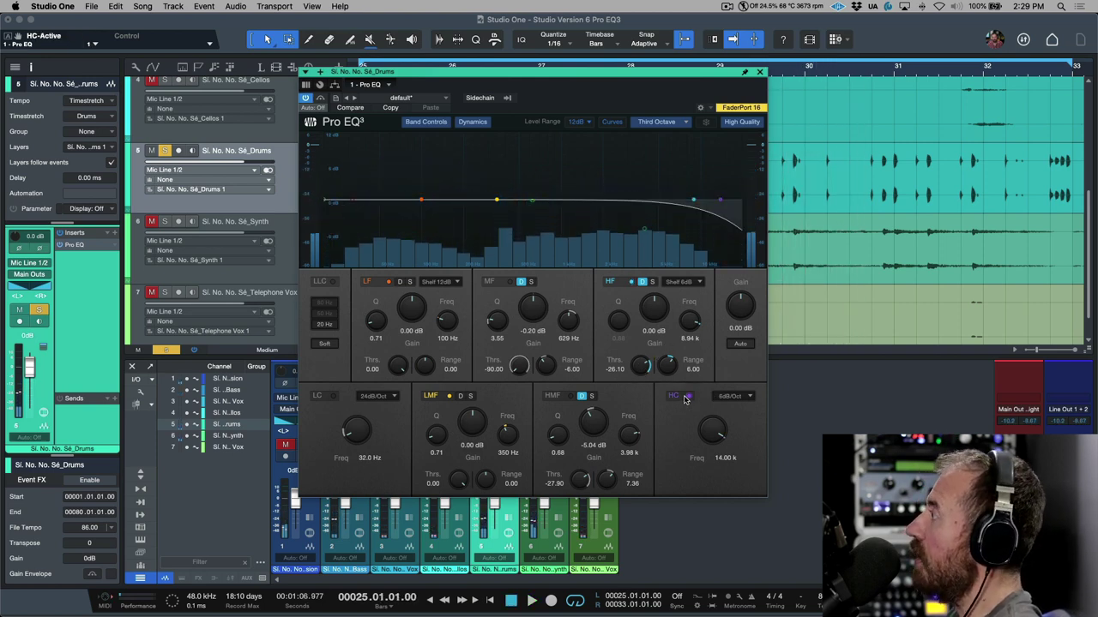
pyautogui.click(730, 396)
pyautogui.click(743, 419)
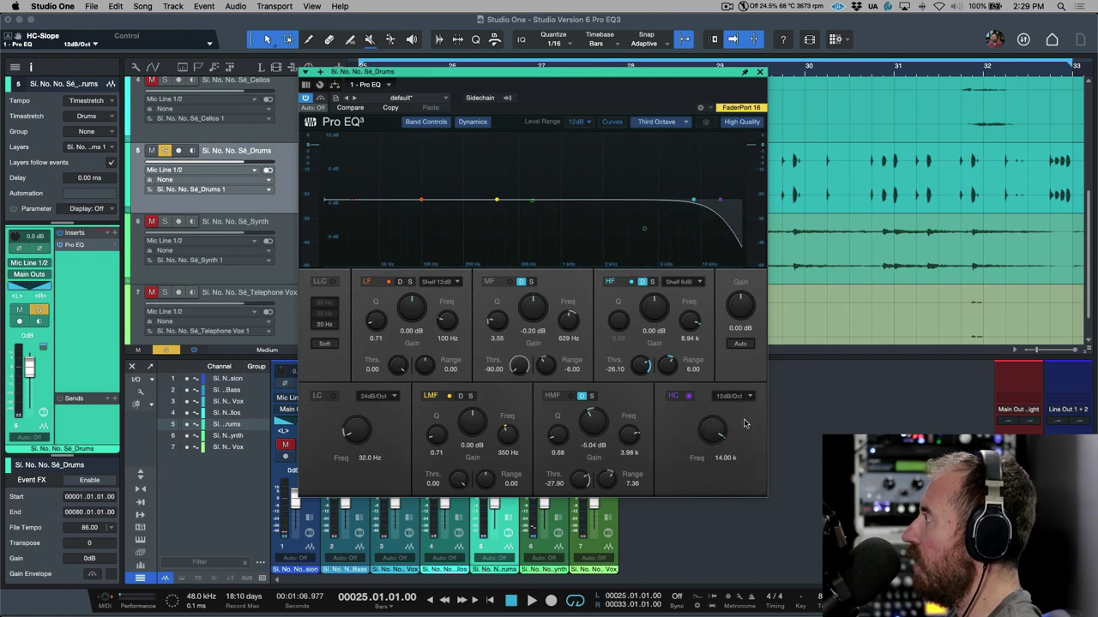
pyautogui.doubleClick(720, 438)
# Play the drums and compare the sound with the EQ bypassed and engaged.
pyautogui.press('space')
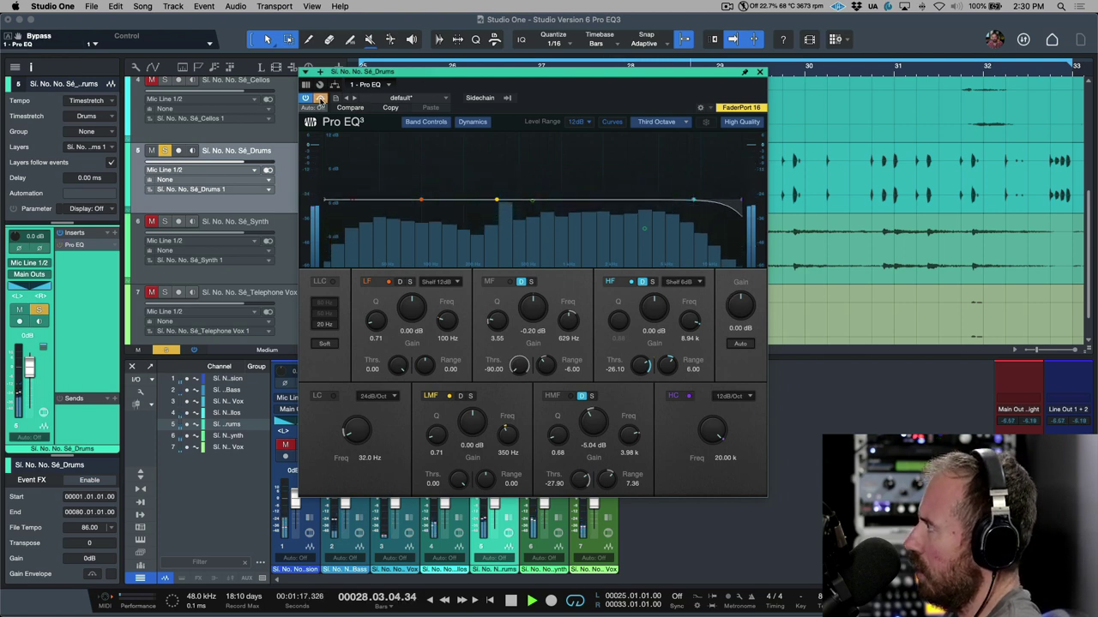
pyautogui.click(320, 98)
pyautogui.click(320, 98)
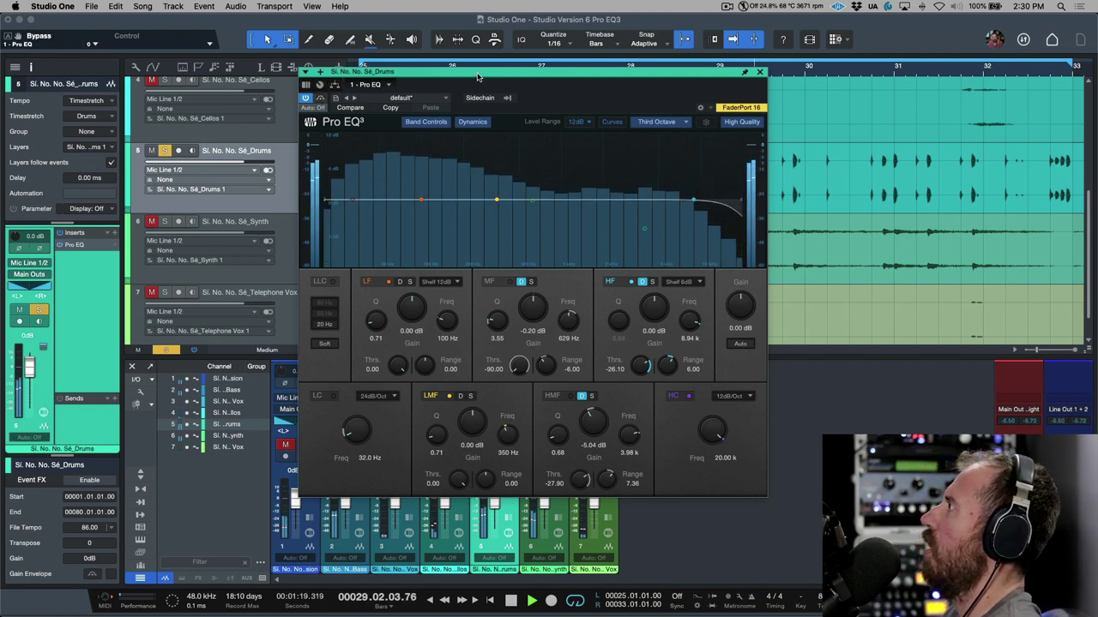
pyautogui.press('space')
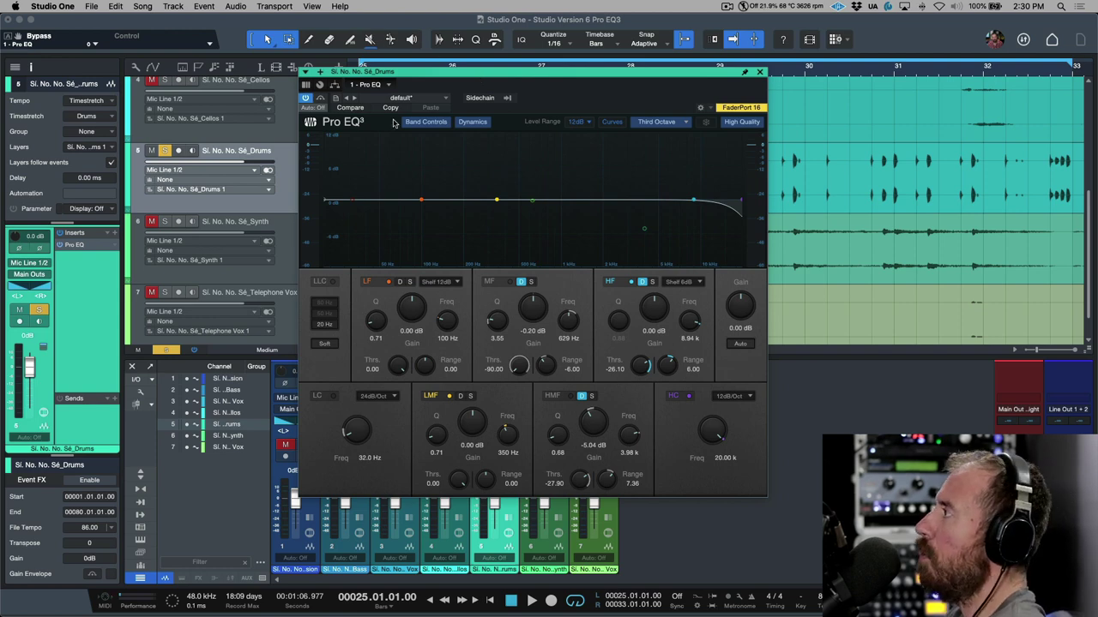
# Make the low band a dynamic Peaking filter at about 193 Hz with 0.37 Q, -1.98 dB gain and 3.60 range.
pyautogui.moveTo(421, 200); pyautogui.dragTo(461, 184)
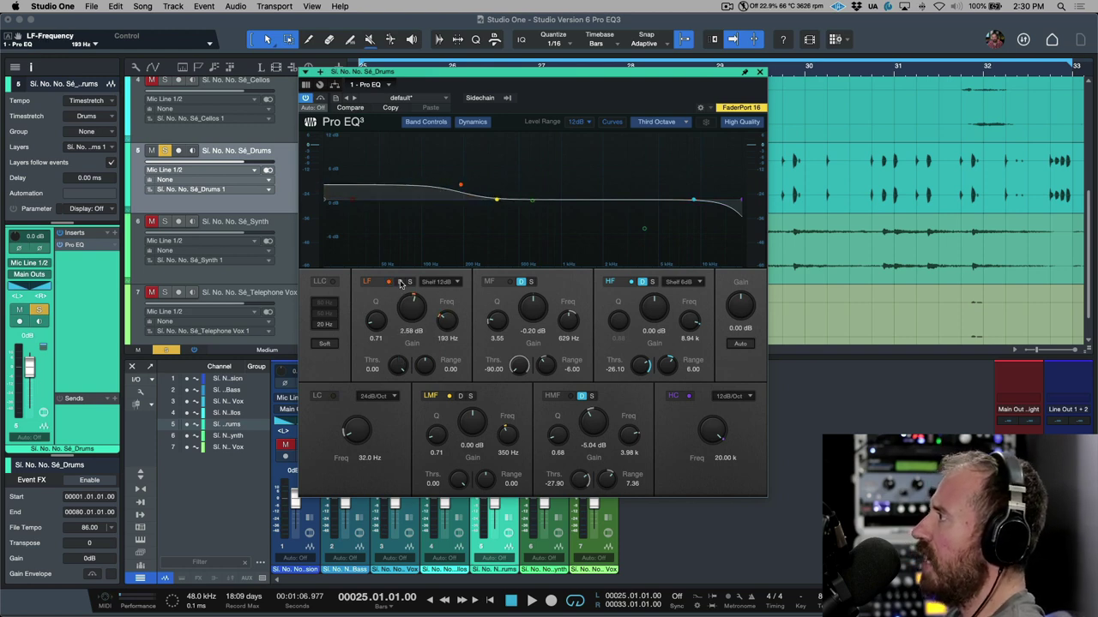
pyautogui.moveTo(430, 363); pyautogui.dragTo(439, 374)
pyautogui.click(445, 282)
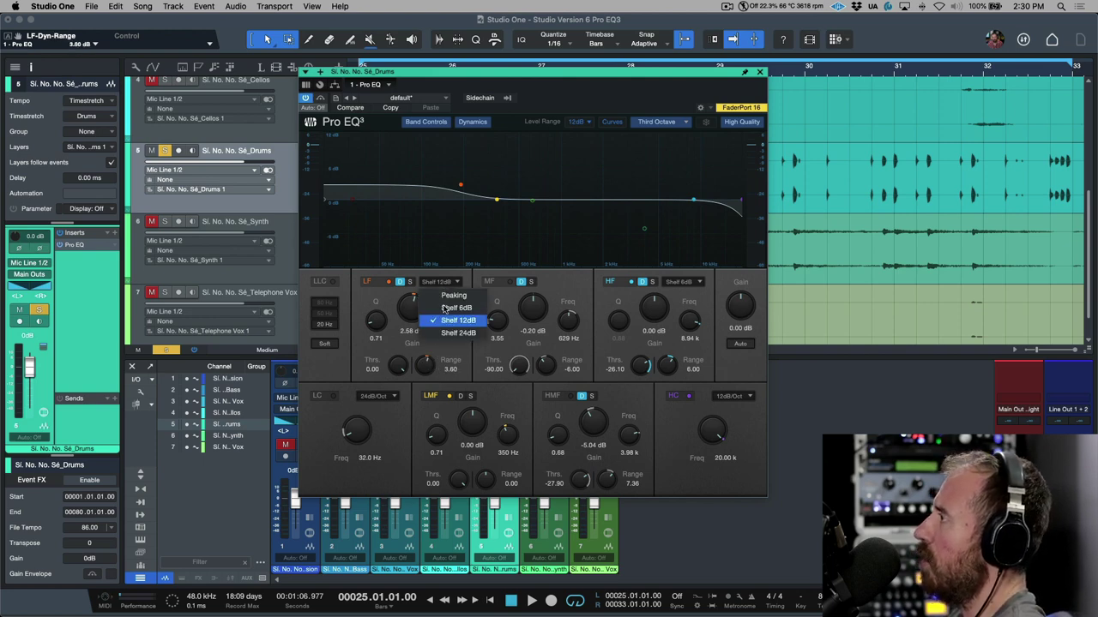
pyautogui.click(454, 296)
pyautogui.moveTo(377, 326); pyautogui.dragTo(413, 317)
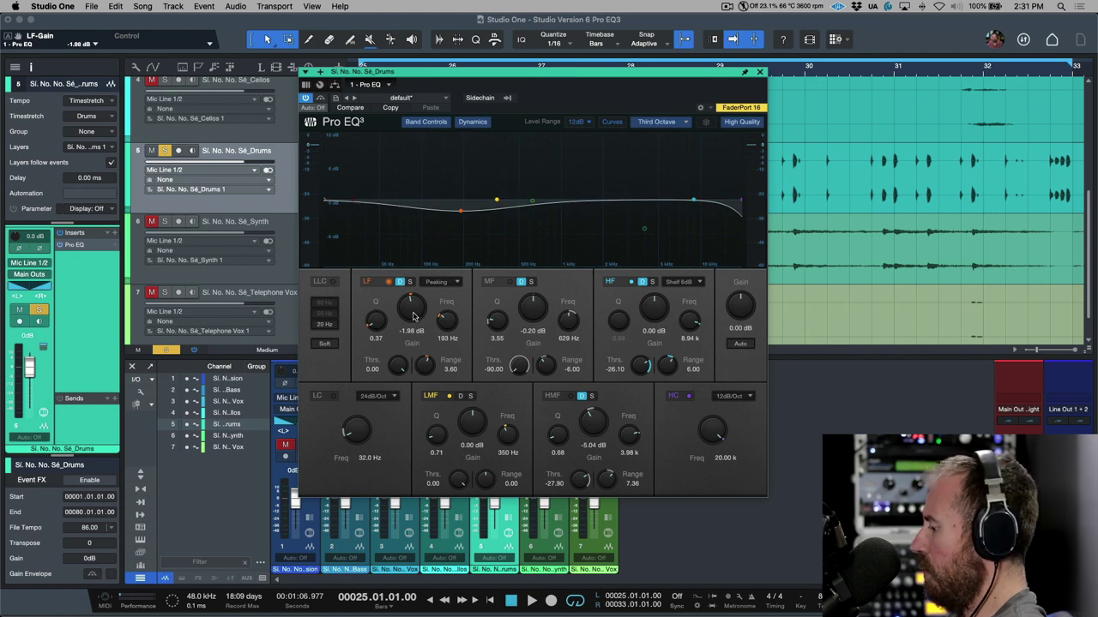
# Reset the low band's gain to 0.00 dB, set its range to about 4.32 and threshold to about -12.15, and audition the drums.
pyautogui.doubleClick(412, 317)
pyautogui.moveTo(425, 369); pyautogui.dragTo(400, 358)
pyautogui.press('space')
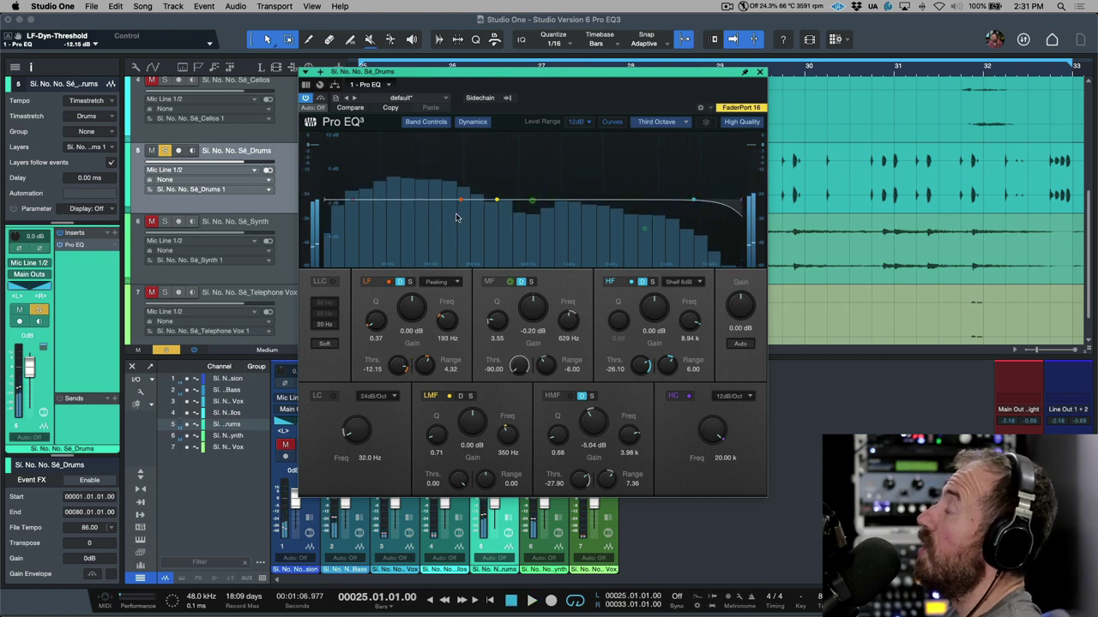
pyautogui.press('space')
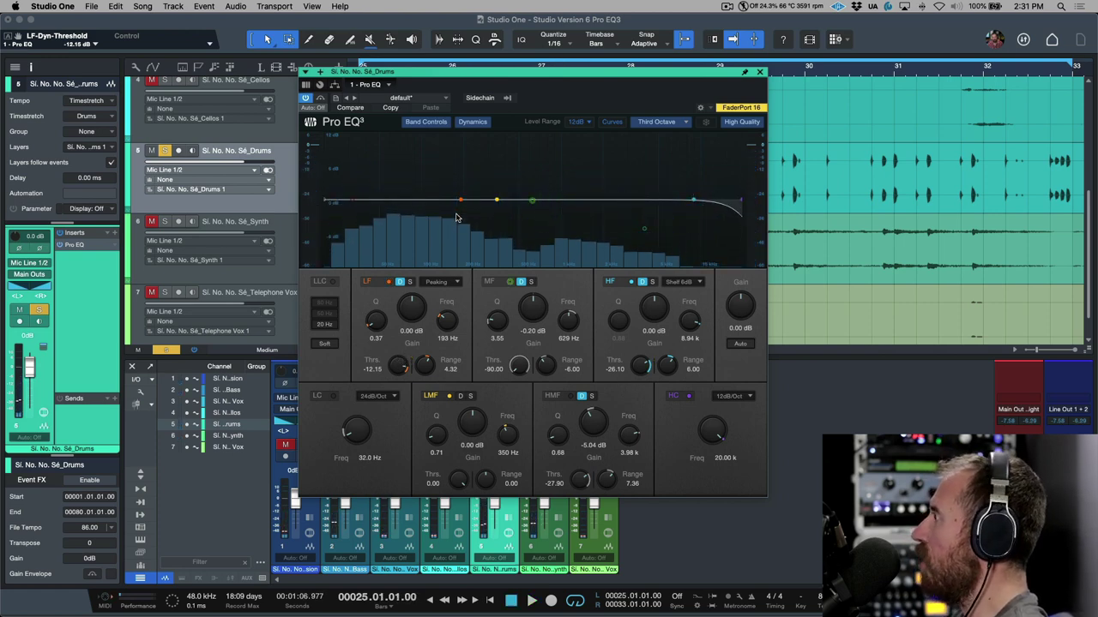